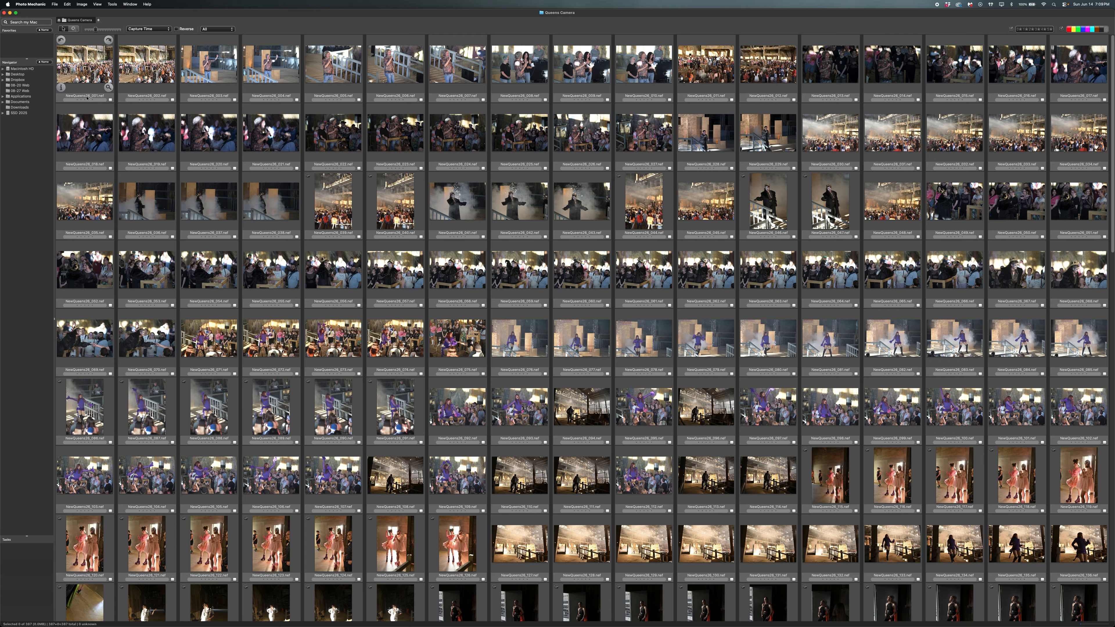
# Step: Inspect the IPTC metadata of the first photo and close it, finishing with no photo selected in the contact sheet
pyautogui.click(61, 87)
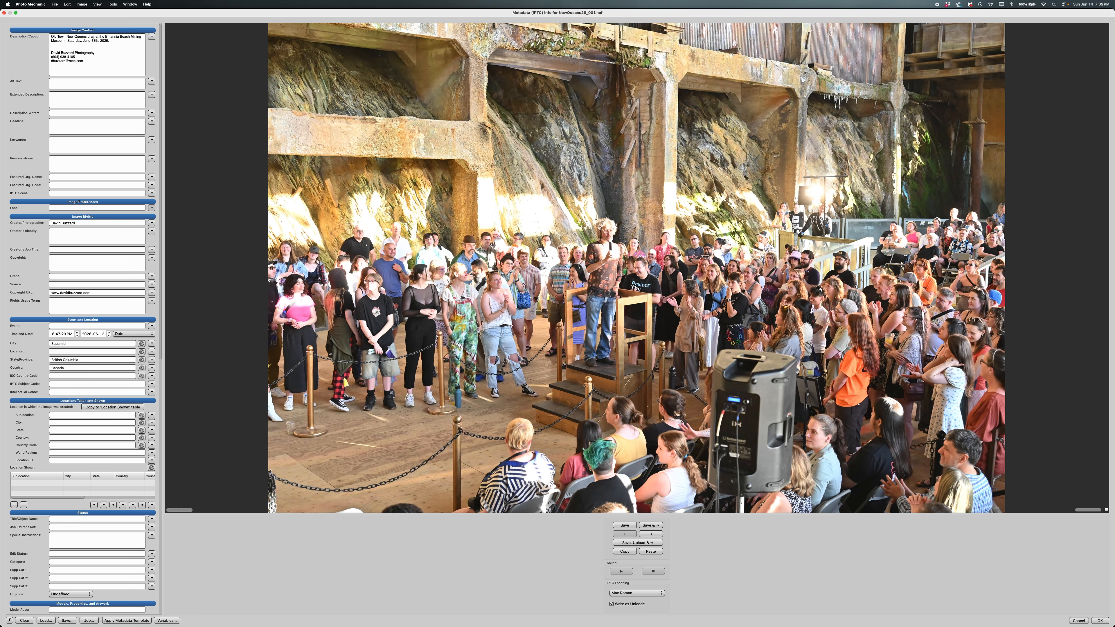
pyautogui.click(4, 13)
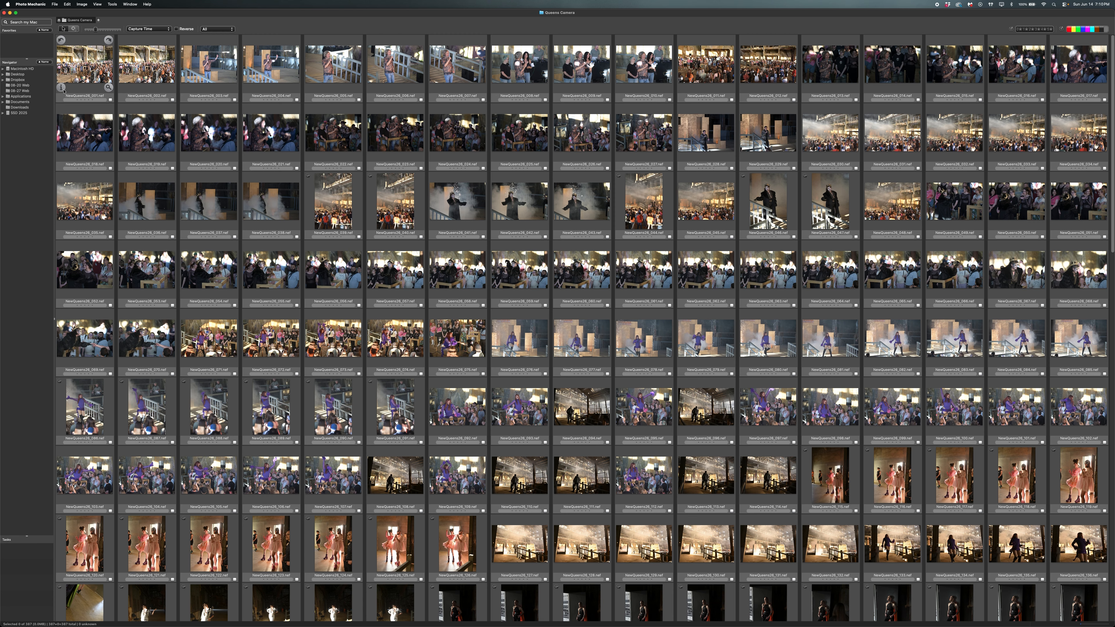
pyautogui.click(87, 90)
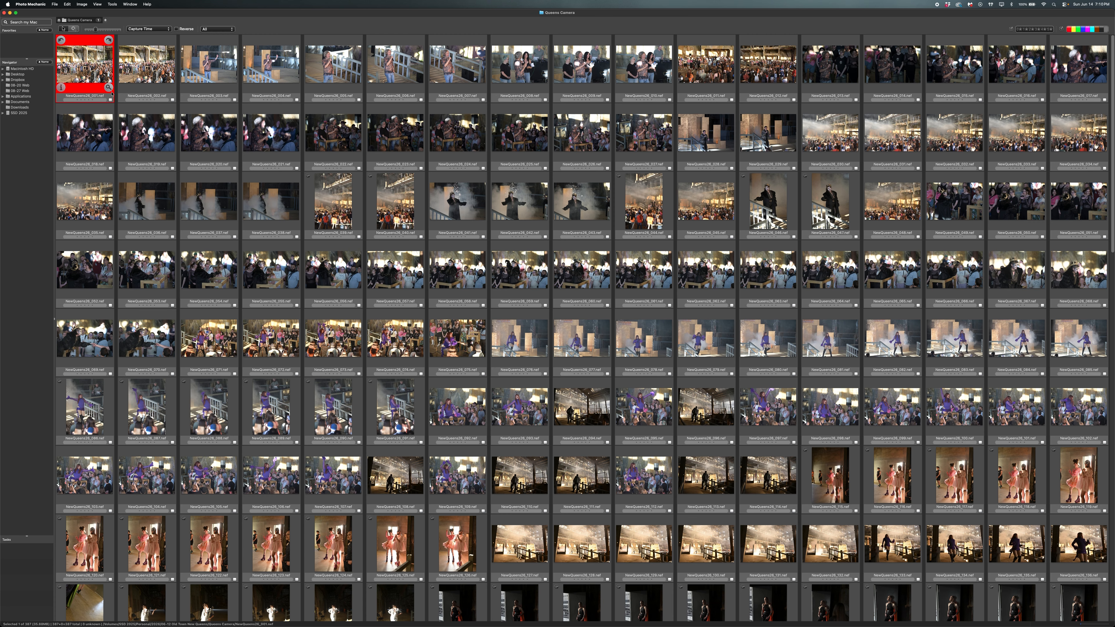
pyautogui.press('super+d')
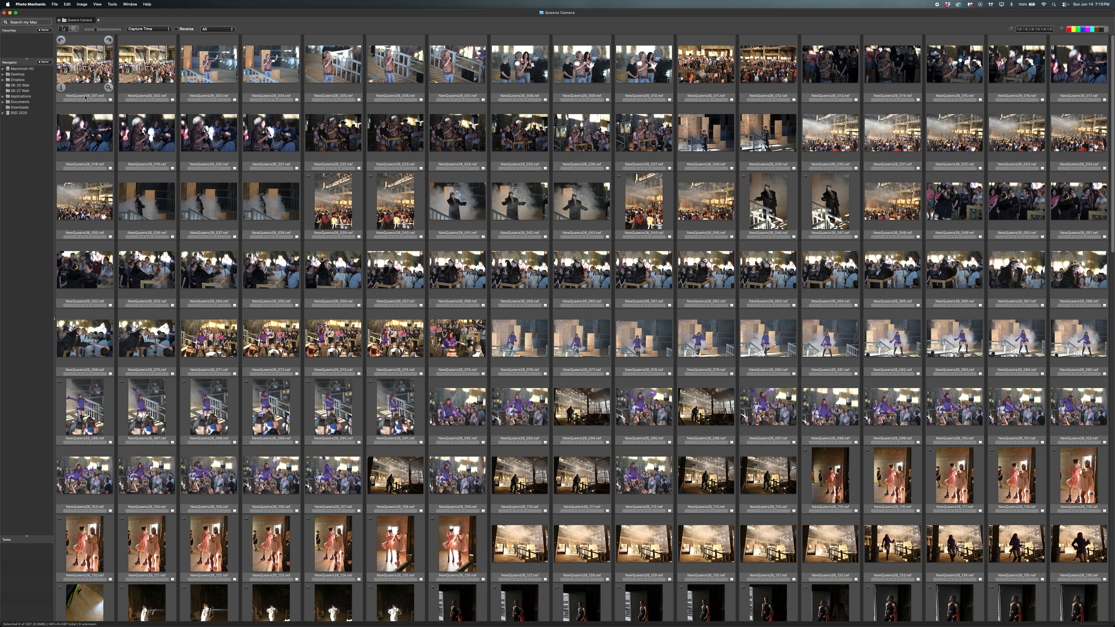
# Step: Open the first photo in the large preview, try colour classes 1, 2 and 3 on it, and clear the class
pyautogui.click(109, 88)
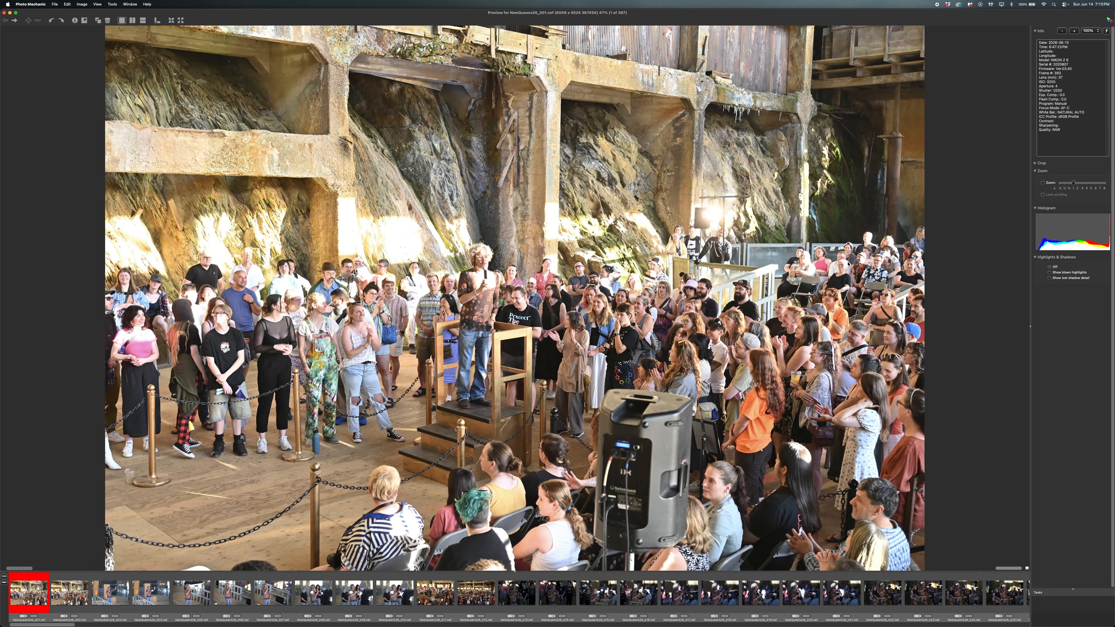
pyautogui.press('1')
pyautogui.press('2')
pyautogui.press('3')
pyautogui.press('1')
pyautogui.press('0')
pyautogui.hotkey('ctrl', 'Up')
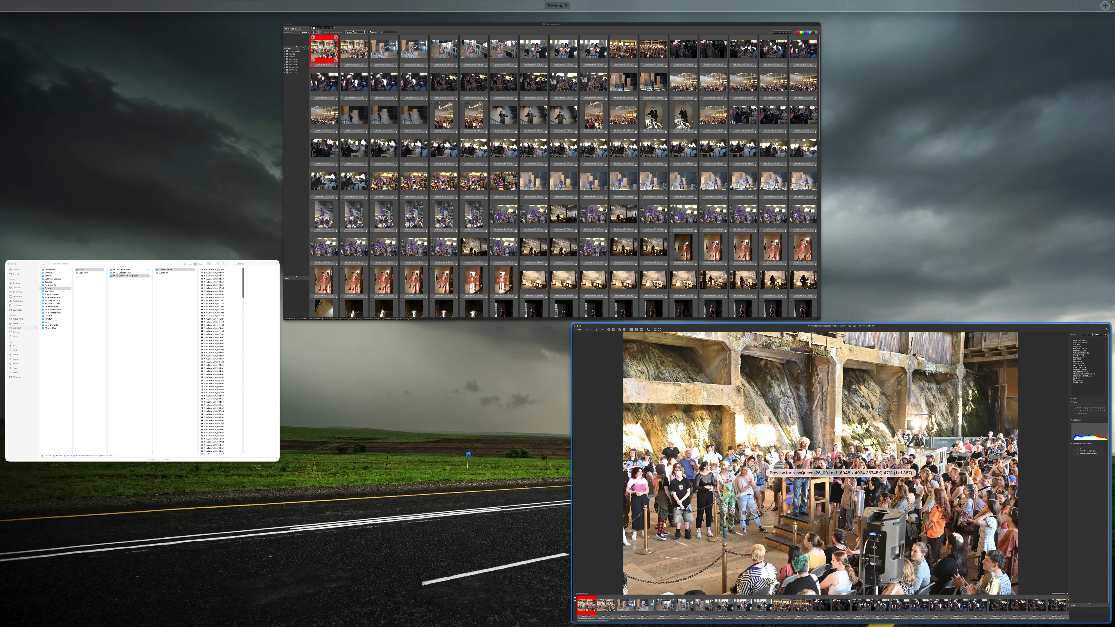
pyautogui.click(630, 488)
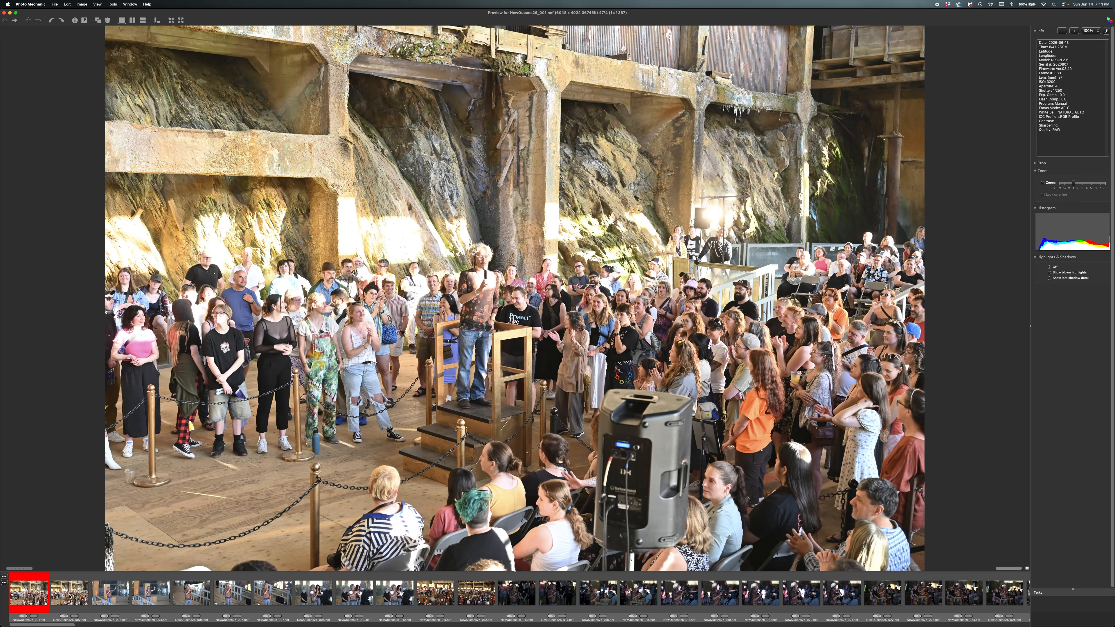
# Step: Page through the photos and compare the similar zoomed shots of the crowned performer on the podium, around photos 31 to 36
pyautogui.press('Right')
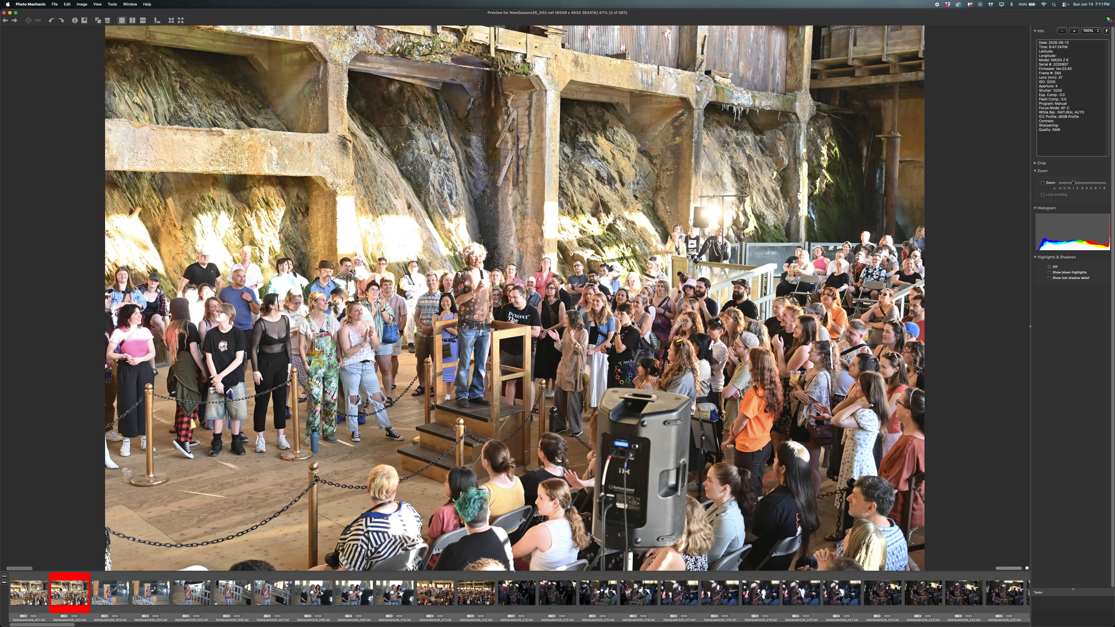
pyautogui.press('Right')
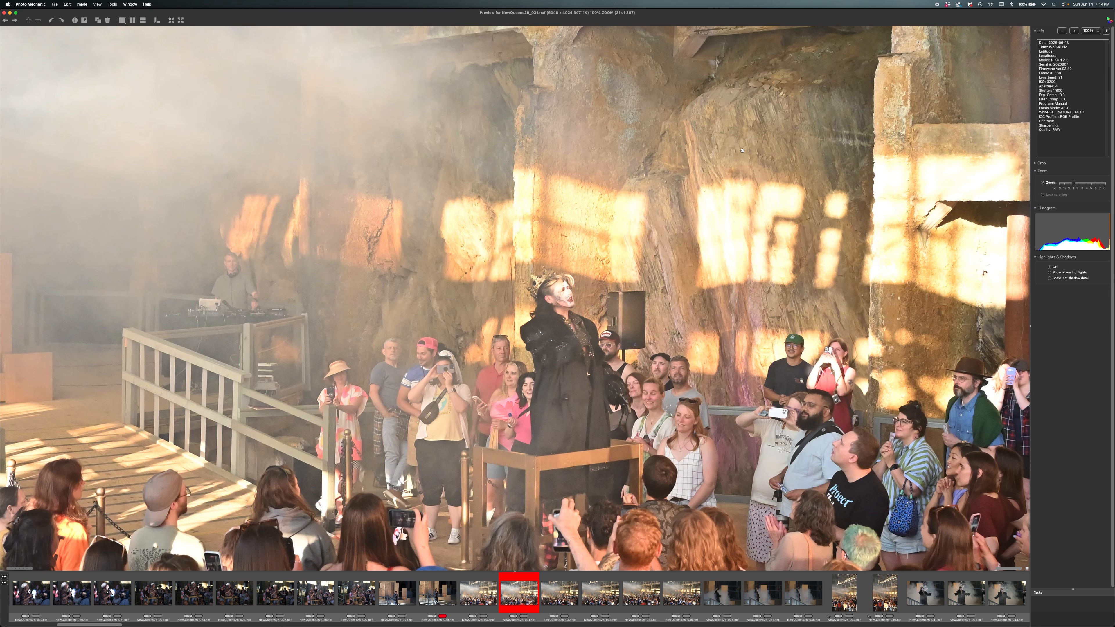
pyautogui.press('Right')
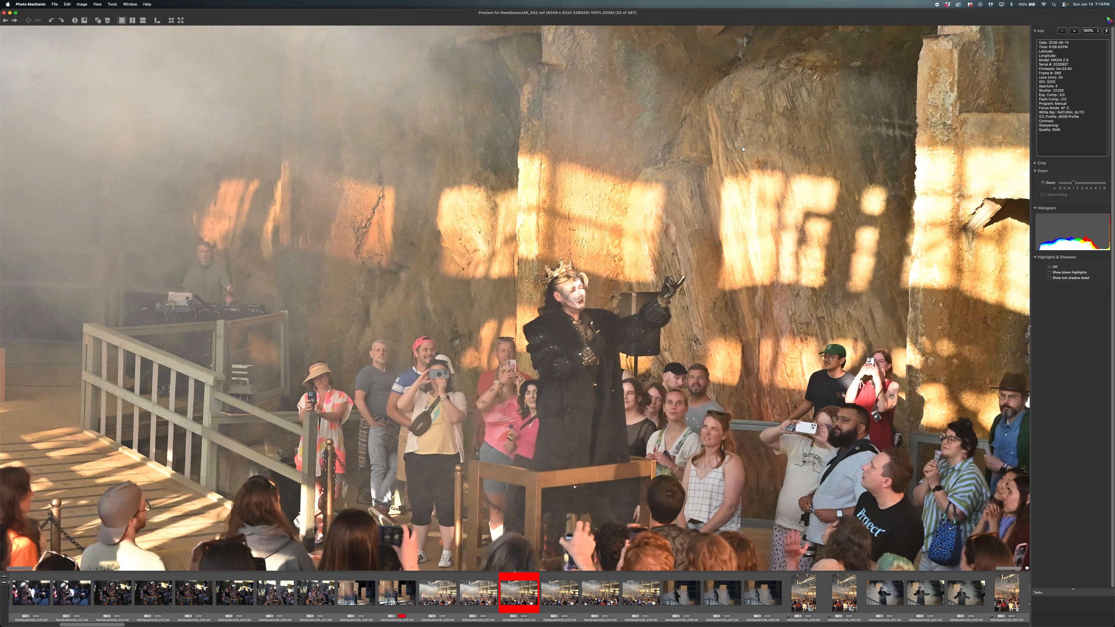
pyautogui.press('Right')
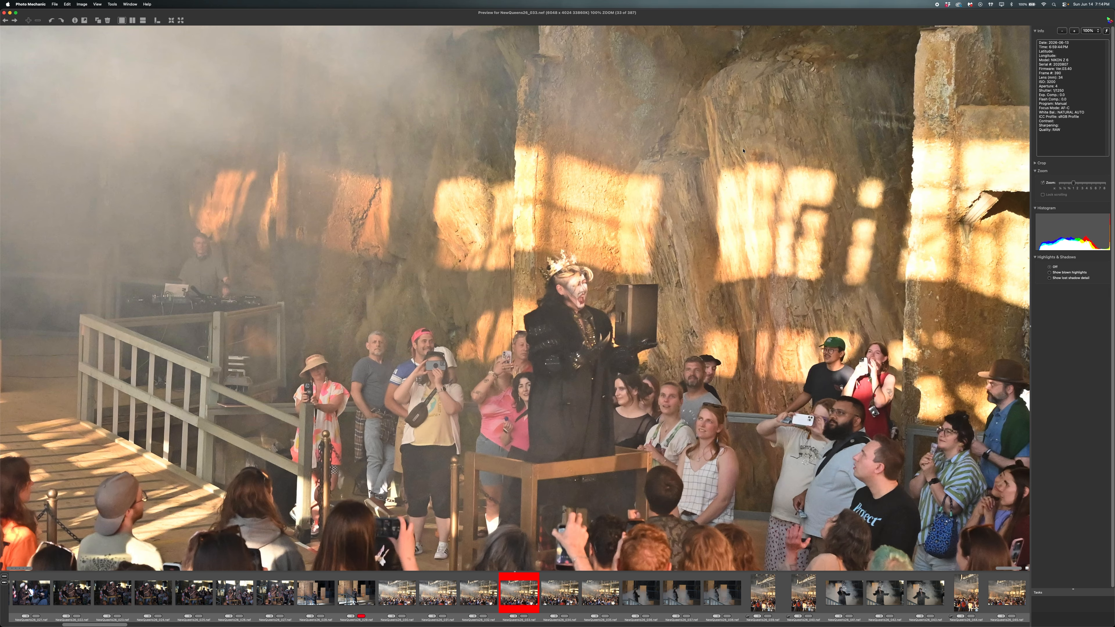
pyautogui.press('Right')
pyautogui.press('Right')
pyautogui.press('Right')
pyautogui.press('Left')
pyautogui.press('Left')
pyautogui.press('Left')
pyautogui.press('Left')
pyautogui.press('Left')
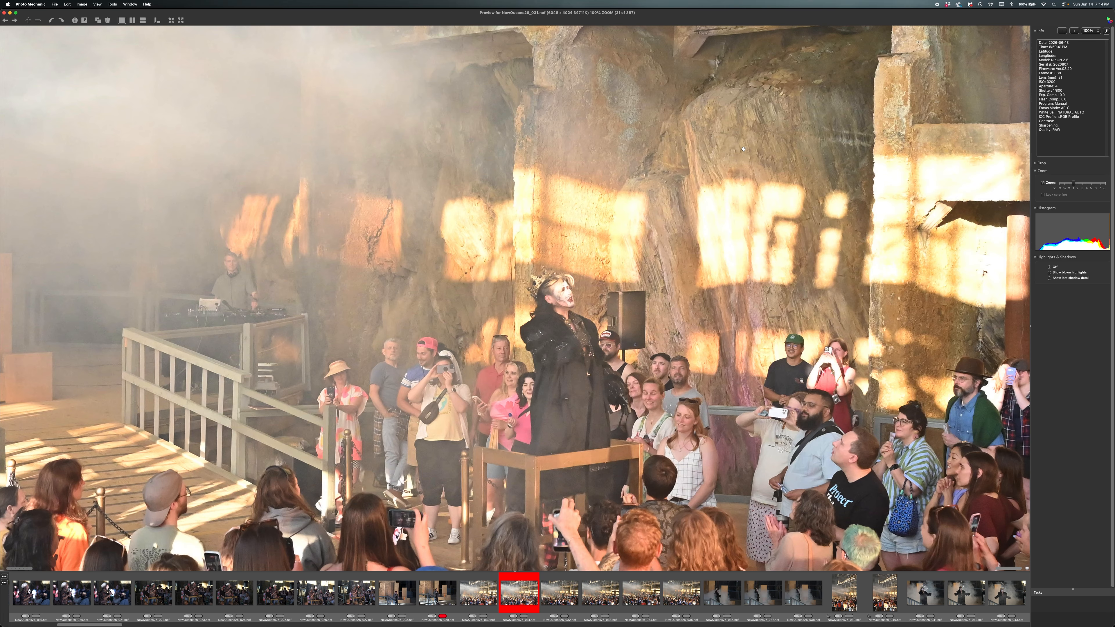
# Step: Compare photo 31 with the podium shots just before it and mark photo 31 with colour class 1
pyautogui.press('Left')
pyautogui.press('Left')
pyautogui.press('Right')
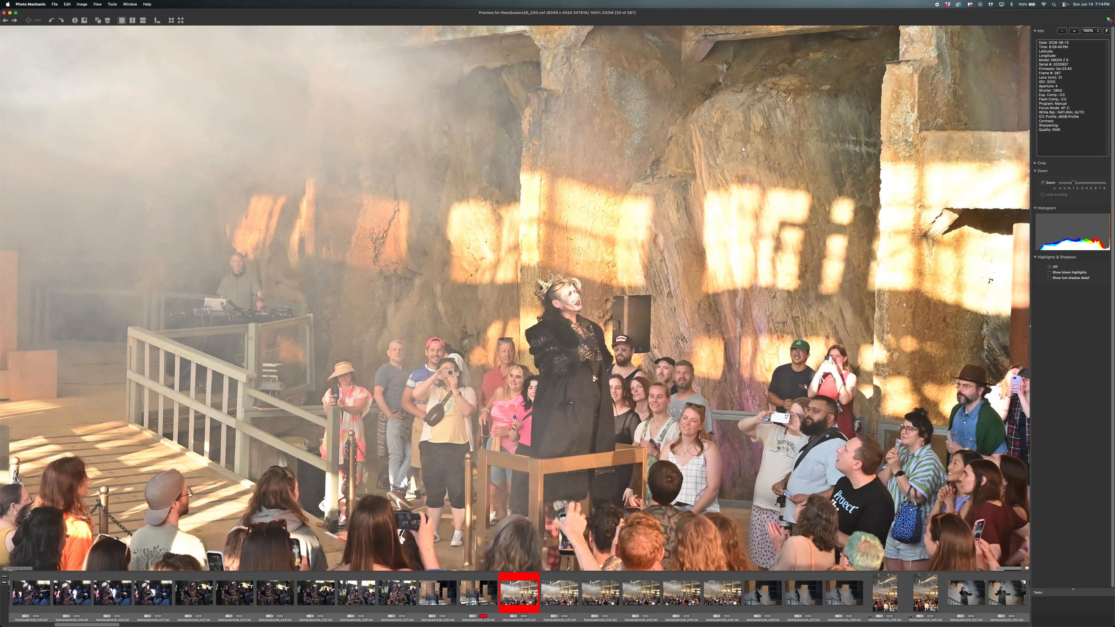
pyautogui.press('Right')
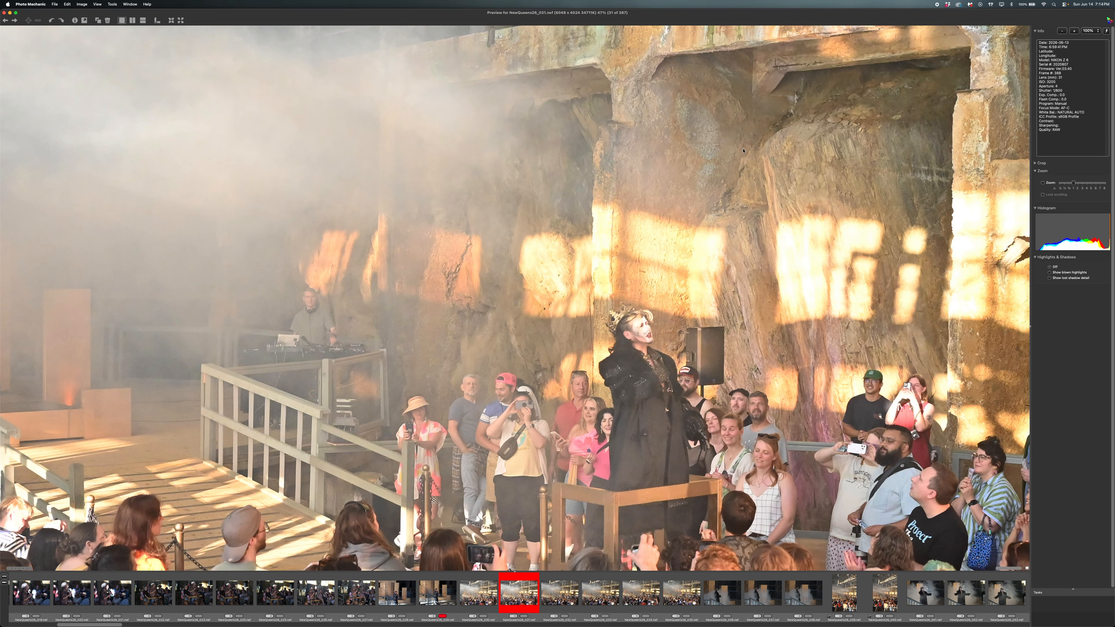
pyautogui.press('1')
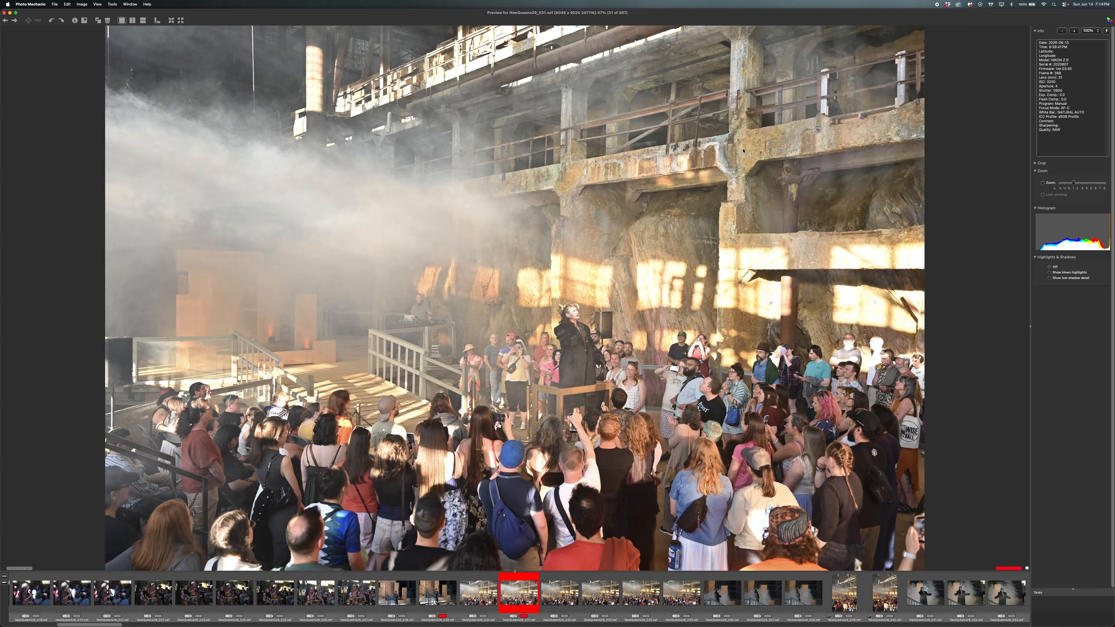
# Step: Mark photo 33 and photo 36, the crowned performer in profile in the smoke, with colour class 1
pyautogui.press('Right')
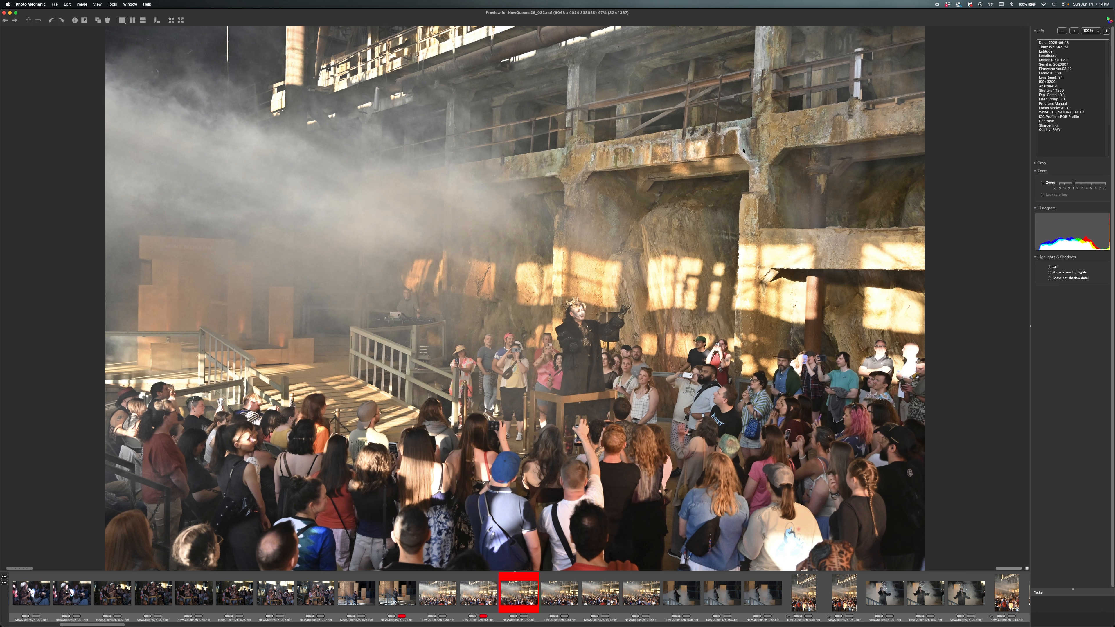
pyautogui.press('Right')
pyautogui.press('1')
pyautogui.press('Right')
pyautogui.press('Right')
pyautogui.press('Right')
pyautogui.press('1')
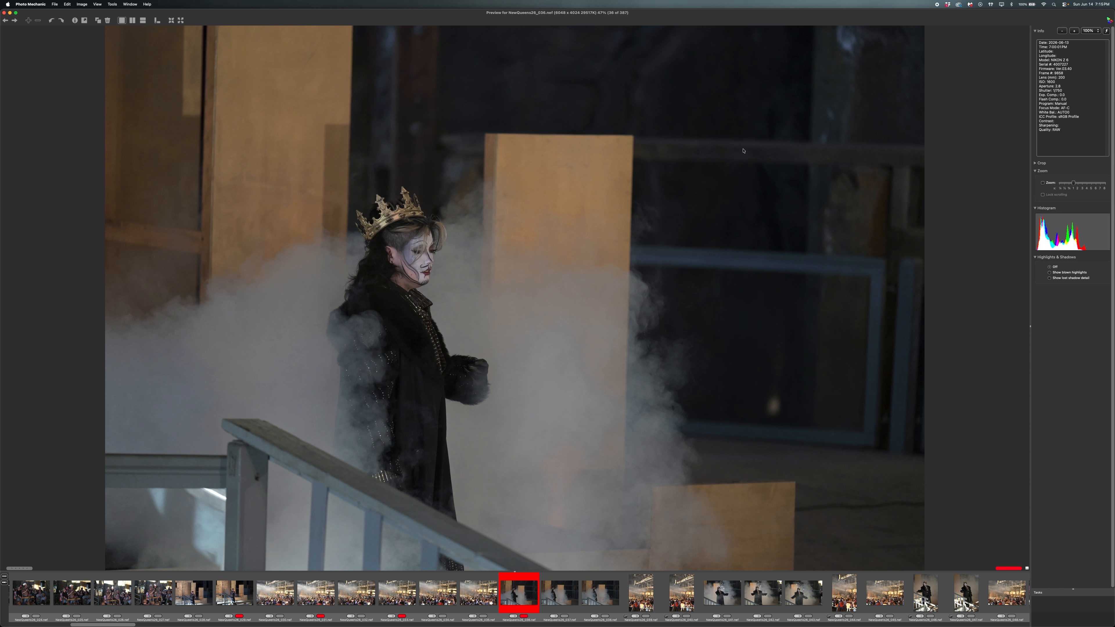
# Step: Mark photo 41, the crowned performer facing the camera with sparks behind, with colour class 1
pyautogui.press('Right')
pyautogui.press('Right')
pyautogui.press('Right')
pyautogui.press('Right')
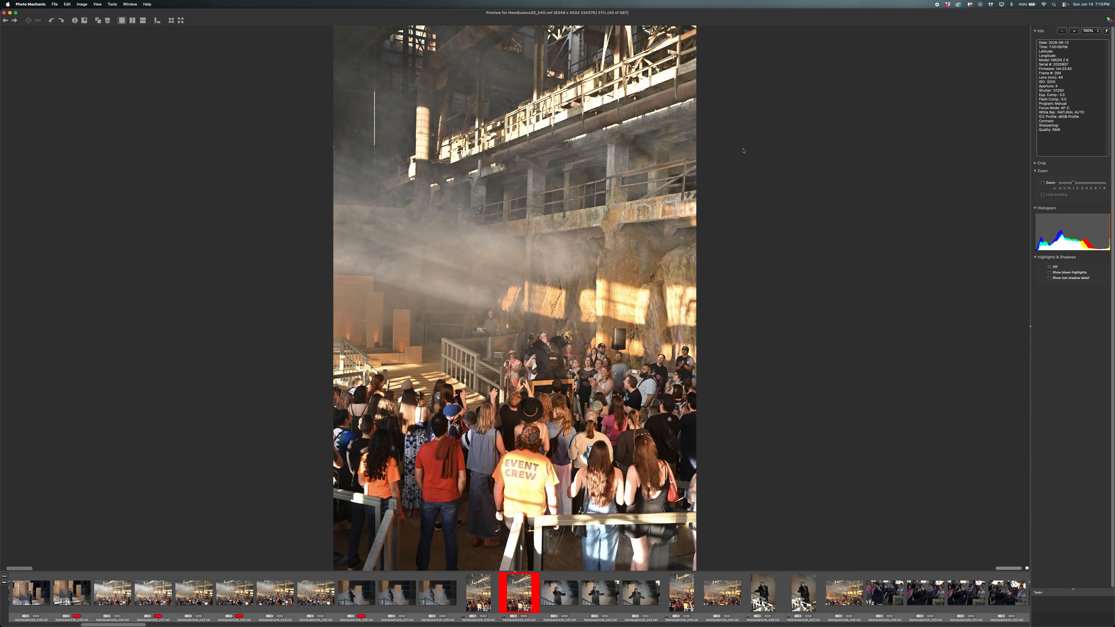
pyautogui.press('Right')
pyautogui.press('1')
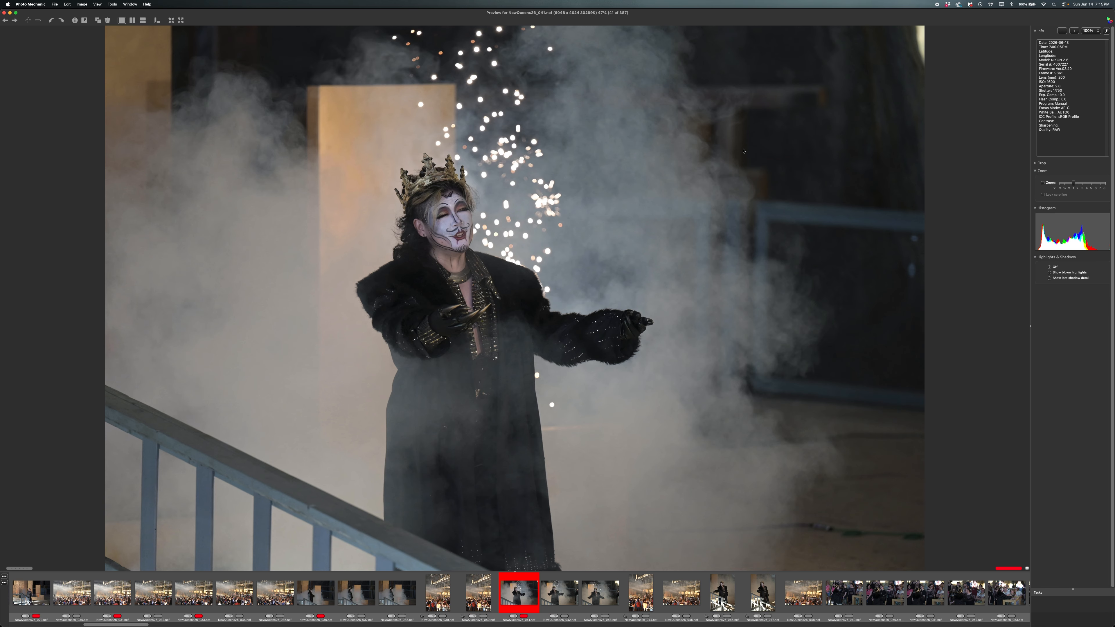
# Step: Return to photo 36, the crowned performer in profile, and clear its colour class
pyautogui.press('Left')
pyautogui.press('Left')
pyautogui.press('Left')
pyautogui.press('Left')
pyautogui.press('Left')
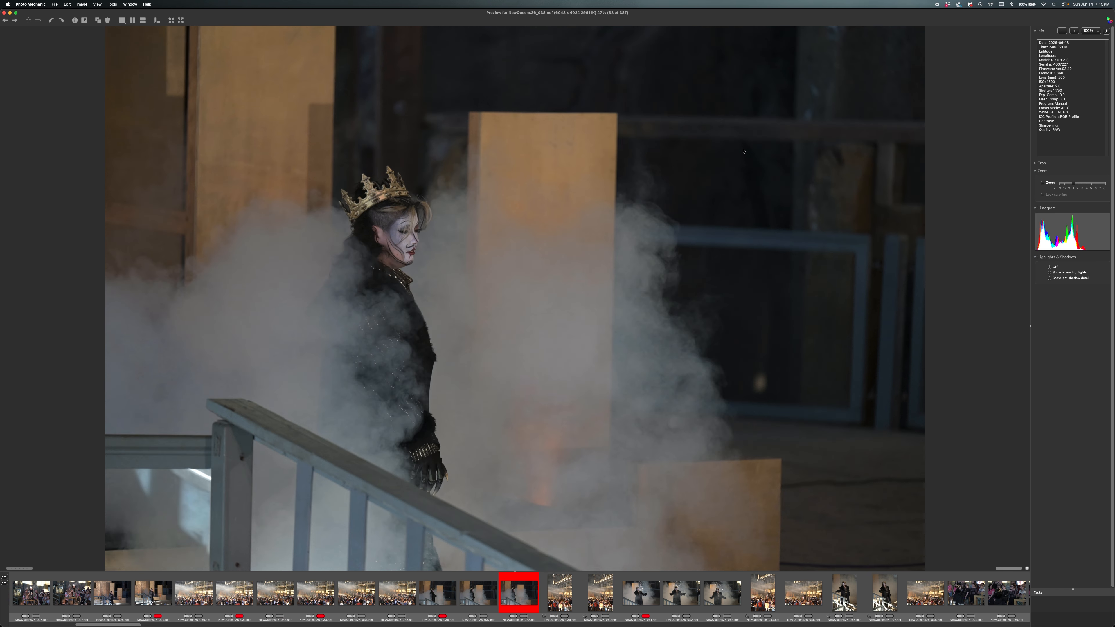
pyautogui.press('0')
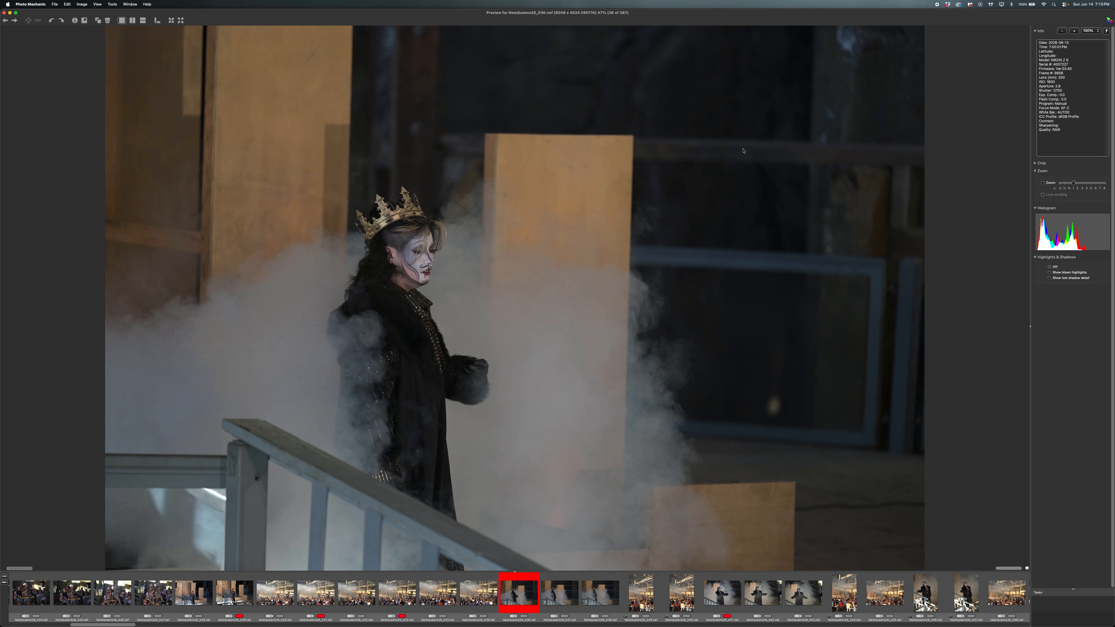
# Step: Mark photo 40, the vertical crowd shot with the Event Crew shirt, with colour class 1
pyautogui.press('Right')
pyautogui.press('Right')
pyautogui.press('Right')
pyautogui.press('Right')
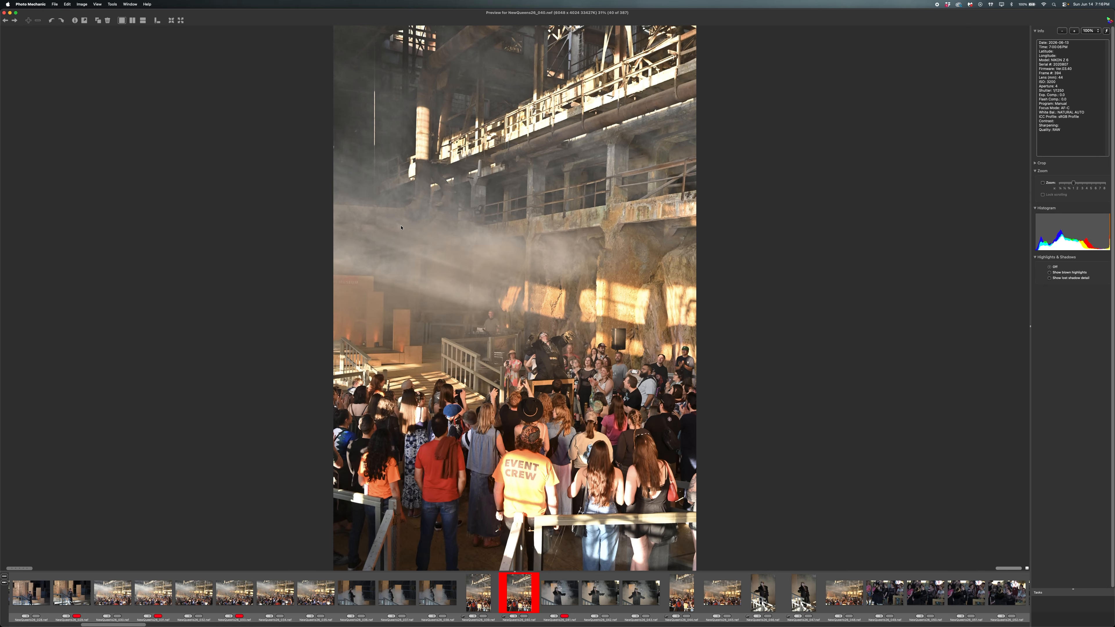
pyautogui.press('1')
pyautogui.press('Right')
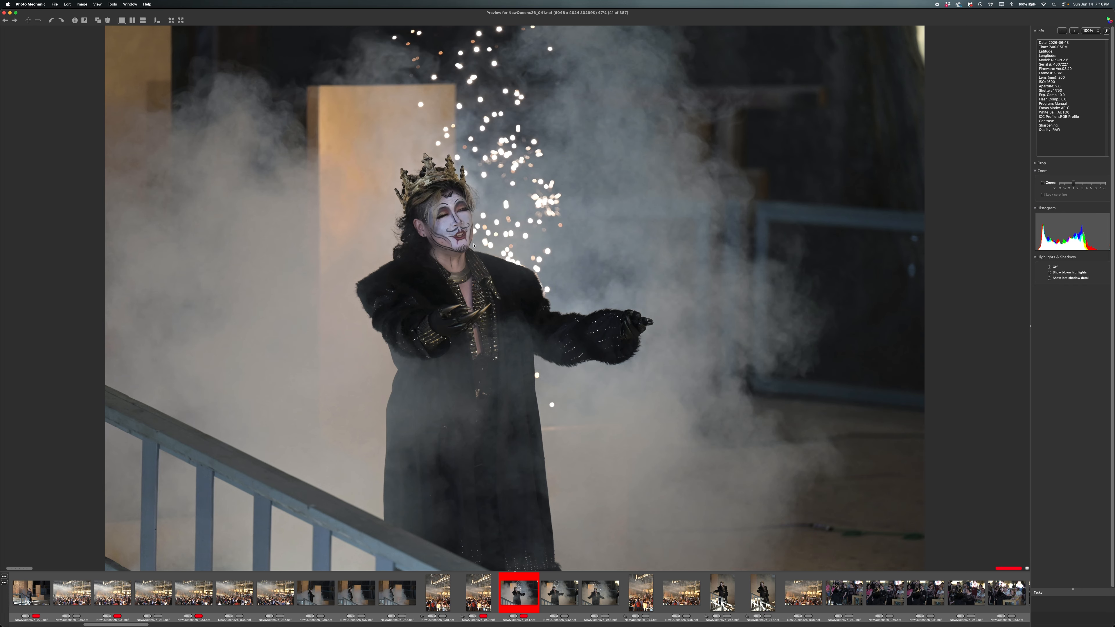
# Step: Compare photos 42 and 43 of the performer with open arms, keeping only photo 43 marked with colour class 1
pyautogui.press('Right')
pyautogui.press('1')
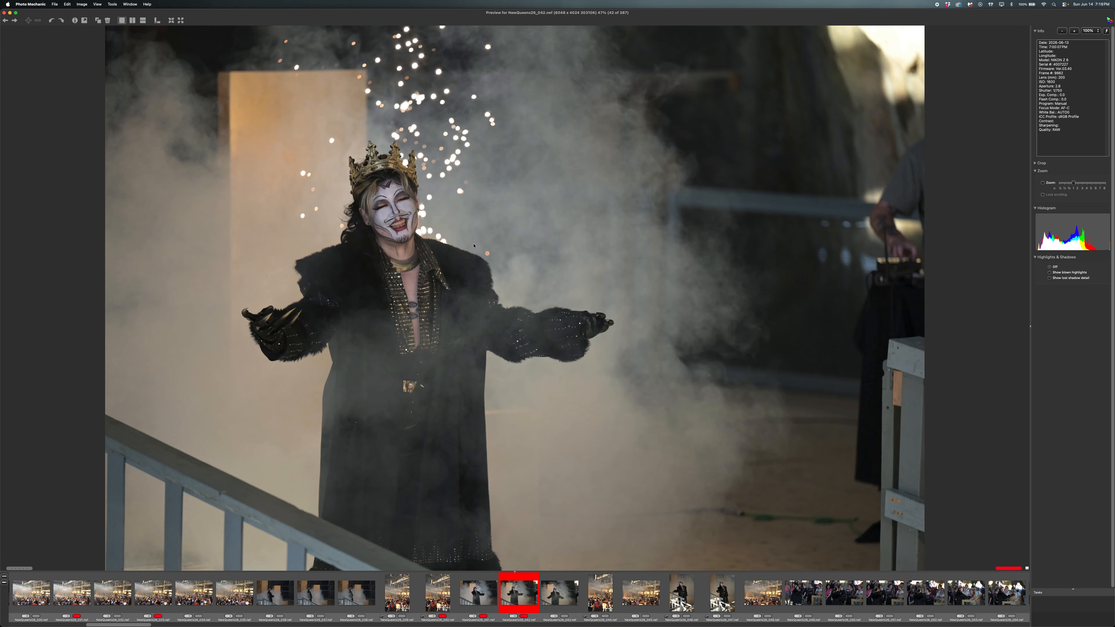
pyautogui.press('Right')
pyautogui.press('1')
pyautogui.press('Left')
pyautogui.press('0')
pyautogui.press('Right')
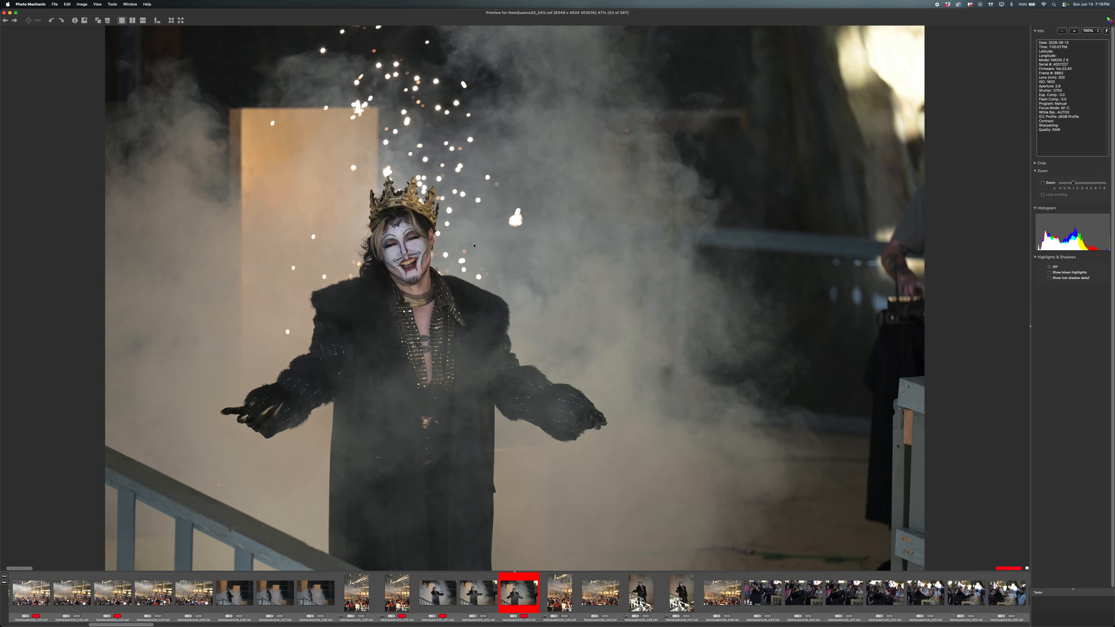
# Step: Mark photo 45, the wide crowd shot, with colour class 1 and review the following photos up to photo 52
pyautogui.press('Right')
pyautogui.press('Right')
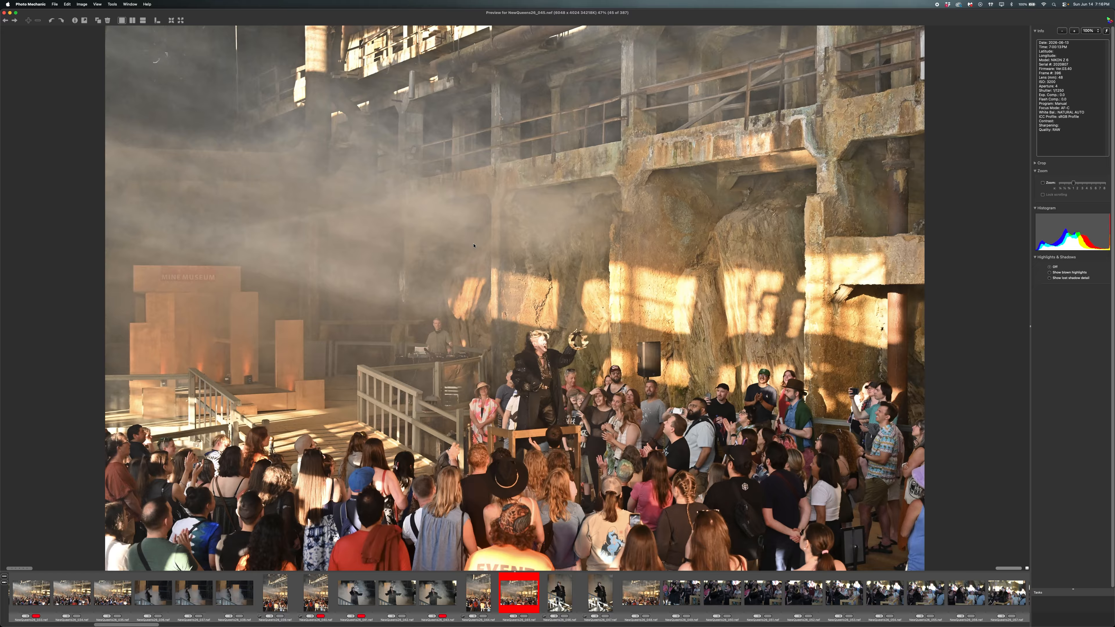
pyautogui.press('Right')
pyautogui.press('Right')
pyautogui.press('Right')
pyautogui.press('Right')
pyautogui.press('Right')
pyautogui.press('Right')
pyautogui.press('Right')
pyautogui.press('Right')
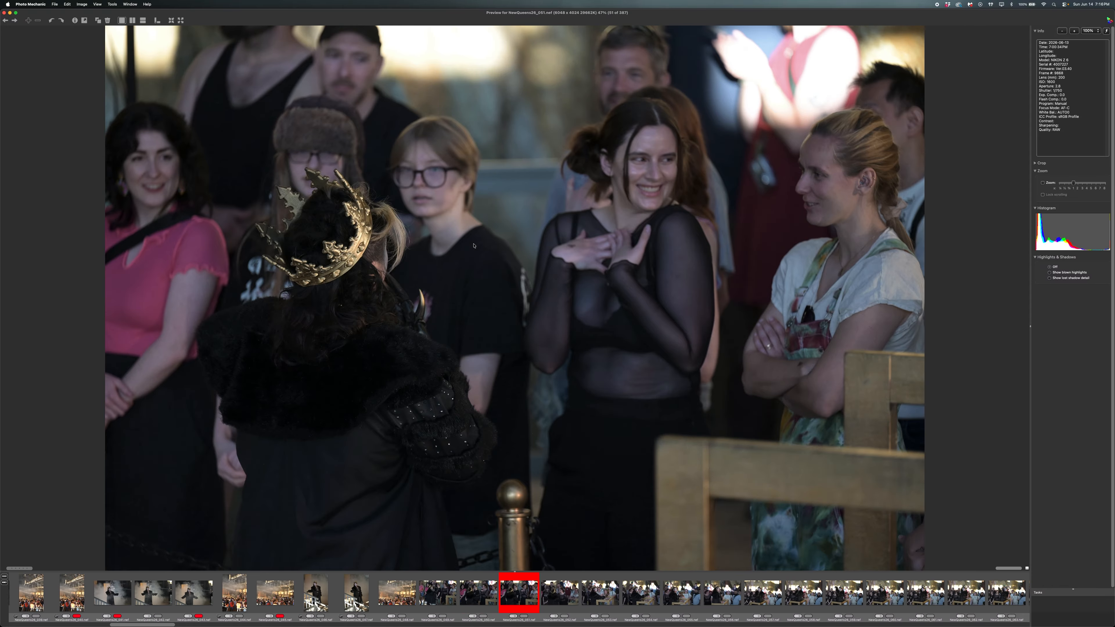
pyautogui.press('Left')
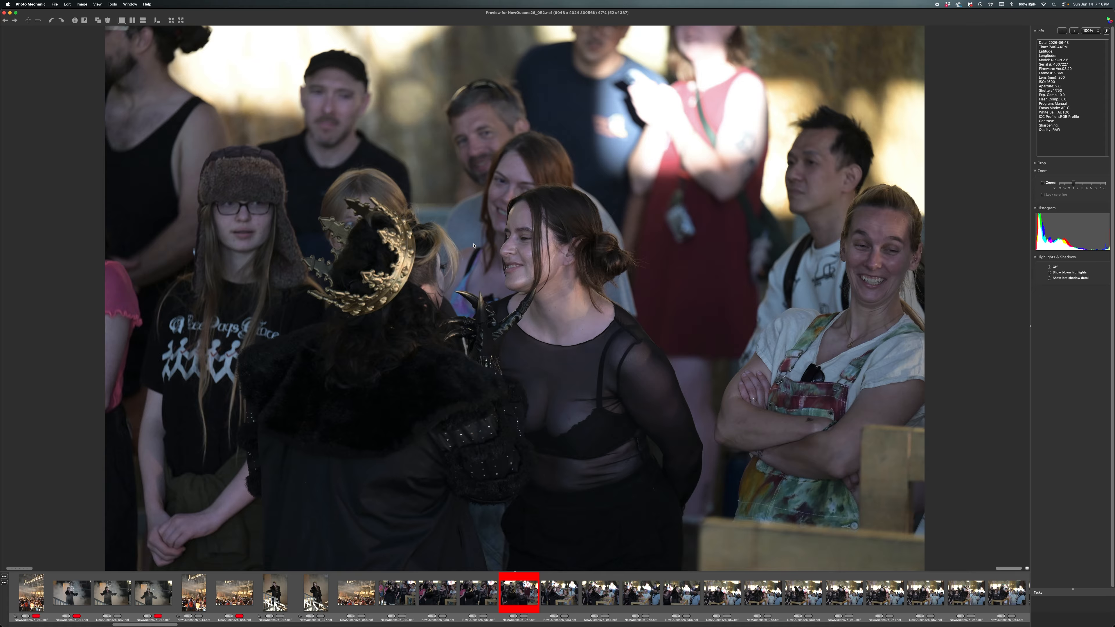
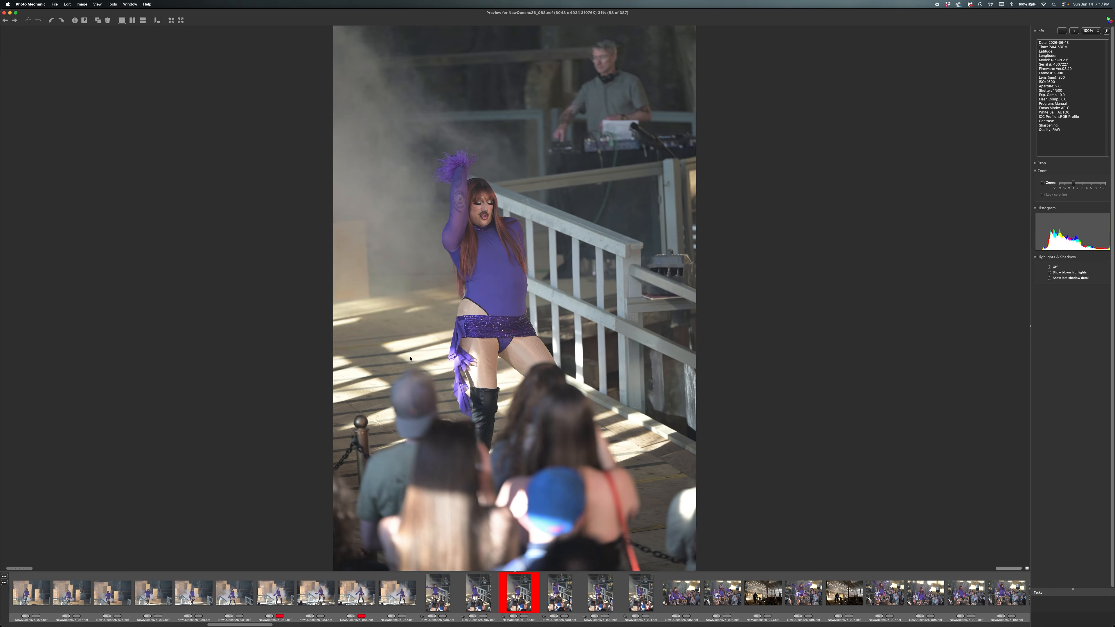
# Step: Mark photos 92 and 93 of the performer in purple on the podium with colour class 1
pyautogui.press('1')
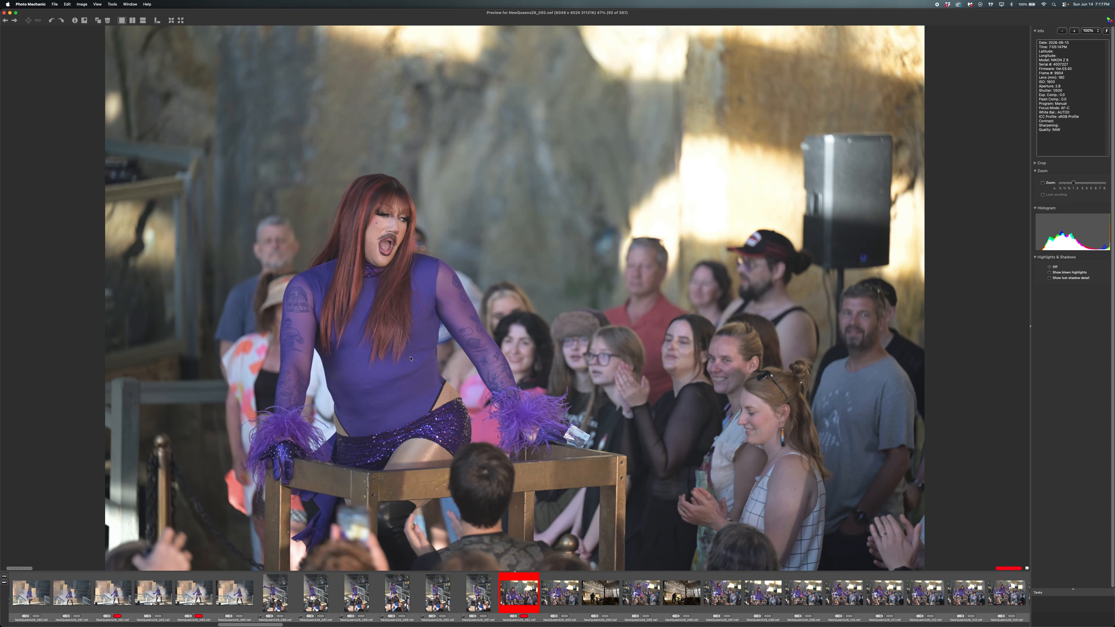
pyautogui.press('Right')
pyautogui.press('1')
pyautogui.press('Right')
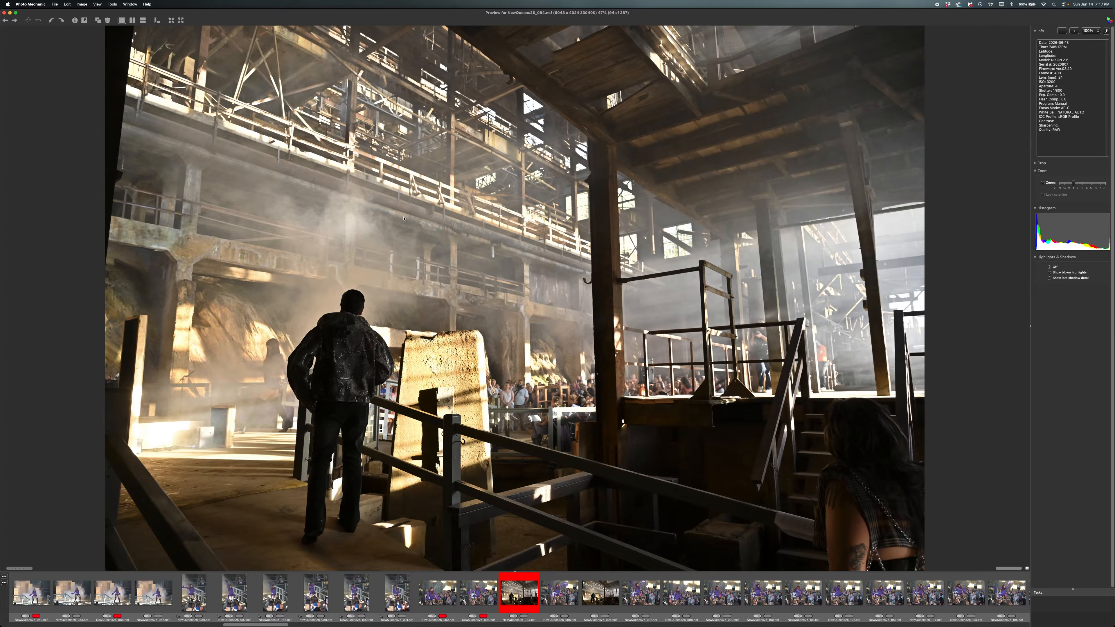
# Step: Mark photos 94 and 95 with colour class 1 and continue reviewing the photos that follow
pyautogui.press('1')
pyautogui.press('Right')
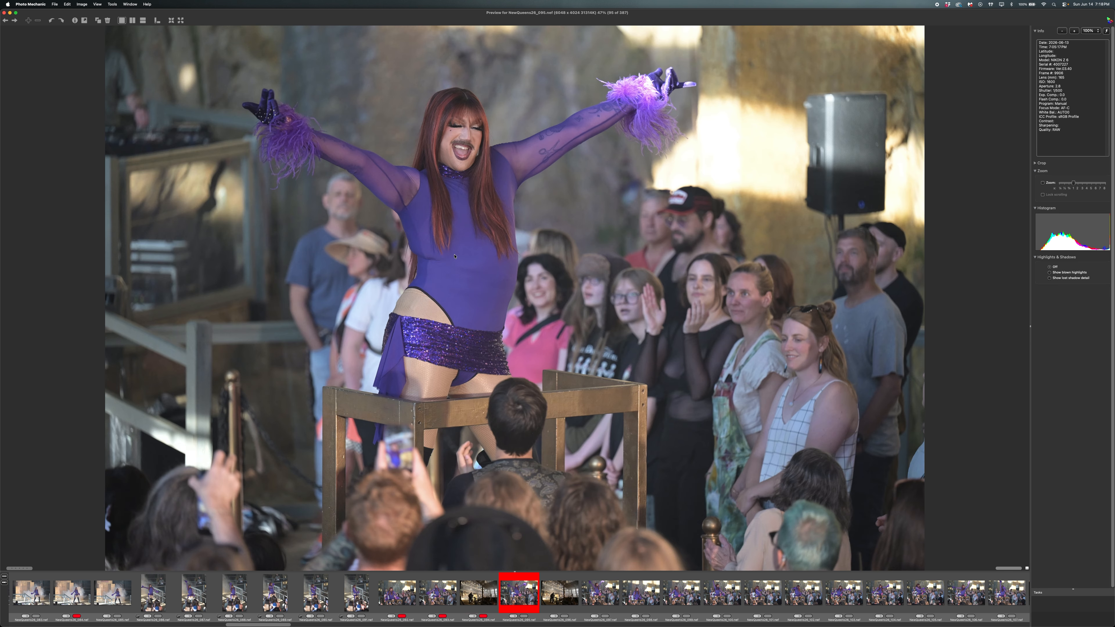
pyautogui.press('1')
pyautogui.press('Right')
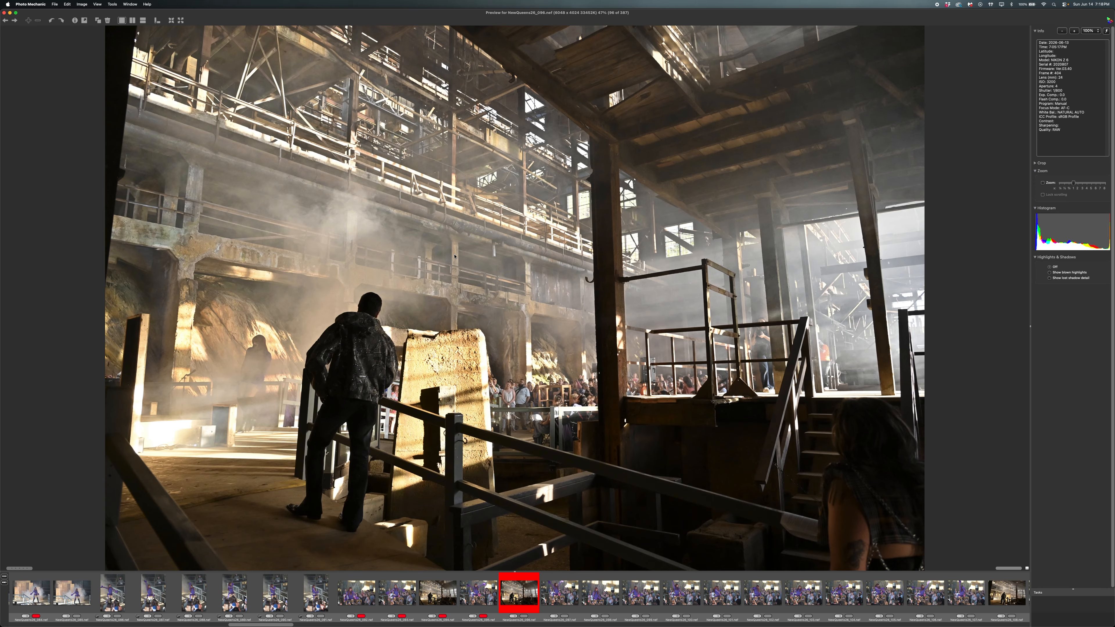
pyautogui.press('Right')
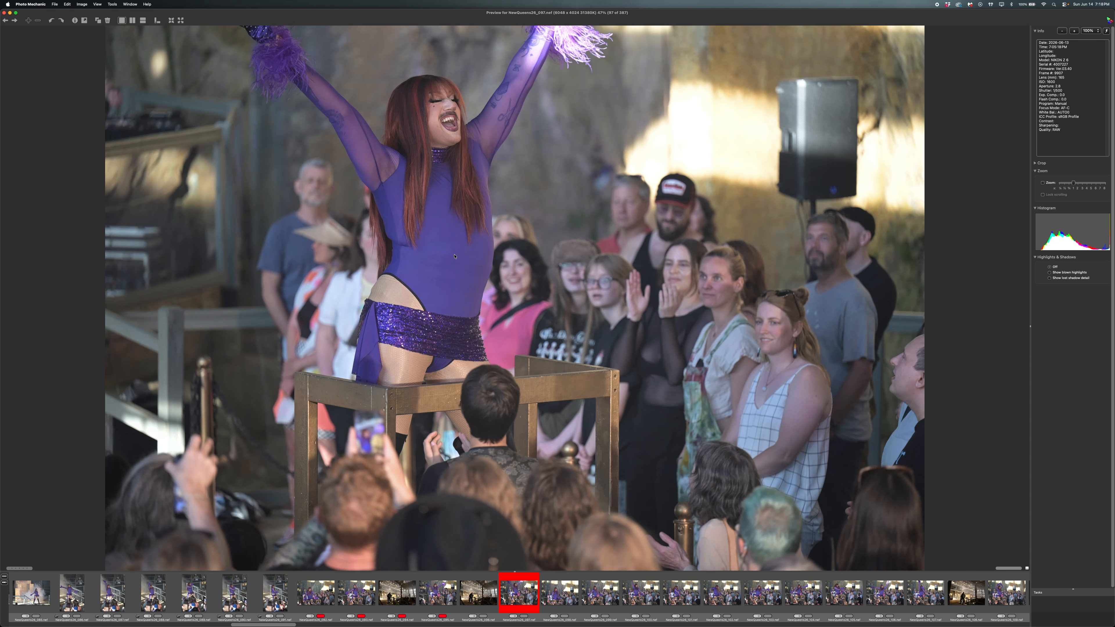
pyautogui.press('Right')
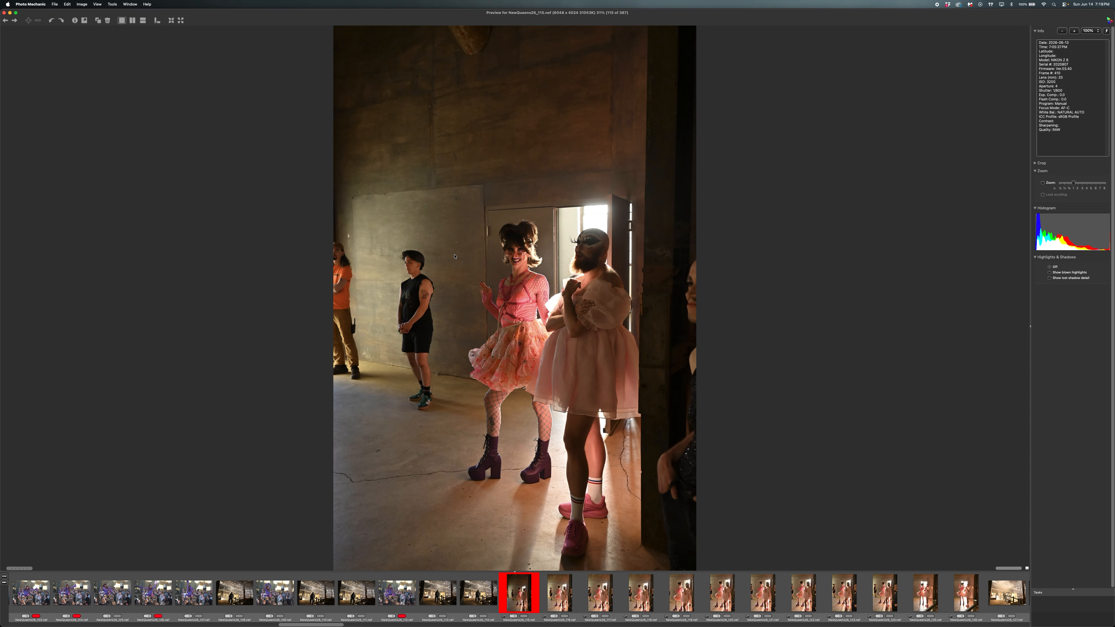
# Step: Compare photos 115 to 117 of the two performers in pink, keeping only 116 and 117 marked with colour class 1
pyautogui.press('t')
pyautogui.press('Right')
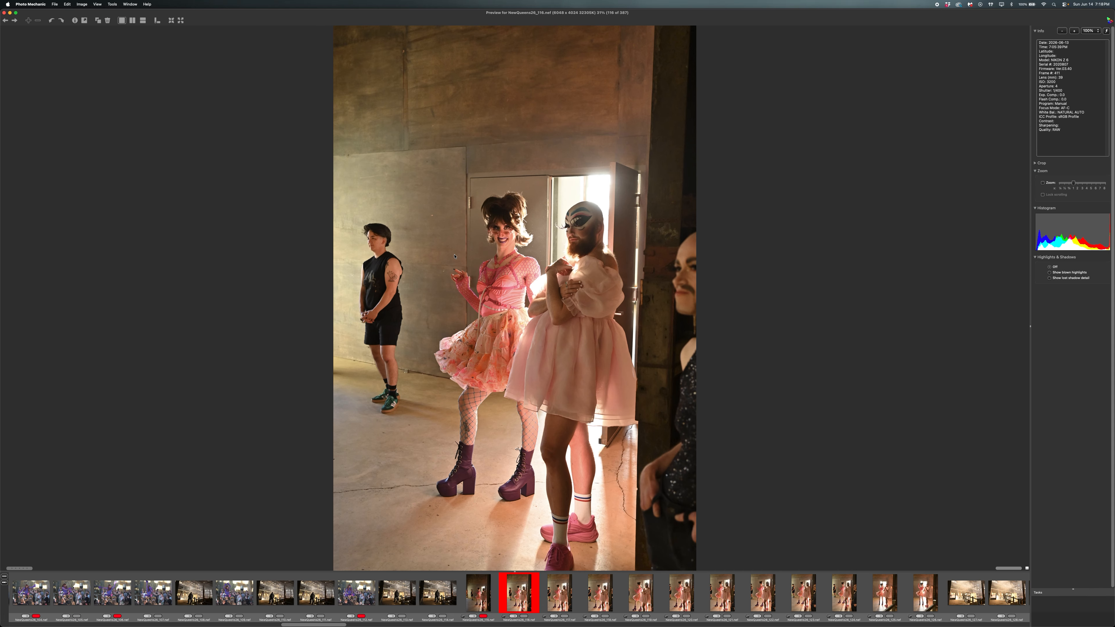
pyautogui.press('Left')
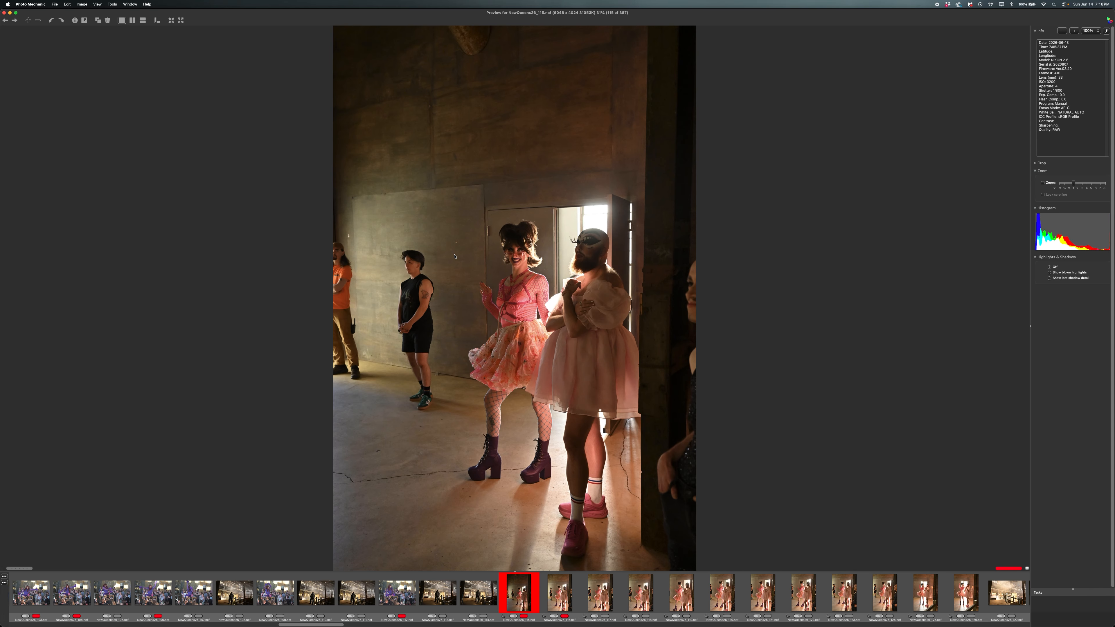
pyautogui.press('t')
pyautogui.press('Right')
pyautogui.press('Right')
pyautogui.press('t')
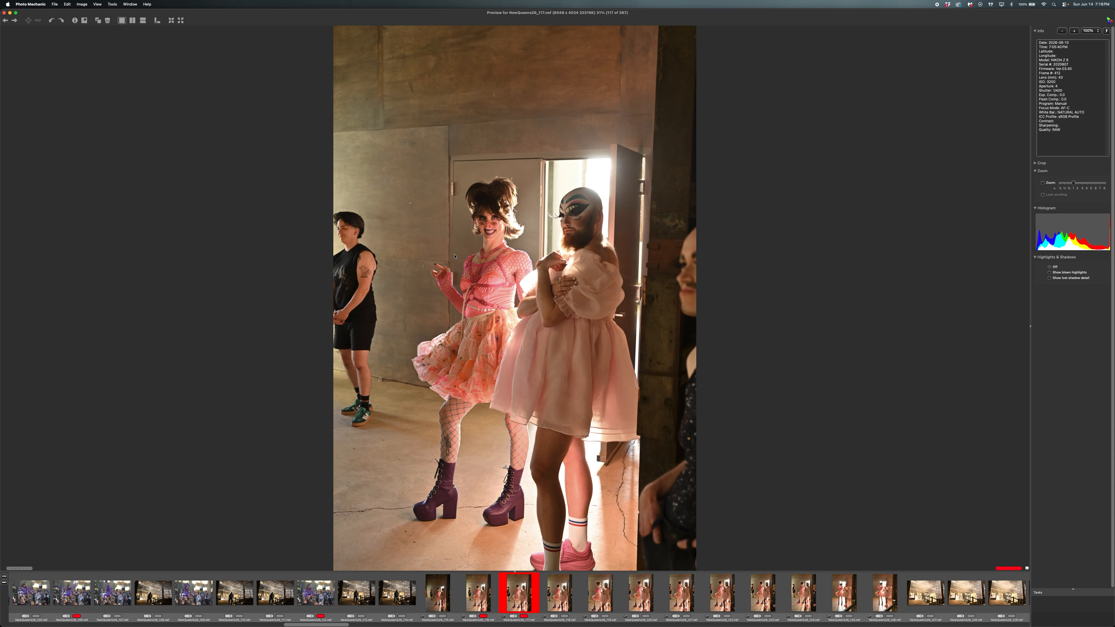
# Step: Mark photos 120 and 125 of the two performers in pink dresses with colour class 1
pyautogui.press('Right')
pyautogui.press('Right')
pyautogui.press('Right')
pyautogui.press('Right')
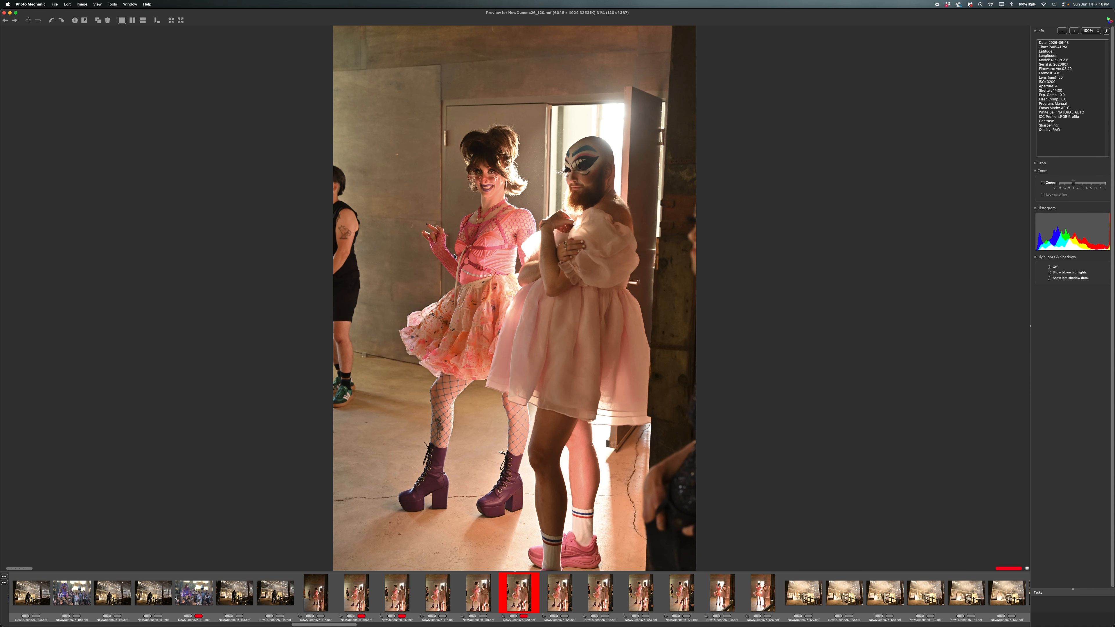
pyautogui.press('Right')
pyautogui.press('Right')
pyautogui.press('Right')
pyautogui.press('Right')
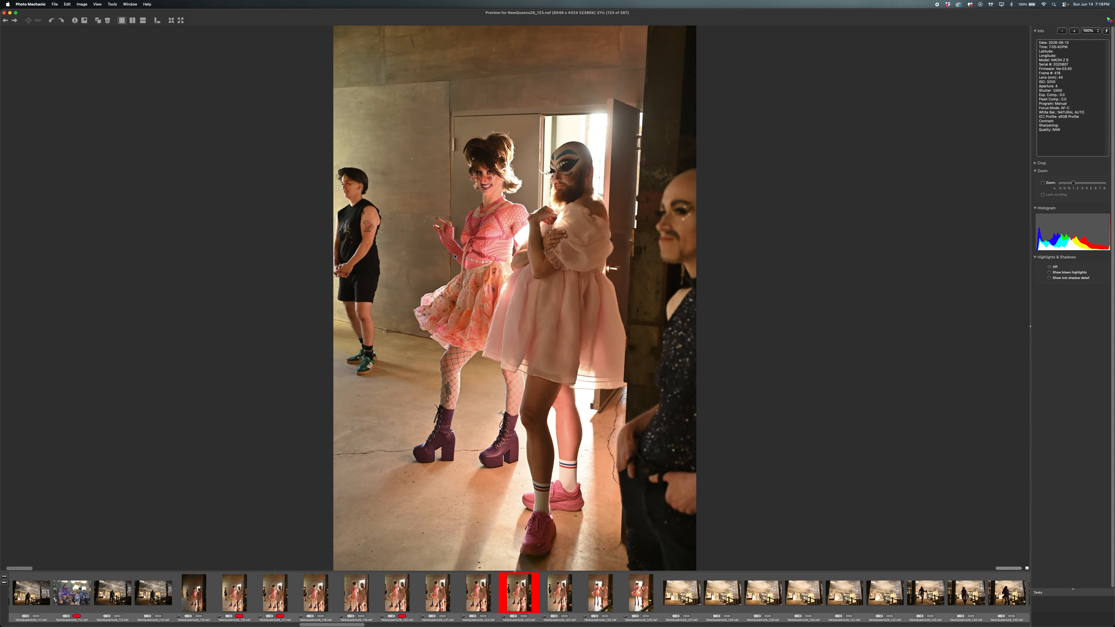
pyautogui.press('t')
pyautogui.press('Right')
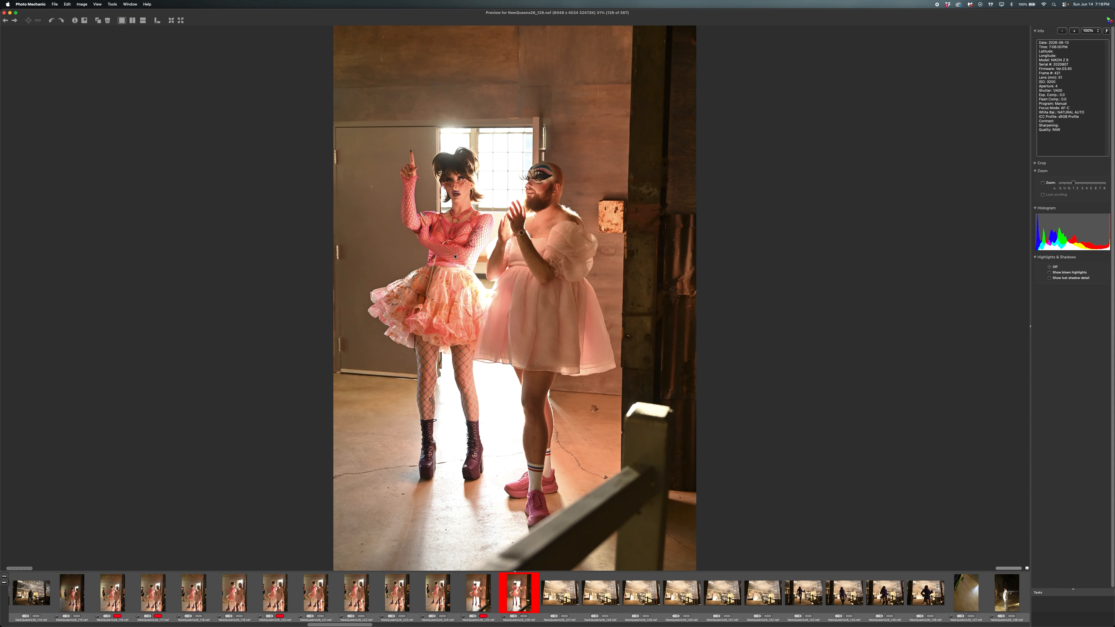
# Step: Mark photo 128 of the wide industrial hall with colour class 1
pyautogui.press('Right')
pyautogui.press('Right')
pyautogui.press('t')
# Step: Mark photo 133 of the performer in purple walking across the smoky platform with colour class 1
pyautogui.press('Right')
pyautogui.press('Right')
pyautogui.press('Right')
pyautogui.press('Right')
pyautogui.press('Right')
pyautogui.press('Left')
pyautogui.press('Right')
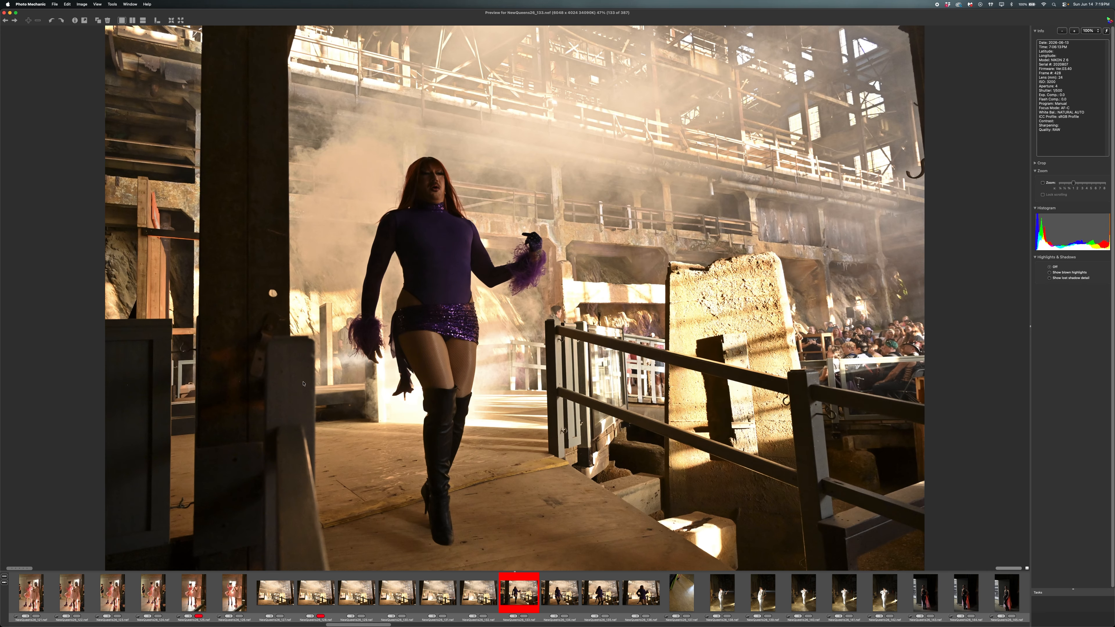
pyautogui.press('t')
pyautogui.press('Right')
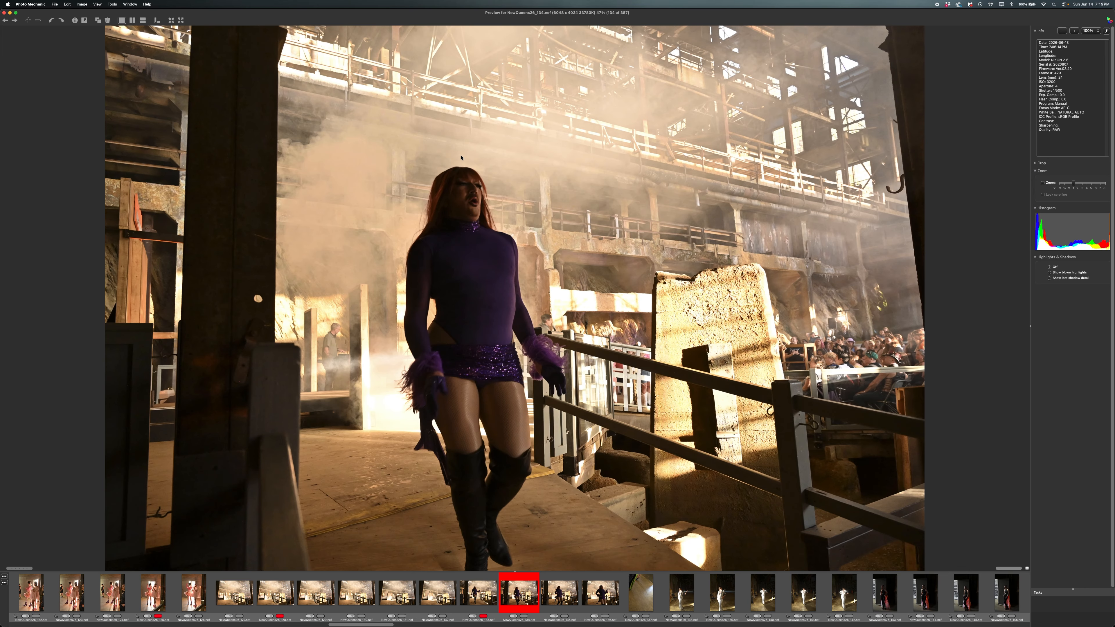
# Step: Mark photos 139 and 141 of the performer in the silver outfit with colour class 1
pyautogui.press('Right')
pyautogui.press('Right')
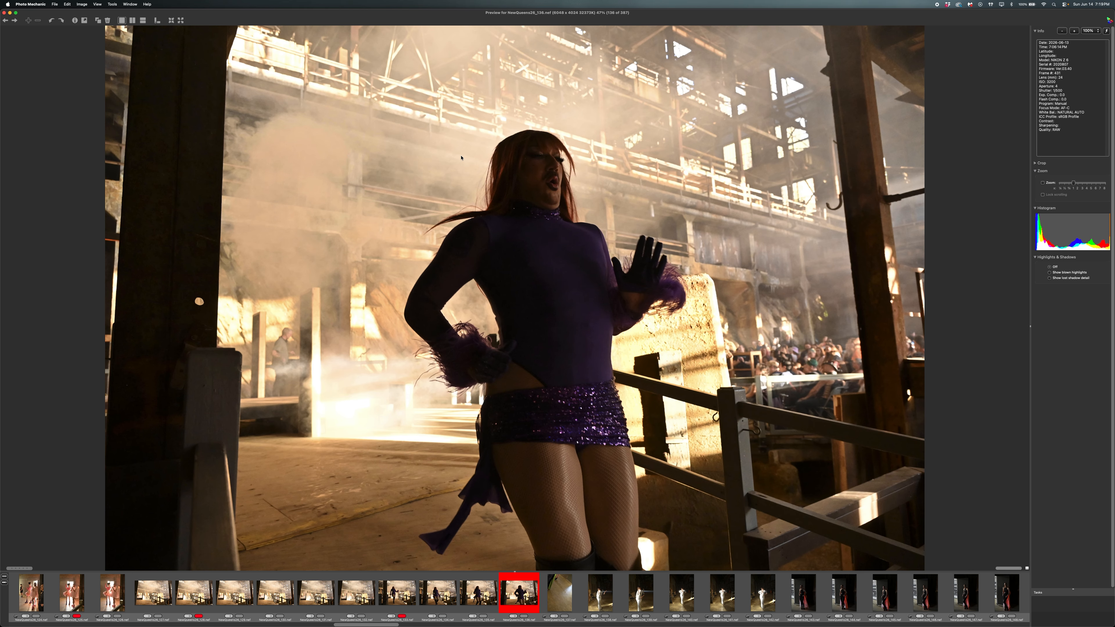
pyautogui.press('Right')
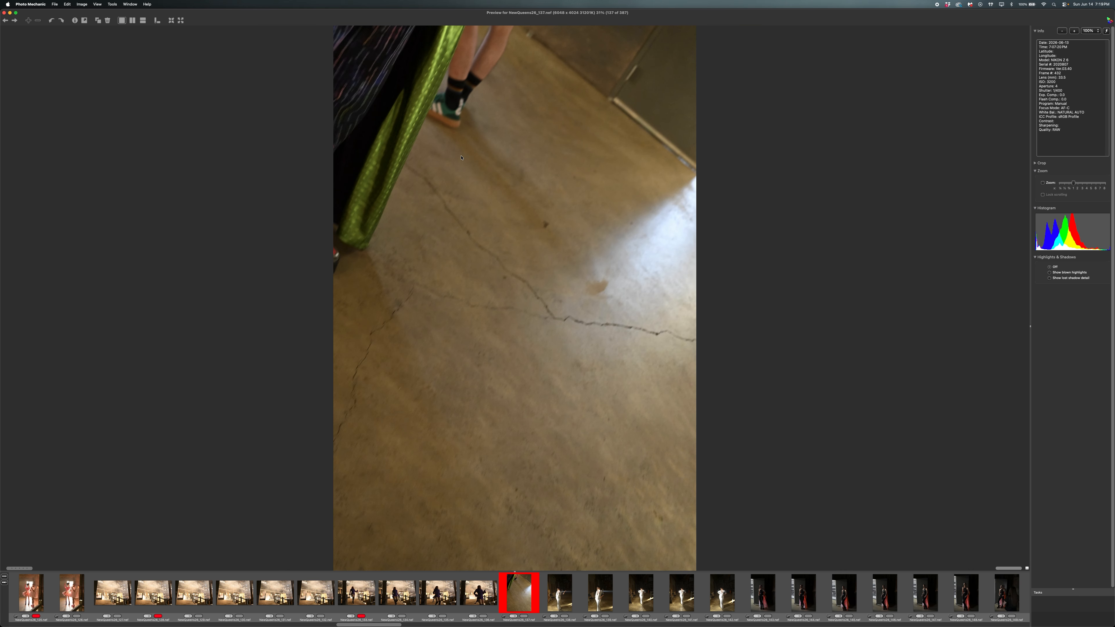
pyautogui.press('Right')
pyautogui.press('Right')
pyautogui.press('1')
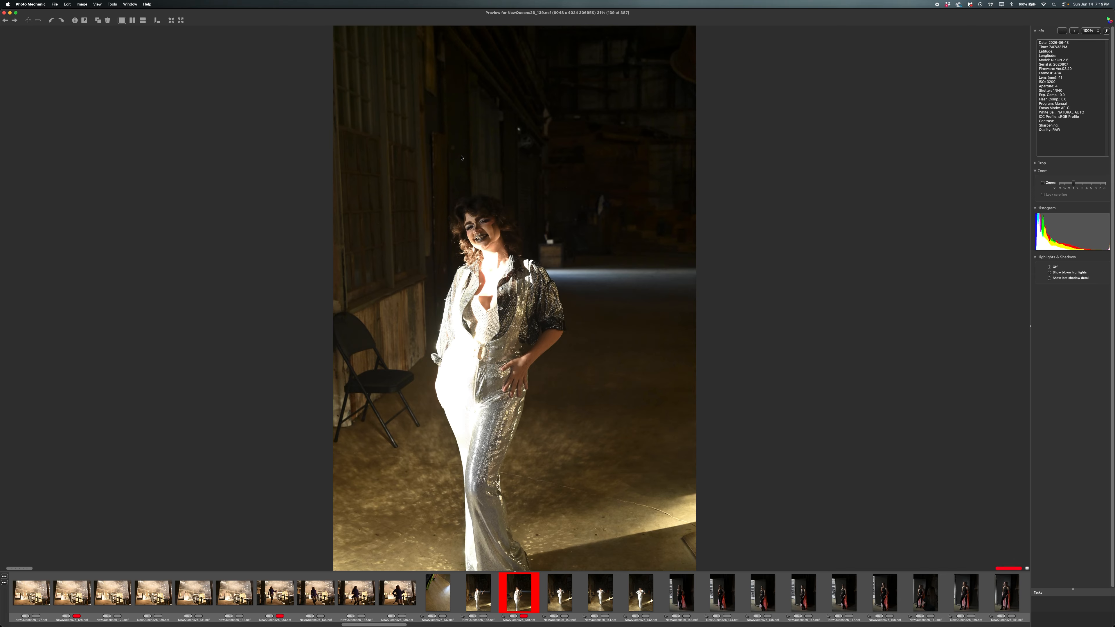
pyautogui.press('Right')
pyautogui.press('Right')
pyautogui.press('1')
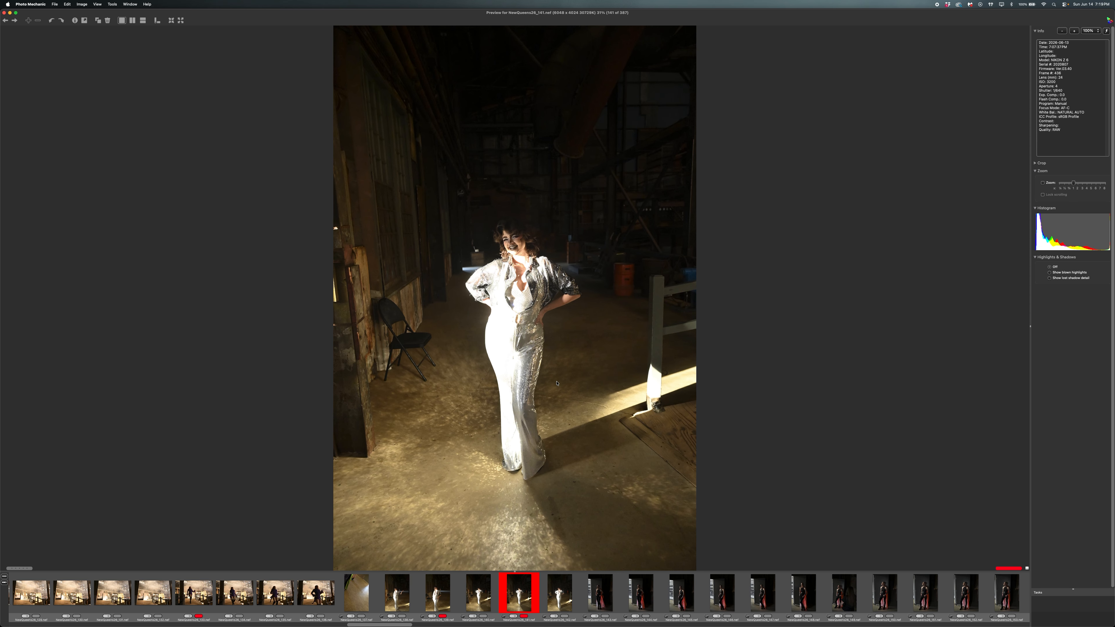
# Step: Mark photos 145, 148, 149, 151, 152 and 154 of the performer in red, plus photo 155 of the rainbow trousers, with colour class 1
pyautogui.press('Right')
pyautogui.press('Right')
pyautogui.press('Right')
pyautogui.press('Right')
pyautogui.press('Right')
pyautogui.press('Right')
pyautogui.press('Right')
pyautogui.press('Right')
pyautogui.press('Right')
pyautogui.press('Right')
pyautogui.press('Right')
pyautogui.press('Right')
pyautogui.press('Right')
pyautogui.press('Right')
pyautogui.press('1')
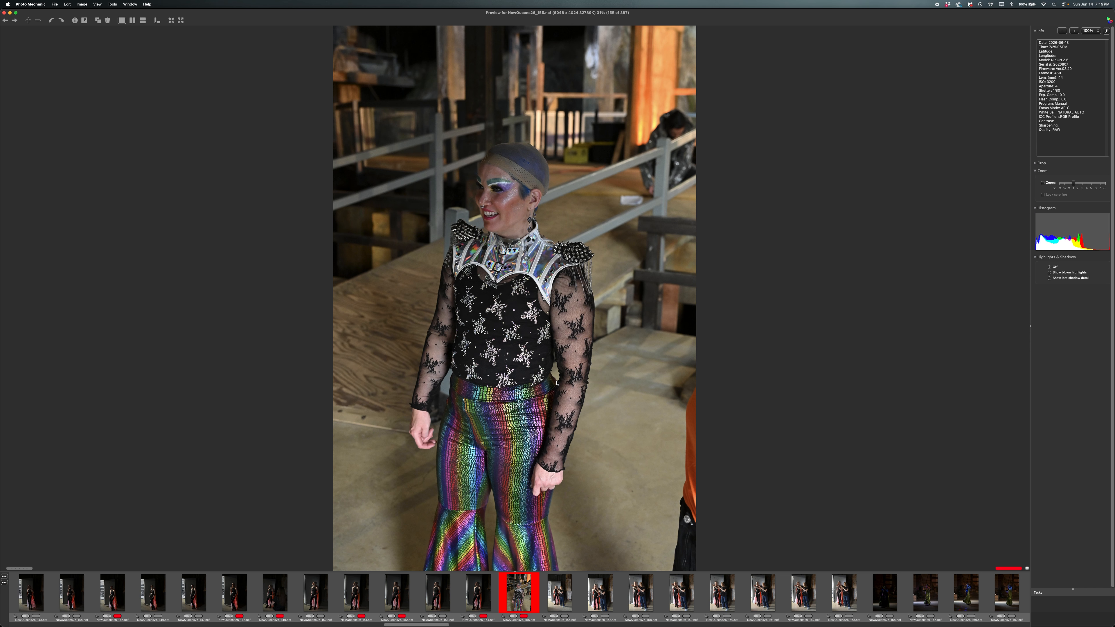
pyautogui.press('Right')
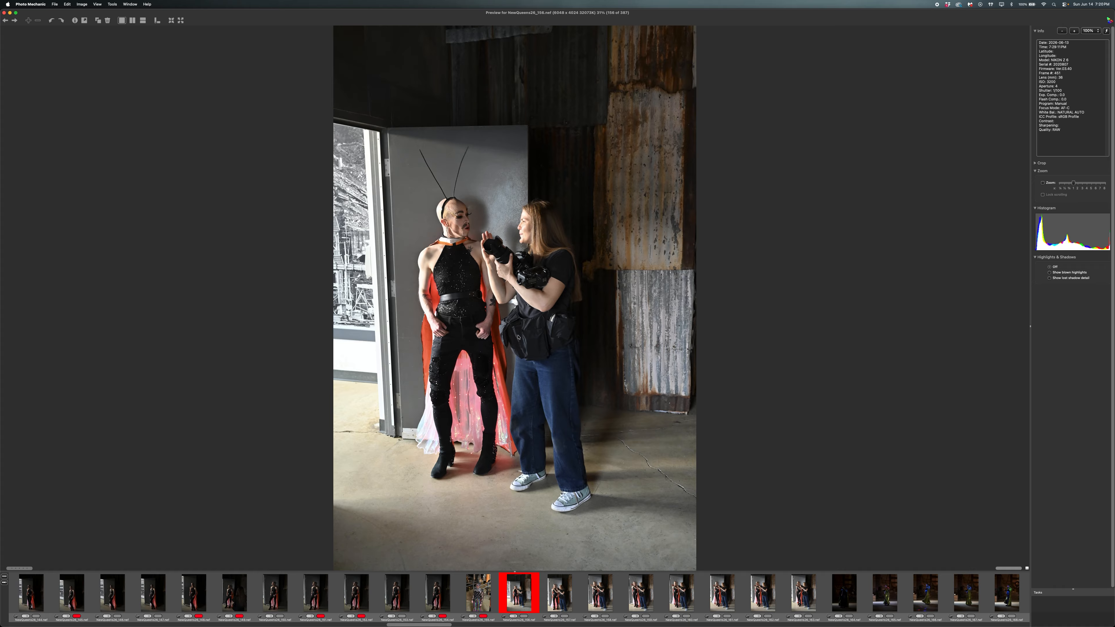
# Step: Mark photos 156, 157, 160 and 161 of the caped performer with the photographer with colour class 1
pyautogui.press('t')
pyautogui.press('Right')
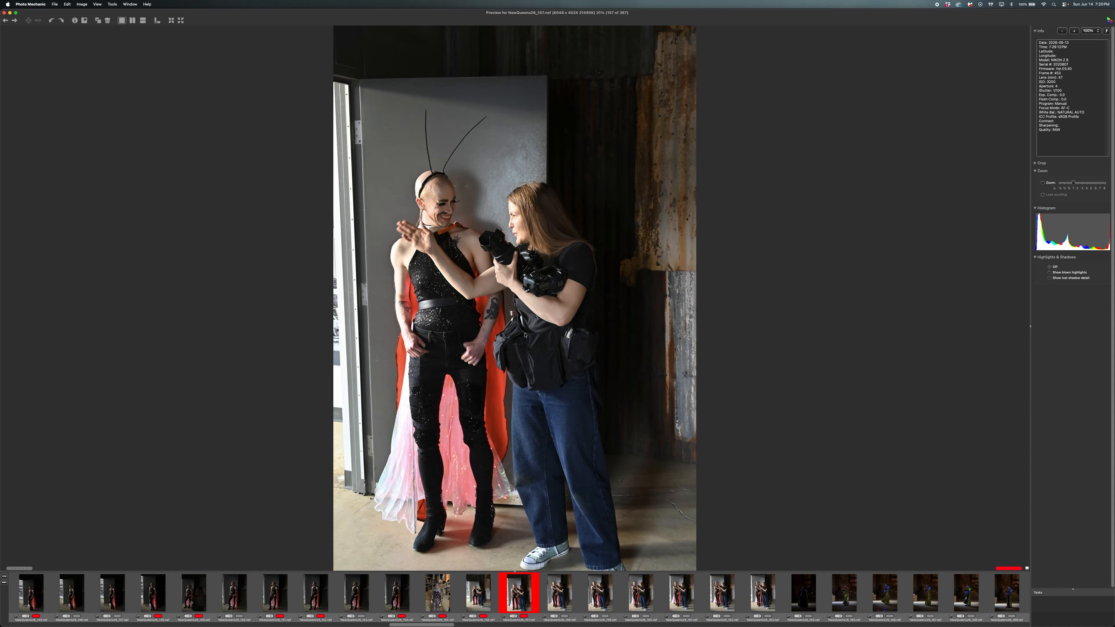
pyautogui.press('Right')
pyautogui.press('Right')
pyautogui.press('Right')
pyautogui.press('Right')
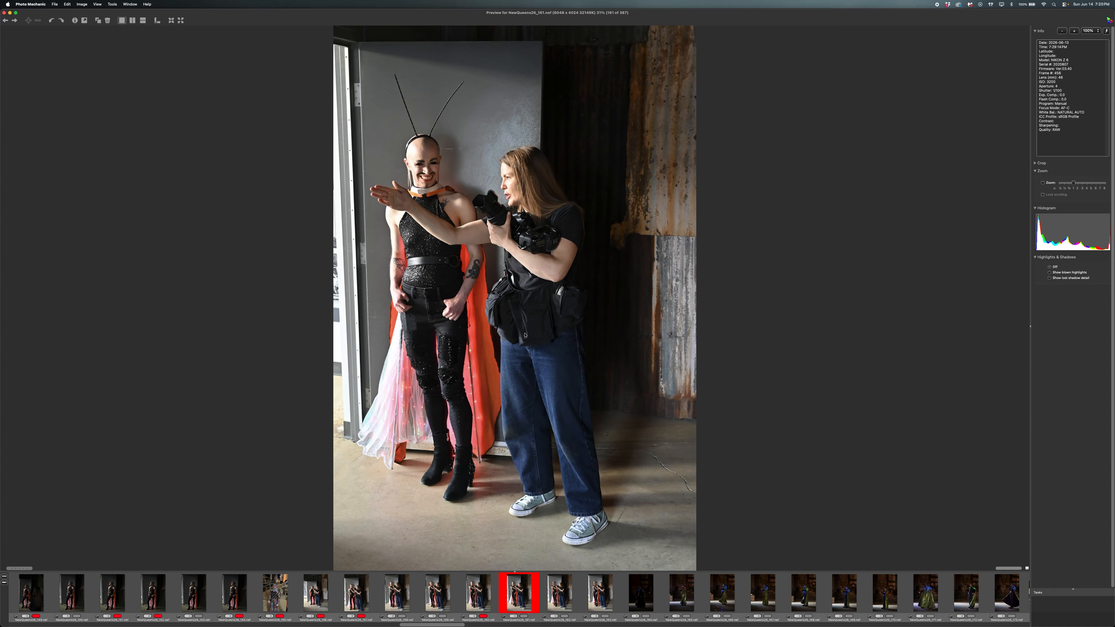
pyautogui.press('1')
# Step: Mark photos 166 and 167 of the performer with the green cape and blue lights with colour class 1
pyautogui.press('Right')
pyautogui.press('Right')
pyautogui.press('Right')
pyautogui.press('Right')
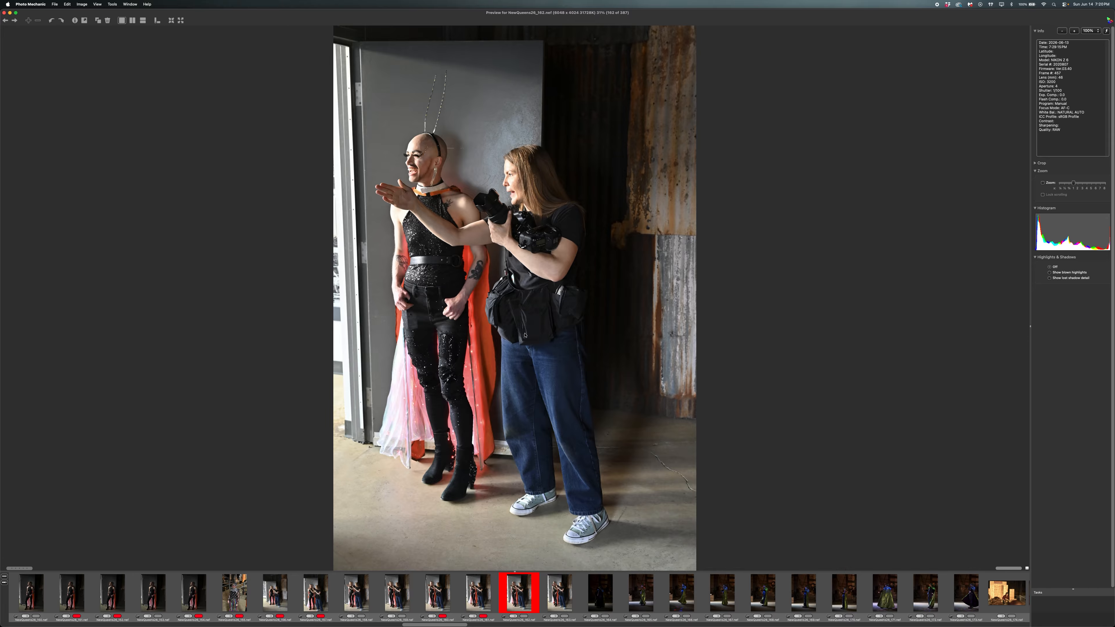
pyautogui.press('Right')
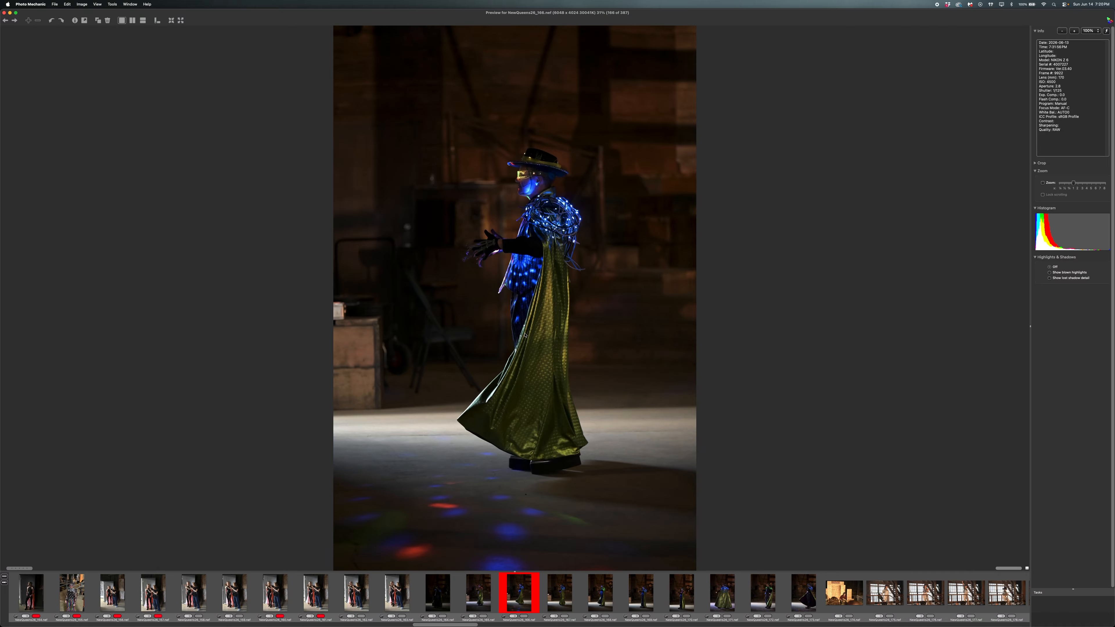
pyautogui.press('1')
pyautogui.press('Right')
pyautogui.press('1')
# Step: Mark photos 169 and 171 of the green-caped performer with colour class 1
pyautogui.press('Right')
pyautogui.press('Right')
pyautogui.press('1')
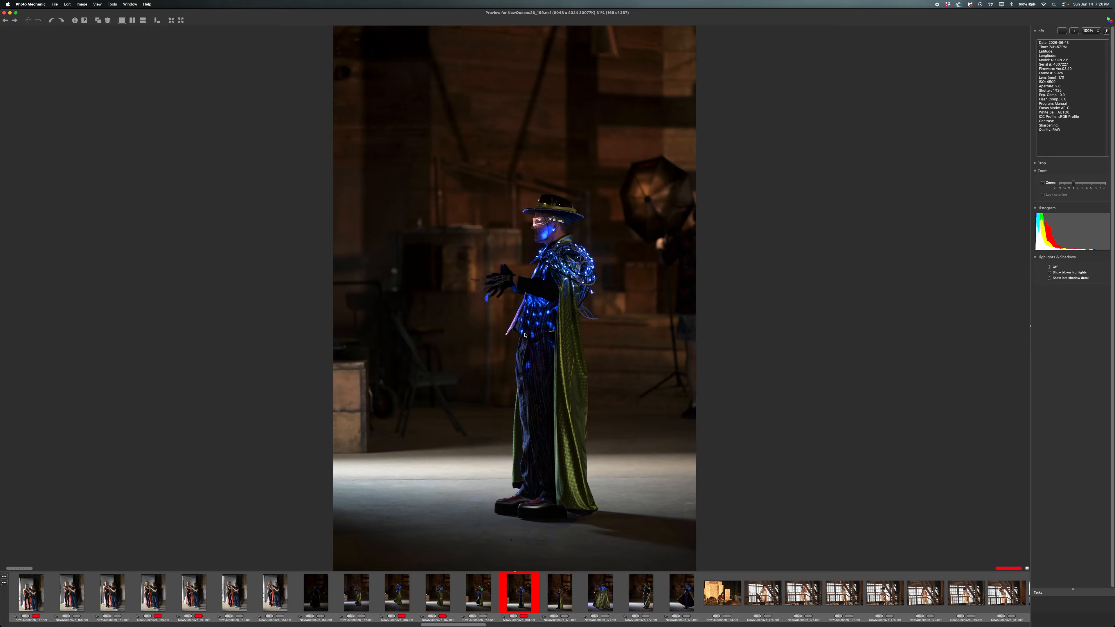
pyautogui.press('Right')
pyautogui.press('Right')
pyautogui.press('1')
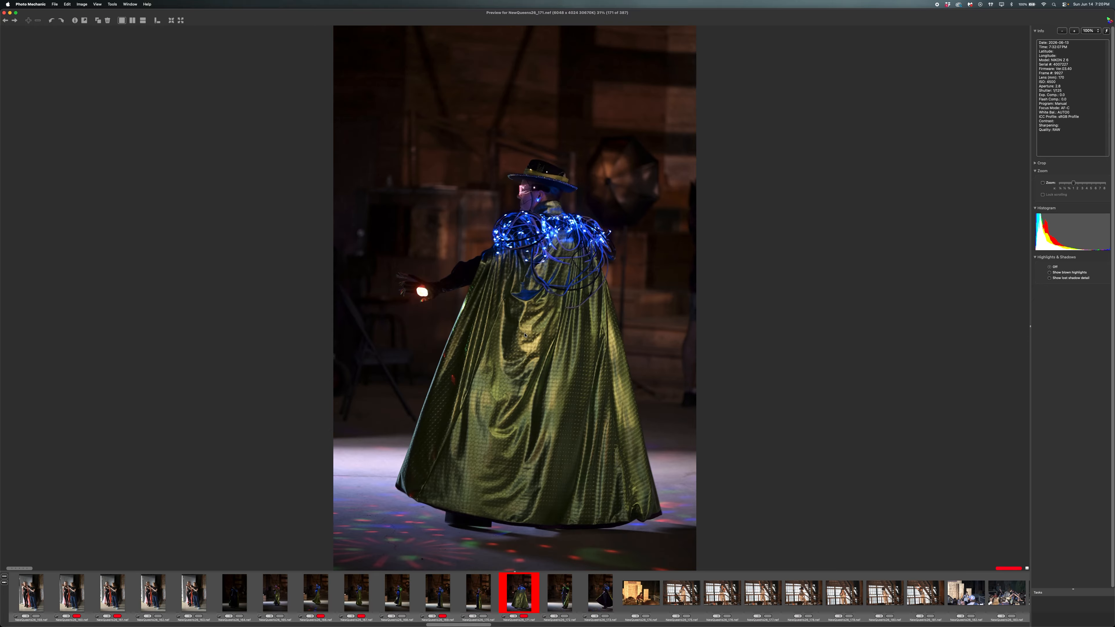
# Step: Mark photos 173, 177 and 182 with colour class 1 while continuing on to the silver-jacketed performer among the crowd
pyautogui.press('Right')
pyautogui.press('Right')
pyautogui.press('Right')
pyautogui.press('Right')
pyautogui.press('Right')
pyautogui.press('Right')
pyautogui.press('Right')
pyautogui.press('Right')
pyautogui.press('Right')
pyautogui.press('Right')
pyautogui.press('Right')
pyautogui.press('Right')
pyautogui.press('Right')
pyautogui.press('Right')
pyautogui.press('Right')
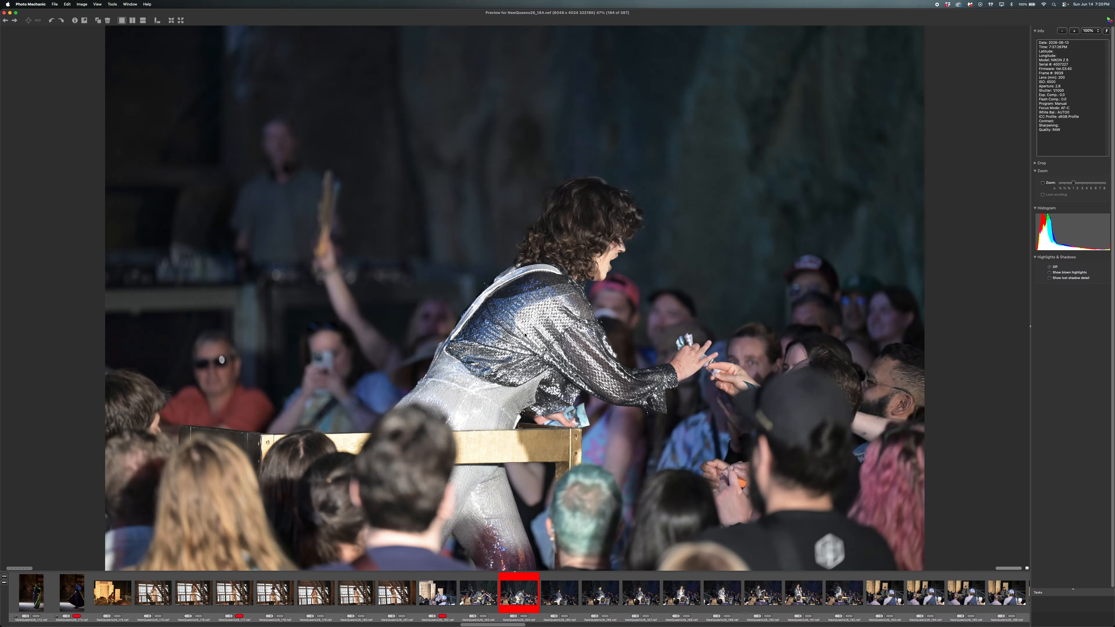
# Step: Mark photos 186 and 188 of the curly-haired performer in the silver jacket with colour class 1
pyautogui.press('1')
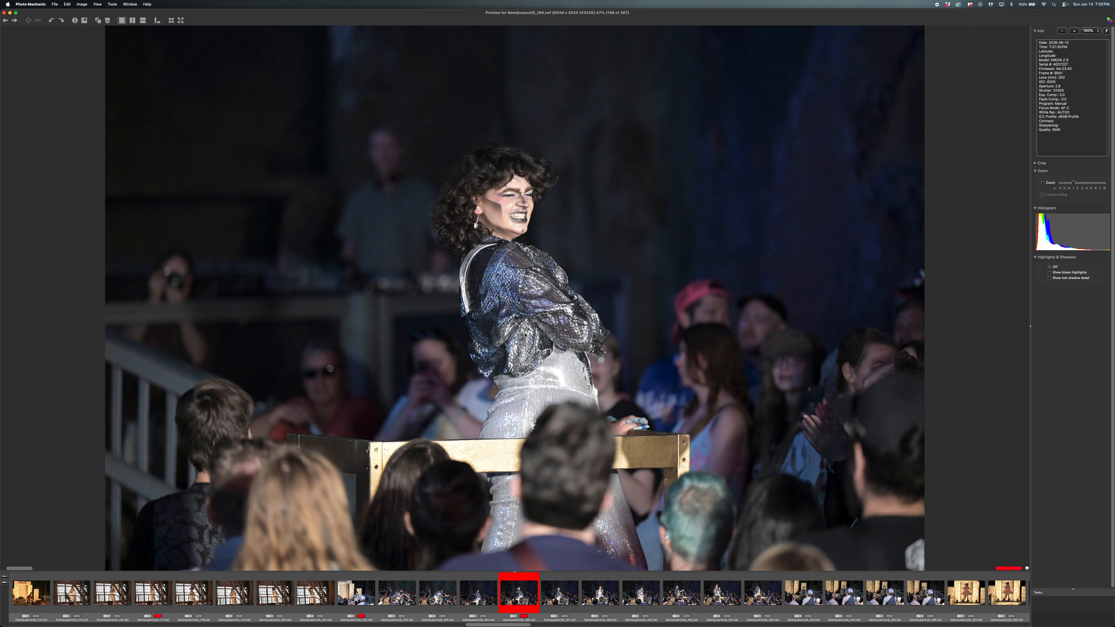
pyautogui.press('Right')
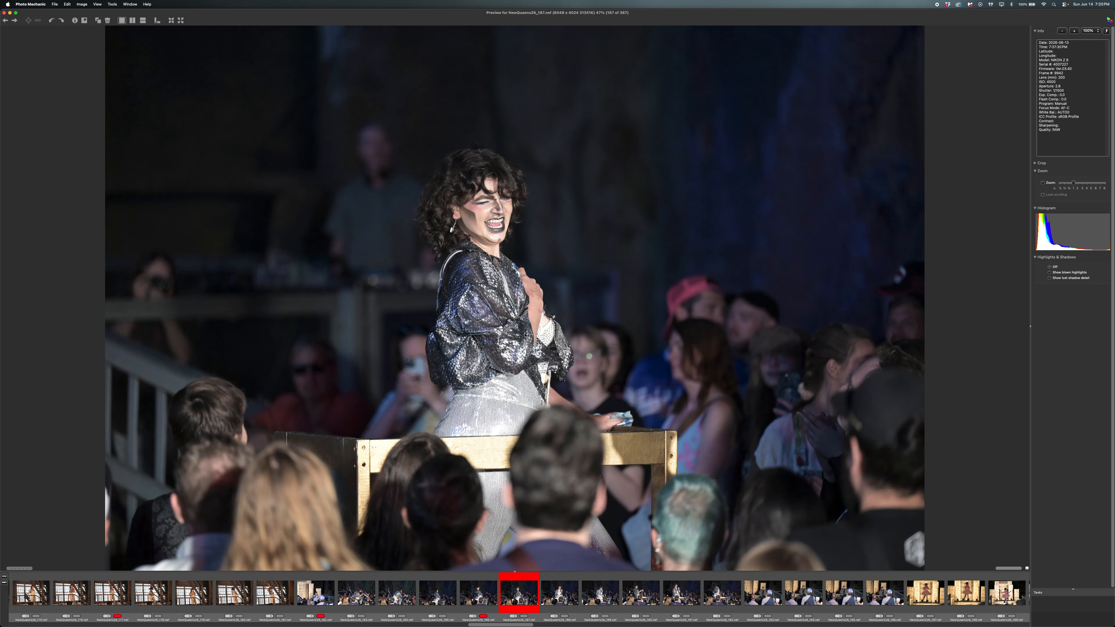
pyautogui.press('Right')
pyautogui.press('Right')
pyautogui.press('Left')
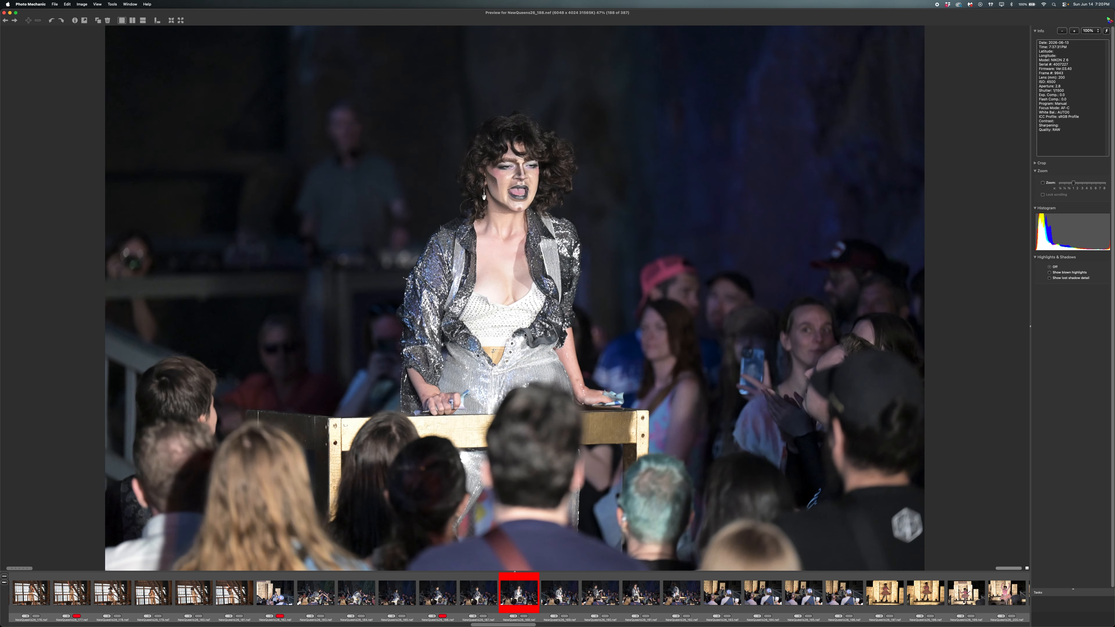
pyautogui.press('1')
# Step: Review the photos after 188 up to photo 238 of the blonde performer in zebra print
pyautogui.press('Right')
pyautogui.press('Right')
pyautogui.press('Right')
pyautogui.press('Right')
pyautogui.press('Right')
pyautogui.press('Right')
pyautogui.press('Right')
pyautogui.press('Right')
pyautogui.press('Right')
pyautogui.press('Right')
pyautogui.press('Right')
pyautogui.press('Right')
pyautogui.press('Right')
pyautogui.press('Right')
pyautogui.press('Right')
pyautogui.press('Right')
pyautogui.press('Right')
pyautogui.press('Right')
pyautogui.press('Right')
pyautogui.press('Right')
pyautogui.press('Right')
pyautogui.press('Right')
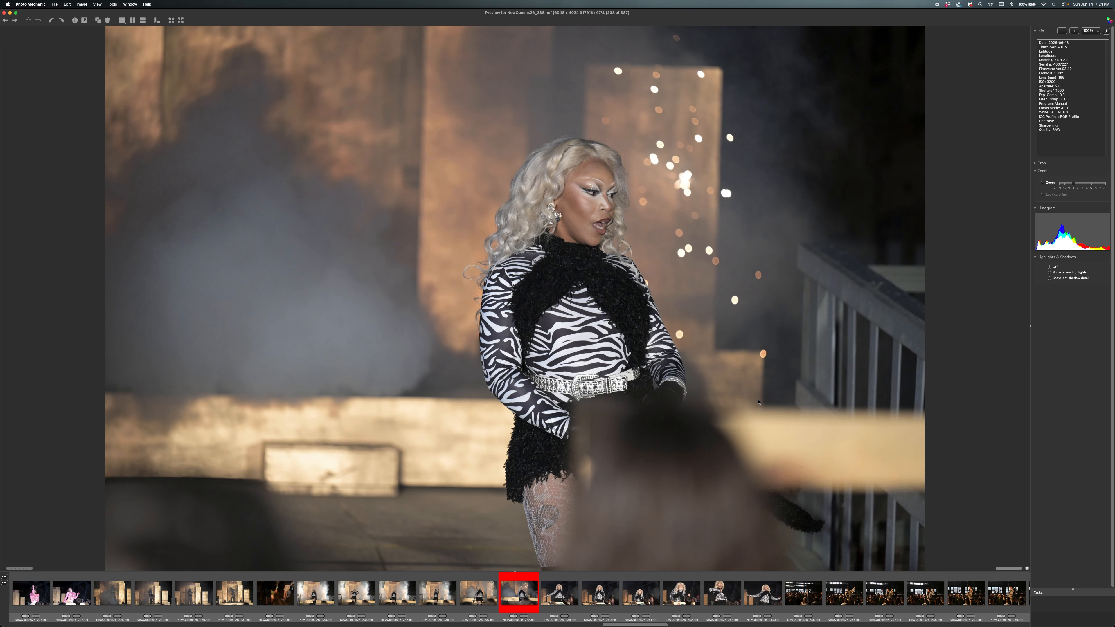
# Step: Mark photos 242 and 244 of the blonde performer in zebra print with colour class 1
pyautogui.press('Right')
pyautogui.press('Right')
pyautogui.press('Right')
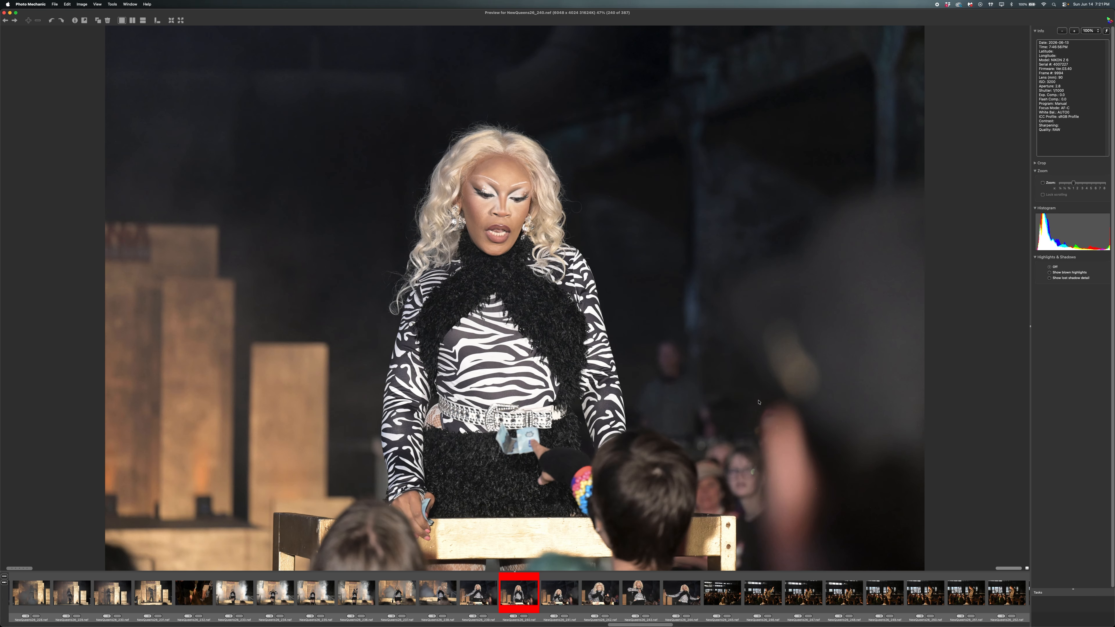
pyautogui.press('Right')
pyautogui.press('t')
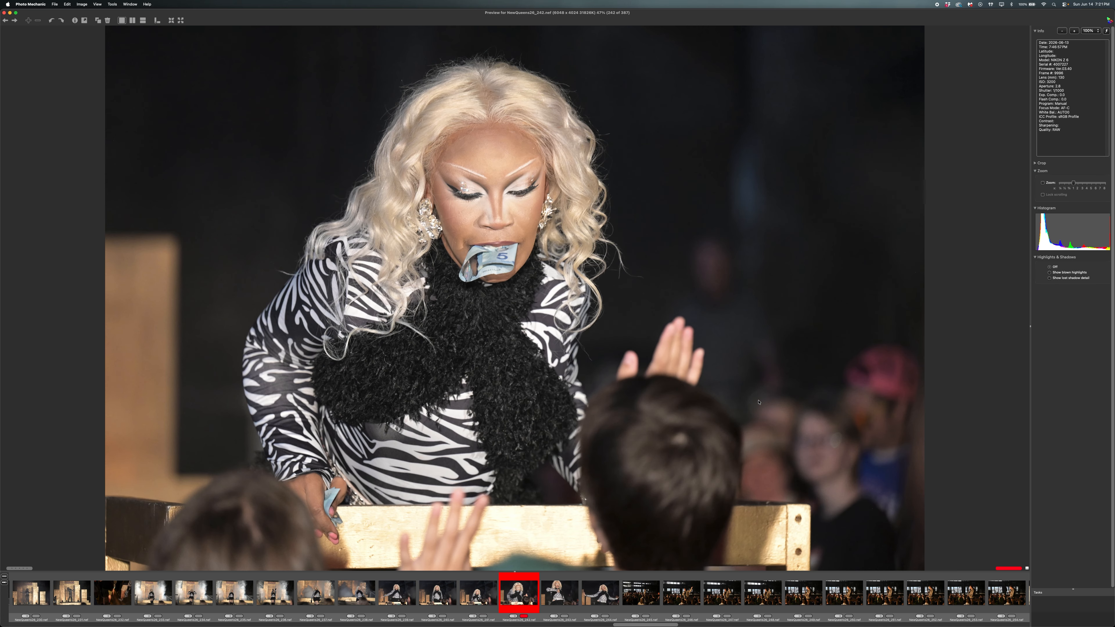
pyautogui.press('Right')
pyautogui.press('Right')
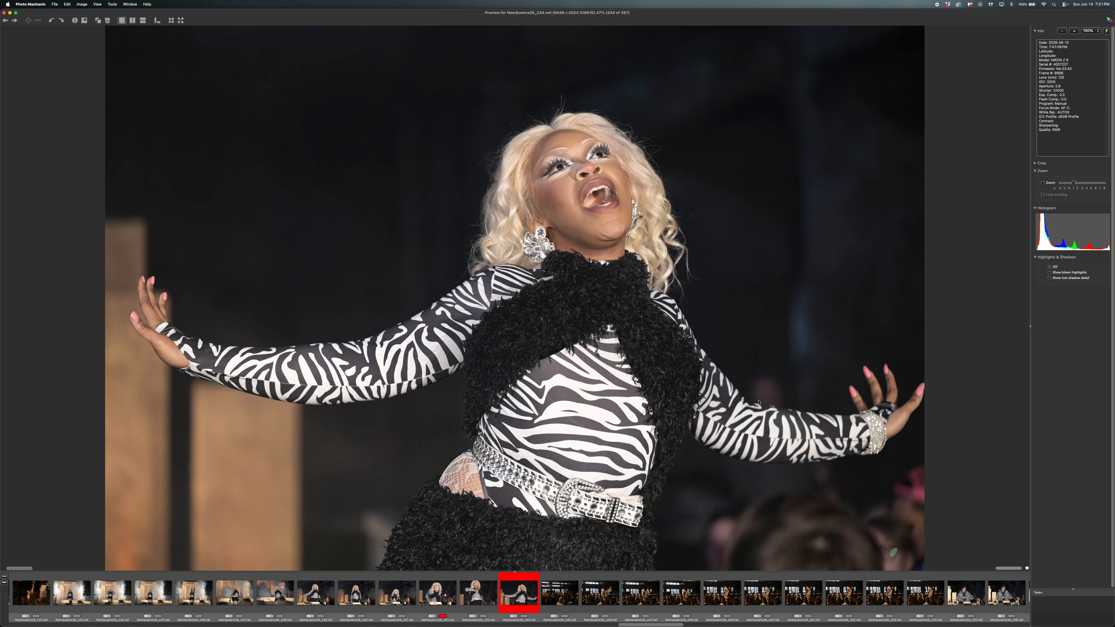
pyautogui.press('t')
pyautogui.press('Right')
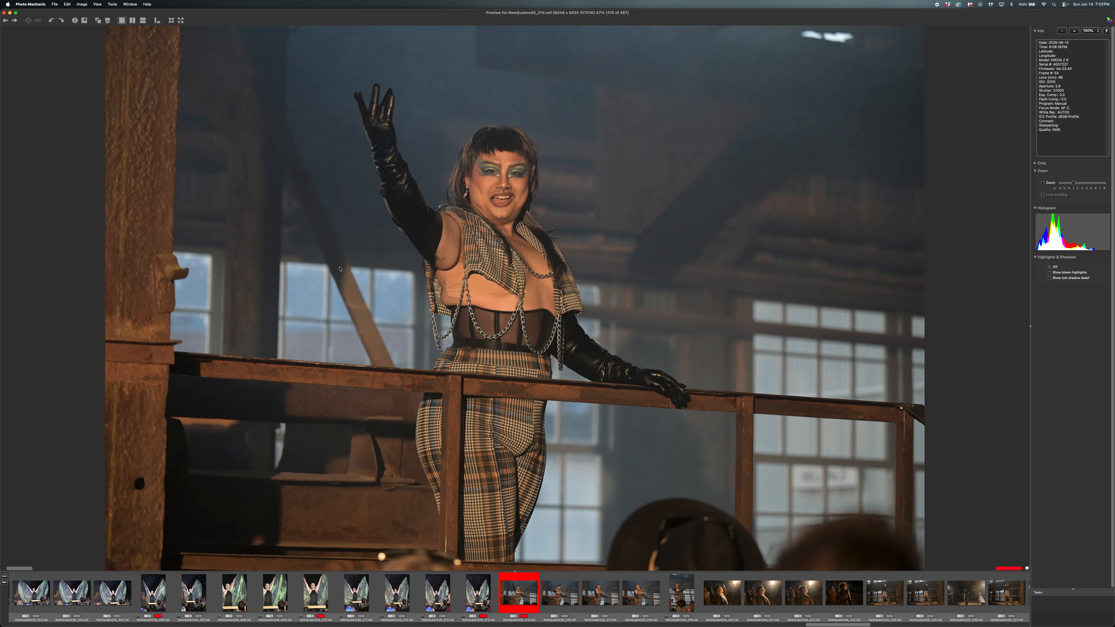
# Step: Mark photo 319, the upright shot in the plaid outfit series, with colour class 1
pyautogui.press('Right')
pyautogui.press('Right')
pyautogui.press('t')
# Step: Compare photos 320 to 323 of the backlit performer seen close up, marking only photo 323 with colour class 1
pyautogui.press('Right')
pyautogui.press('Right')
pyautogui.press('Right')
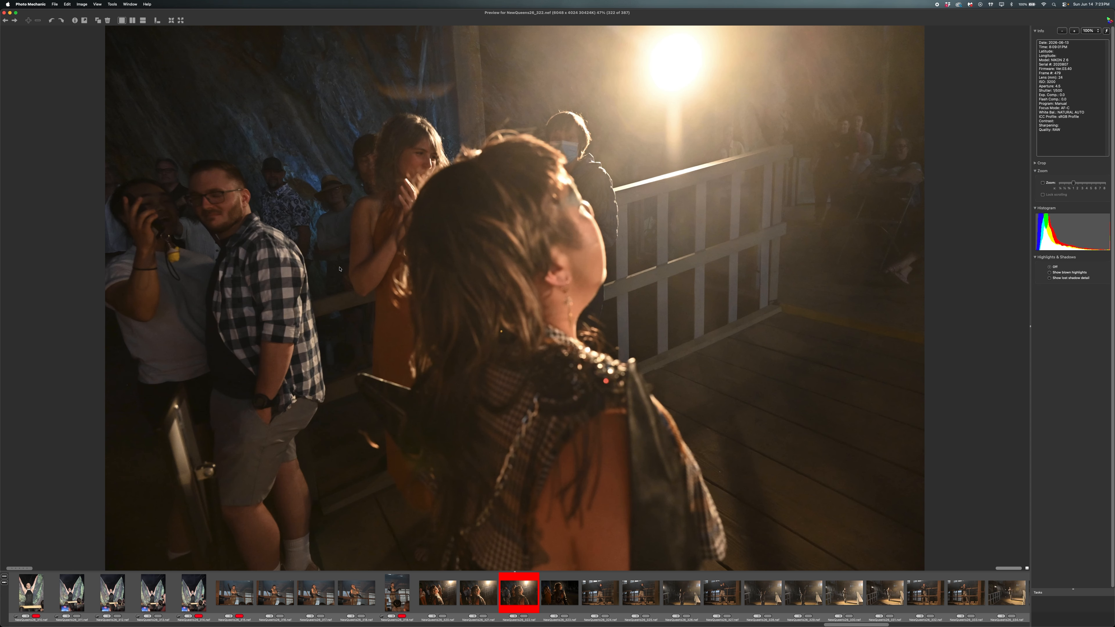
pyautogui.press('Left')
pyautogui.press('Left')
pyautogui.press('Left')
pyautogui.press('Right')
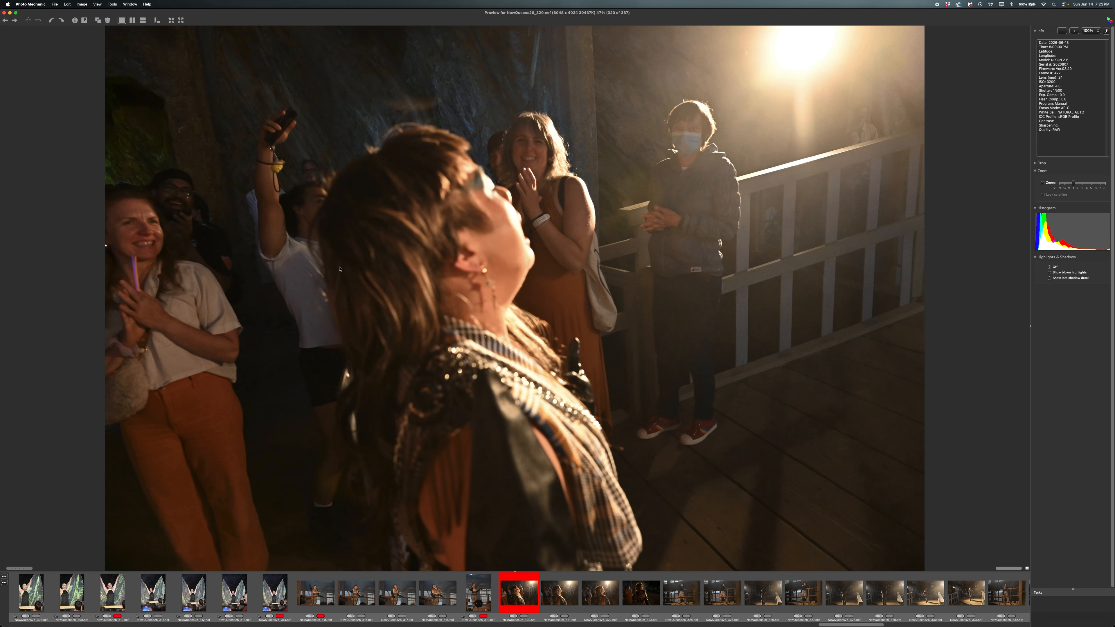
pyautogui.press('Right')
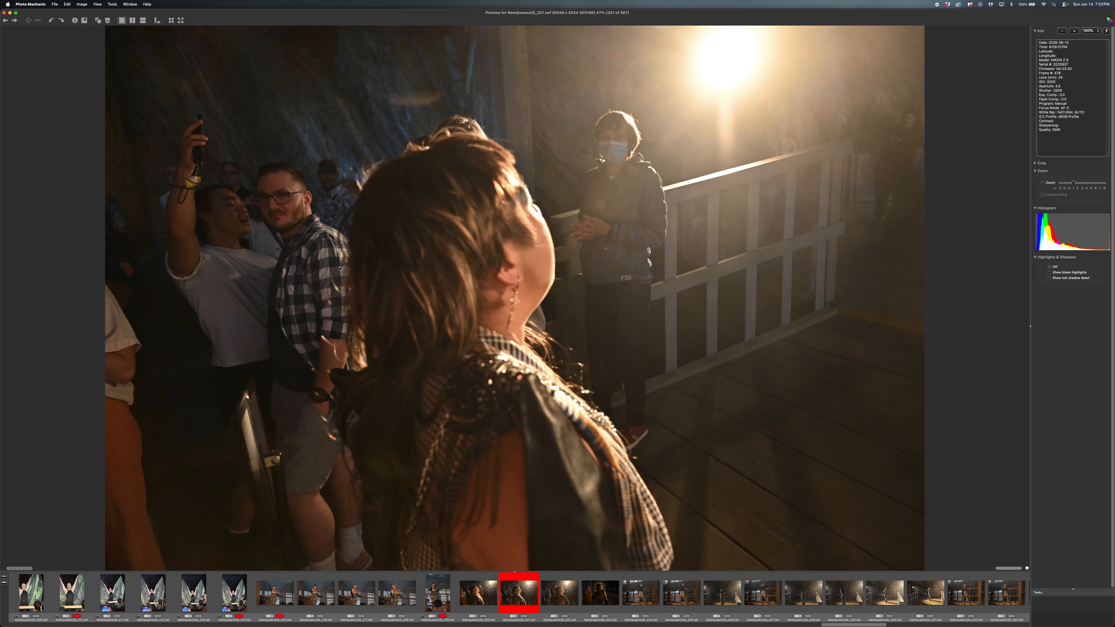
pyautogui.press('Right')
pyautogui.press('Right')
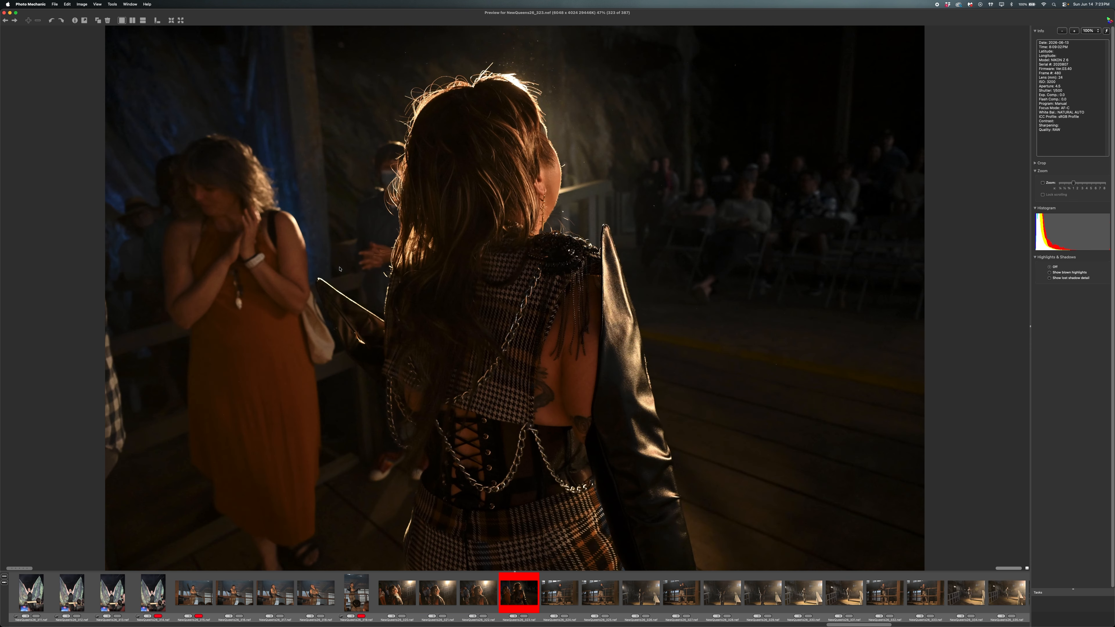
pyautogui.press('1')
pyautogui.press('Right')
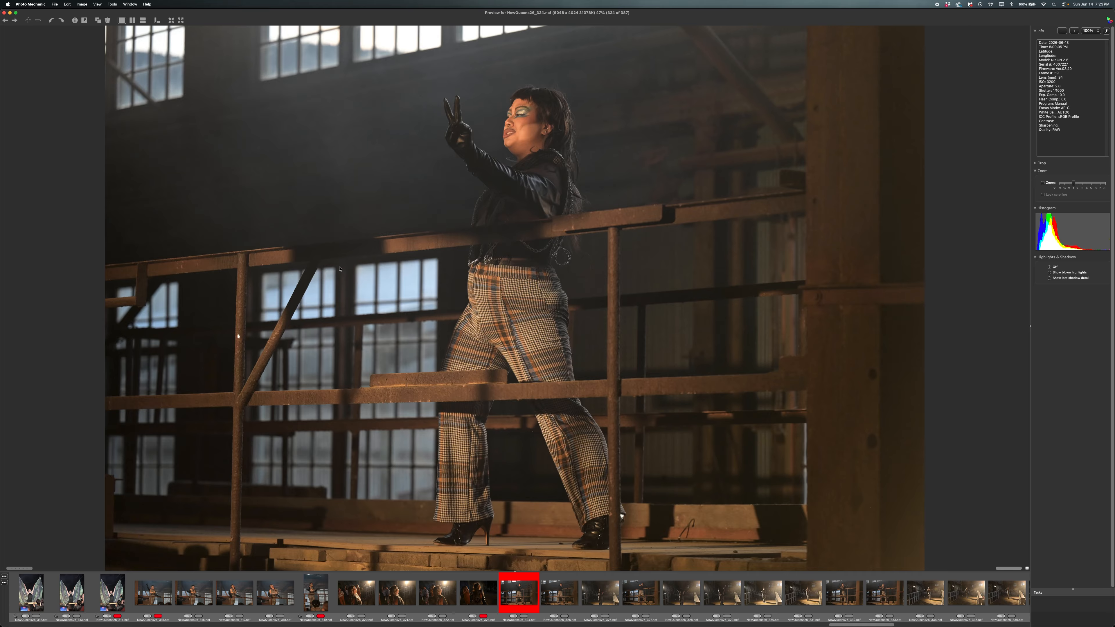
# Step: Mark photos 324 and 325 of the performer in plaid trousers on the raised walkway with colour class 1
pyautogui.press('1')
pyautogui.press('Right')
pyautogui.press('1')
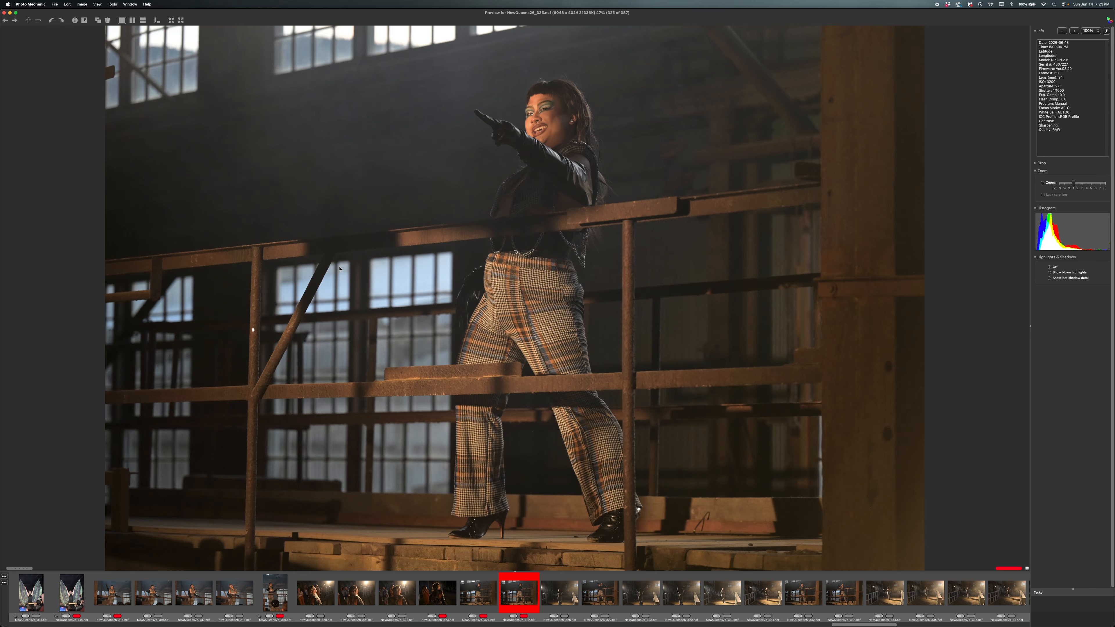
# Step: Mark photo 326 of the performer from behind and photo 331 of the performer facing the camera with colour class 1
pyautogui.press('Right')
pyautogui.press('1')
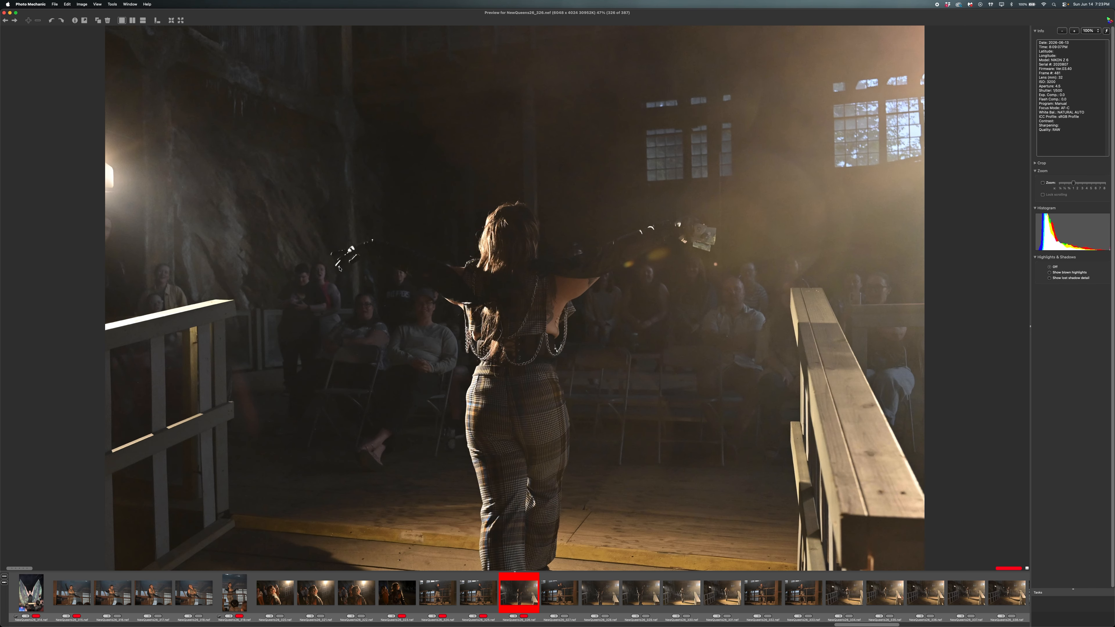
pyautogui.press('Right')
pyautogui.press('Right')
pyautogui.press('Right')
pyautogui.press('Right')
pyautogui.press('Right')
pyautogui.press('Right')
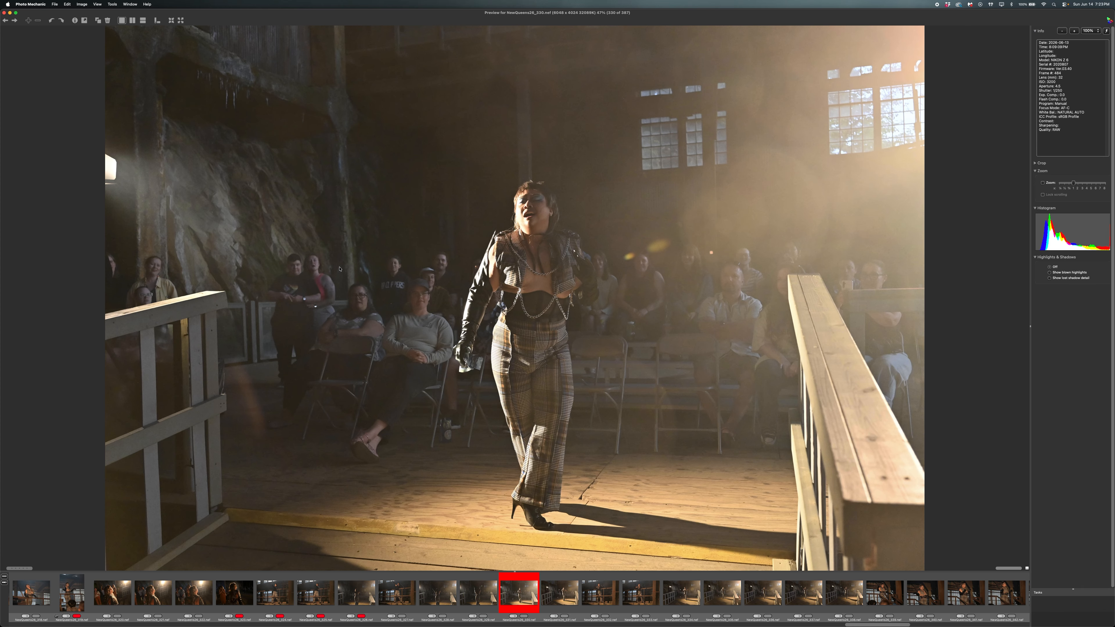
pyautogui.press('Left')
pyautogui.press('1')
# Step: Mark photo 334 of the performer in plaid trousers with colour class 1 and review the frames just before it
pyautogui.press('Right')
pyautogui.press('Right')
pyautogui.press('Right')
pyautogui.press('1')
pyautogui.press('Left')
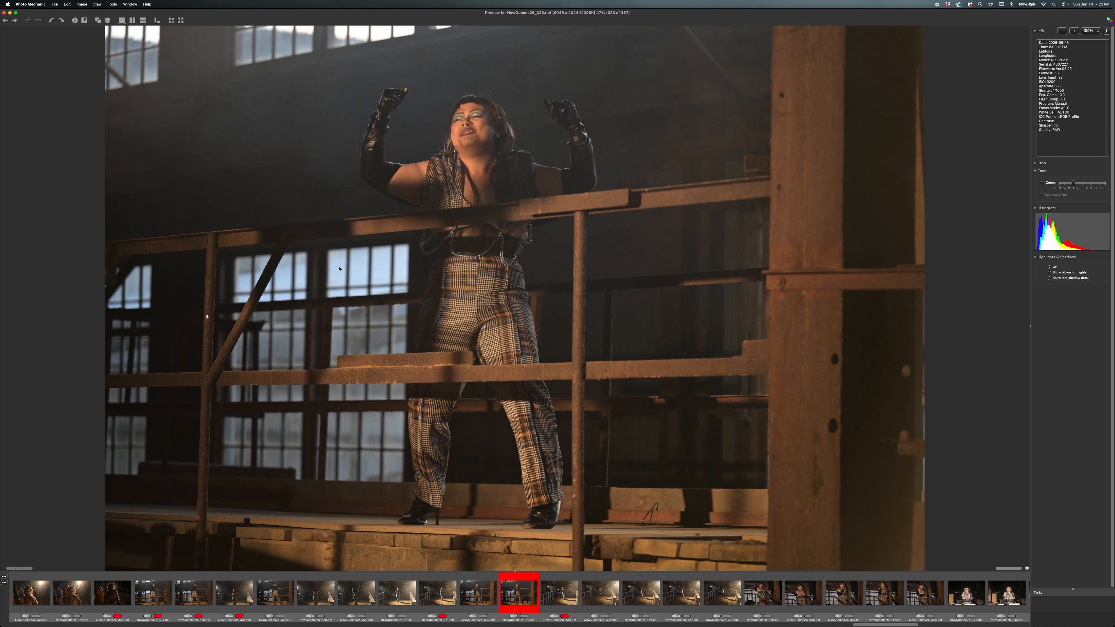
pyautogui.press('Left')
pyautogui.press('Left')
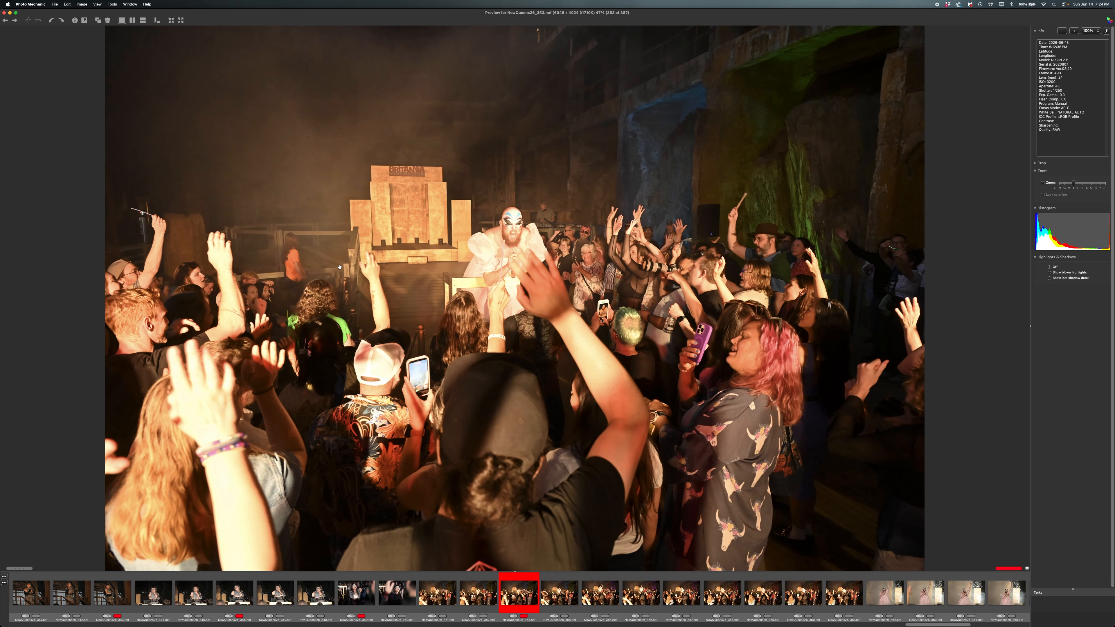
# Step: Inspect crowd photo 353 at 100% zoom and mark crowd photos 354 and 357 with colour class 1
pyautogui.press('z')
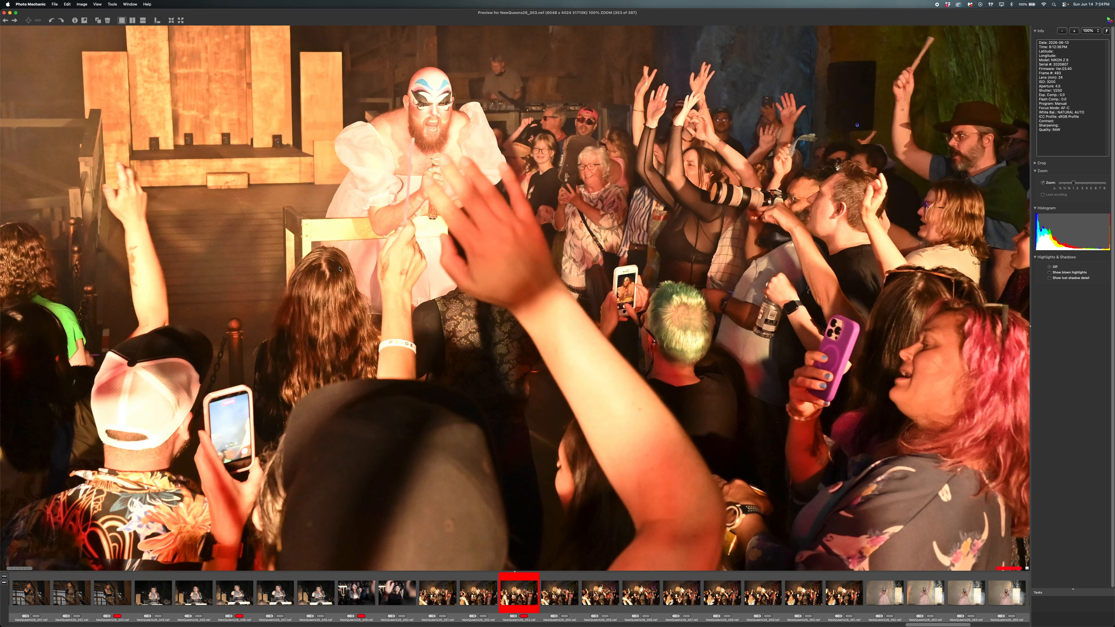
pyautogui.press('Right')
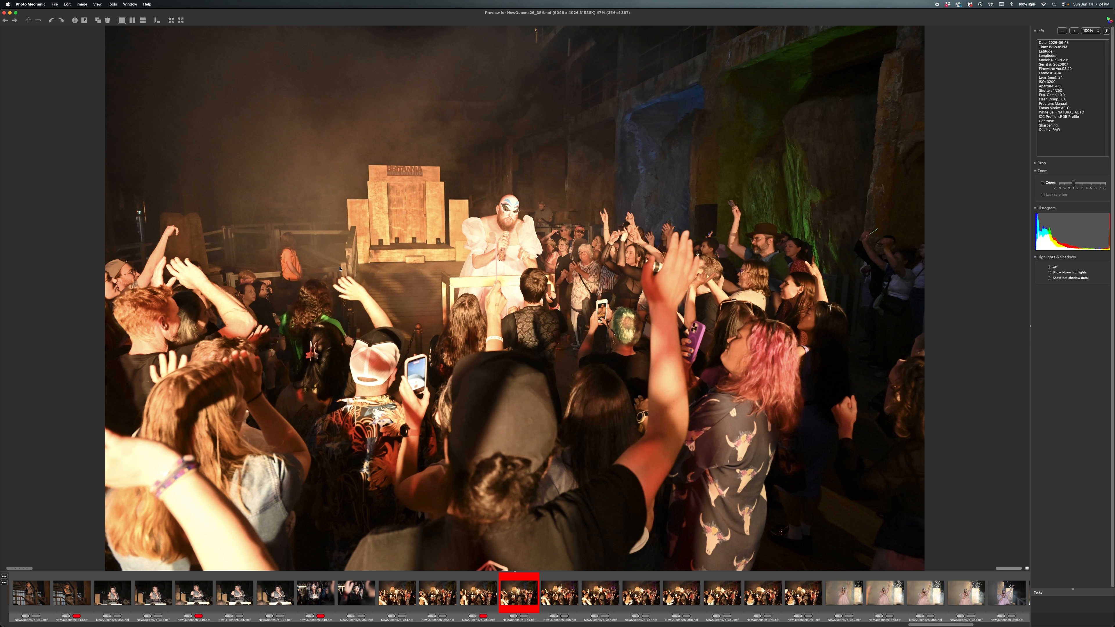
pyautogui.press('Right')
pyautogui.press('Right')
pyautogui.press('Right')
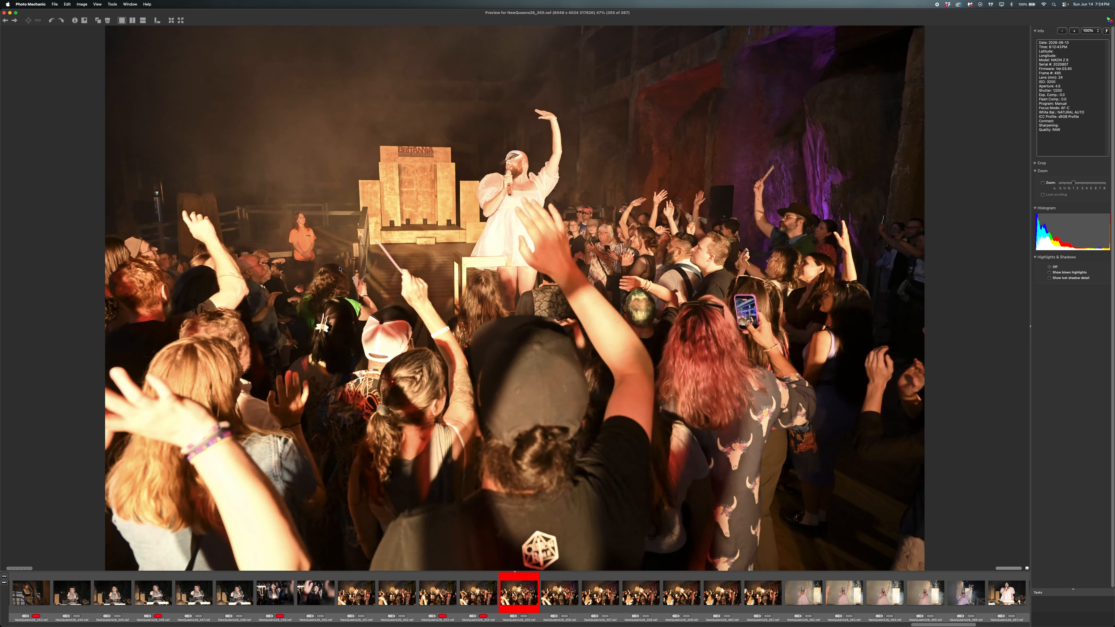
pyautogui.press('1')
pyautogui.press('Right')
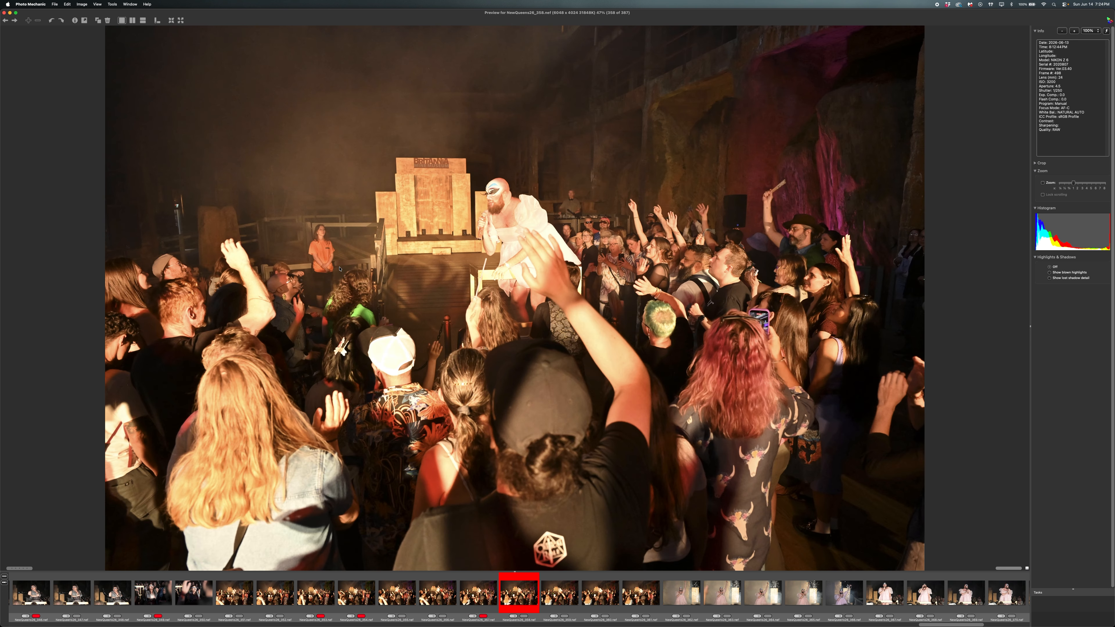
# Step: Mark photos 359 and 360, showing the crowd around the performer in the pink dress, with colour class 1
pyautogui.press('Right')
pyautogui.press('1')
pyautogui.press('Right')
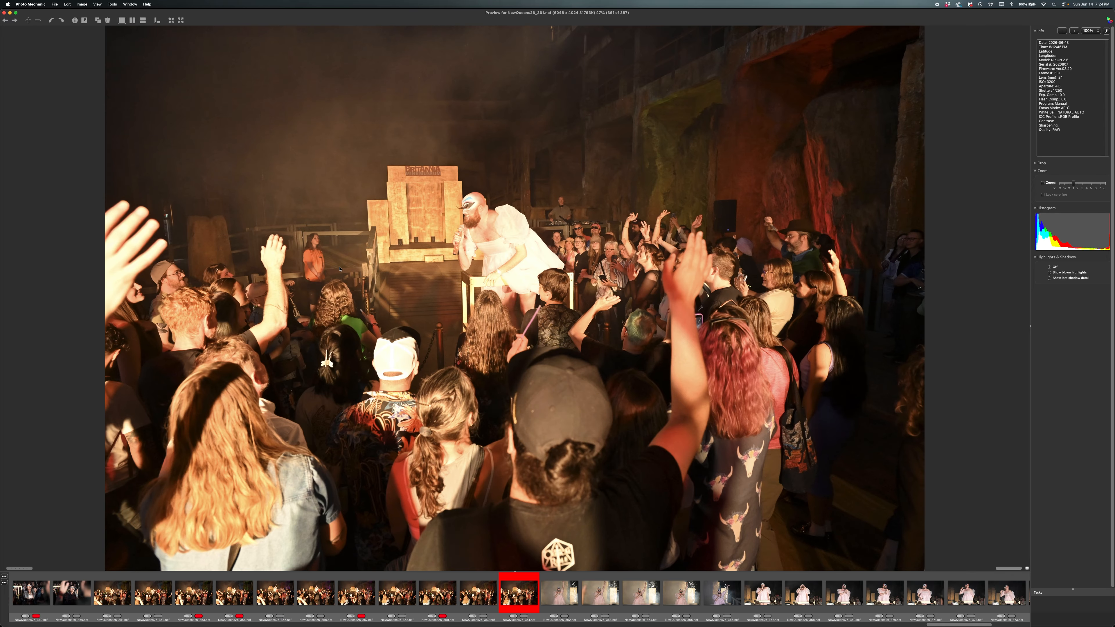
pyautogui.press('t')
# Step: Compare the raised-fist shots 362 to 364 with sparks behind the performer, marking only photo 363 with colour class 1
pyautogui.press('Right')
pyautogui.press('Right')
pyautogui.press('Right')
pyautogui.press('t')
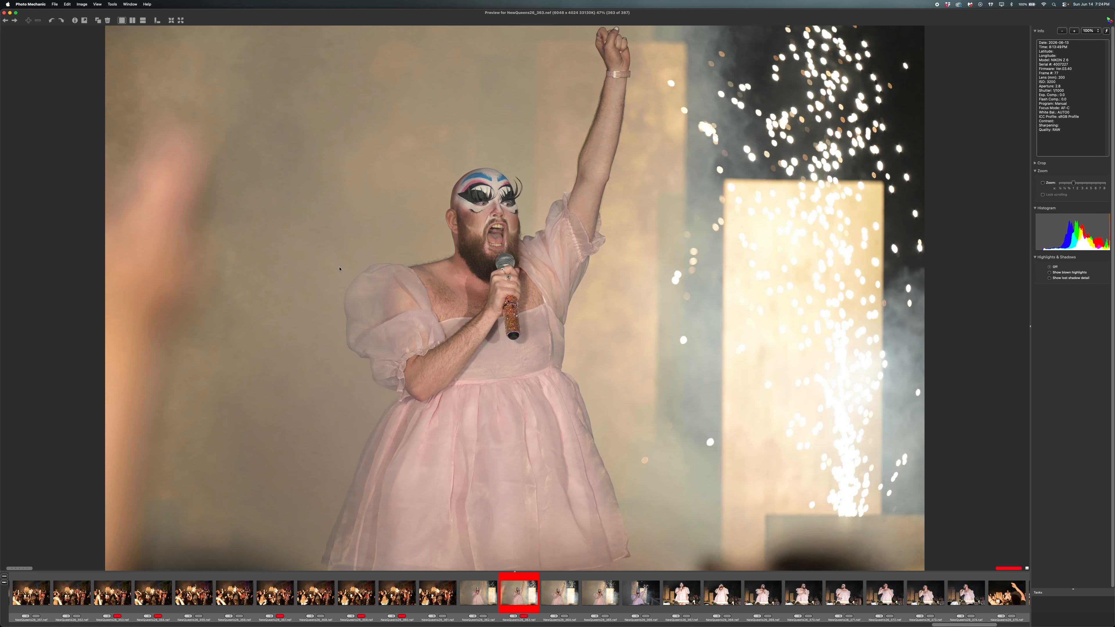
pyautogui.press('Left')
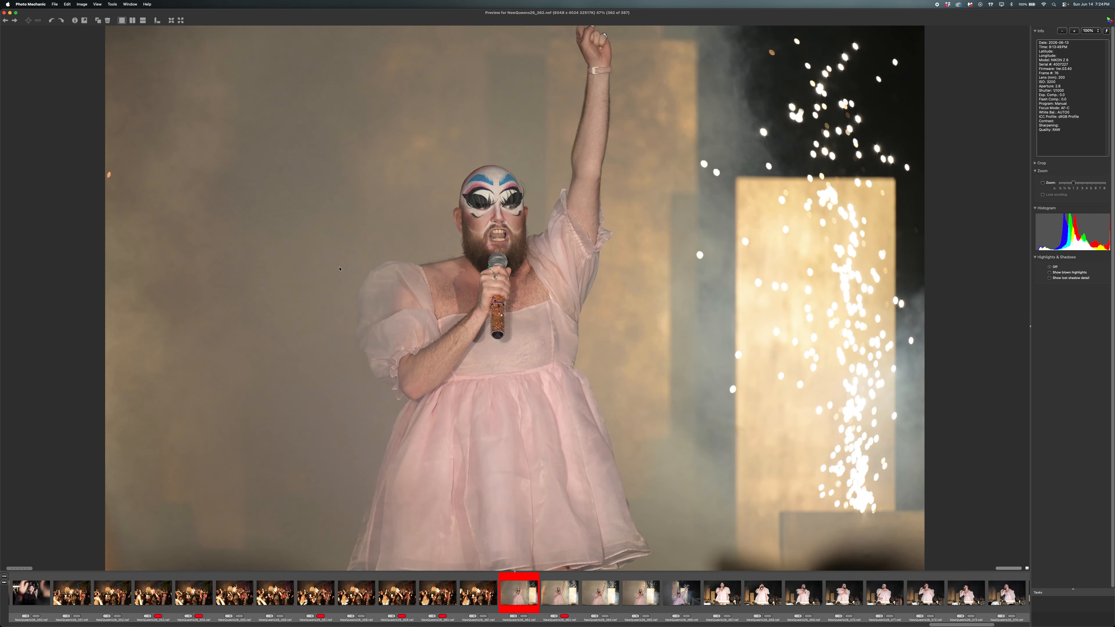
pyautogui.press('Right')
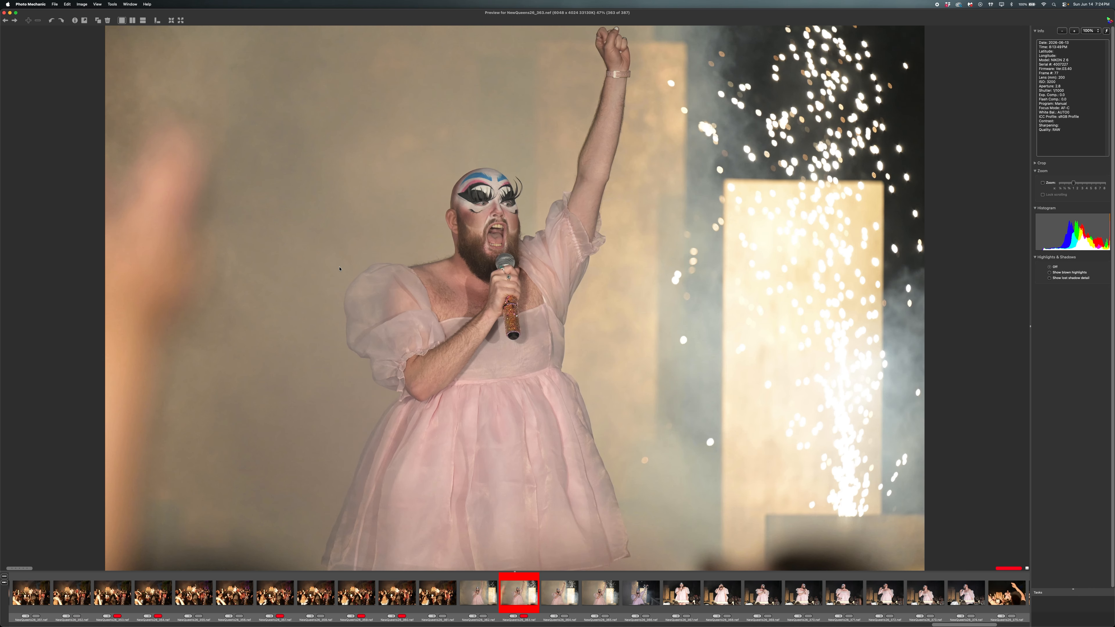
pyautogui.press('Right')
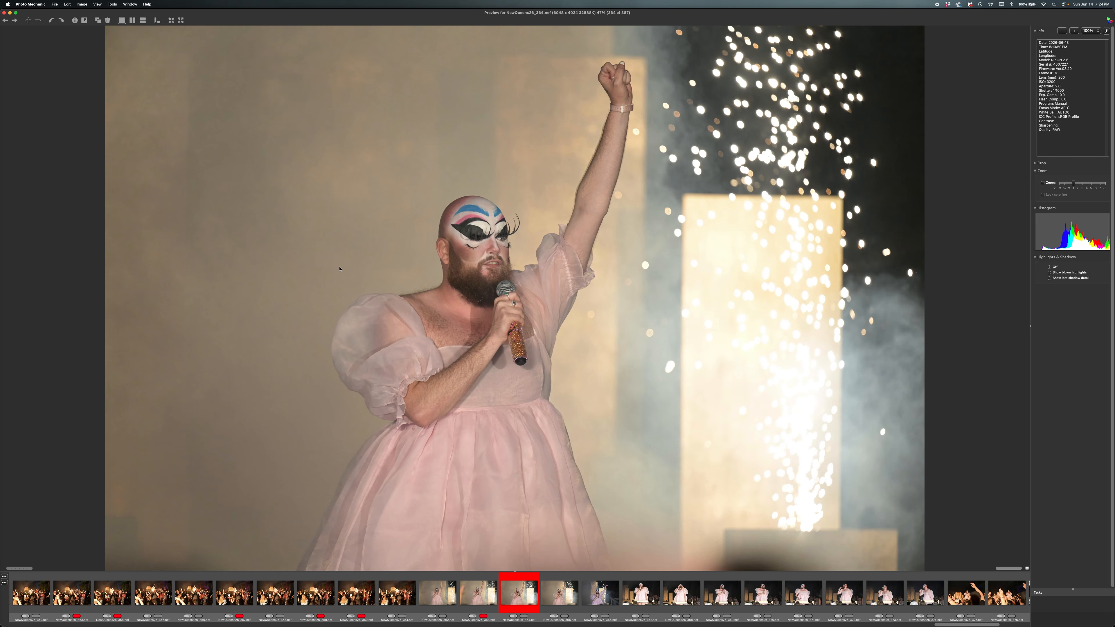
# Step: Mark photos 370 and 372 of the performer in the pink dress against the dark background with colour class 1
pyautogui.press('Right')
pyautogui.press('Right')
pyautogui.press('Right')
pyautogui.press('Right')
pyautogui.press('Right')
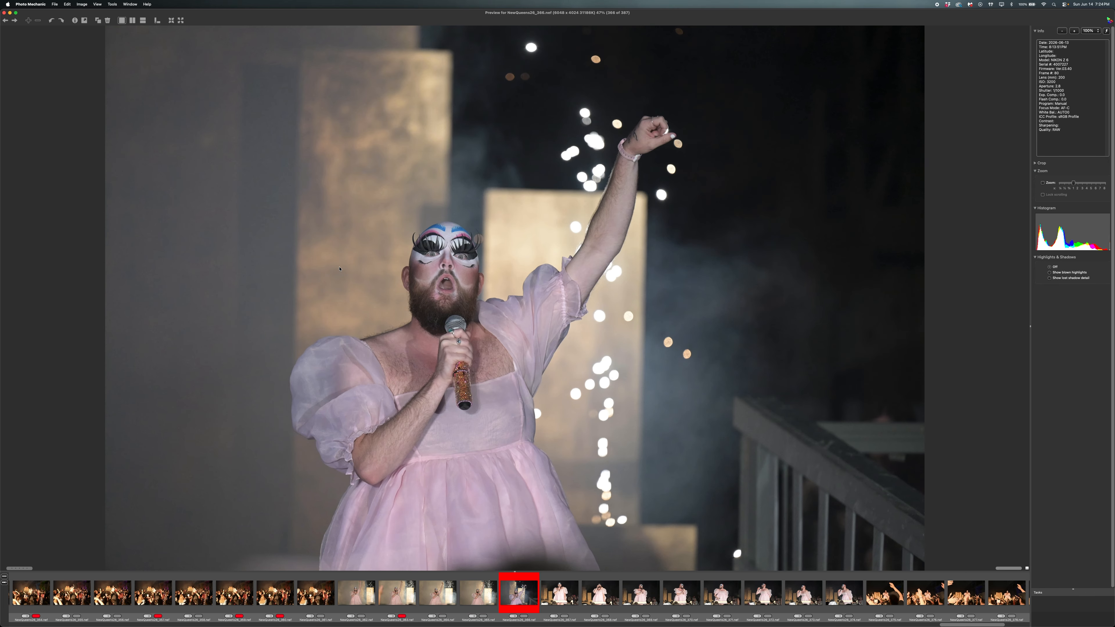
pyautogui.press('Right')
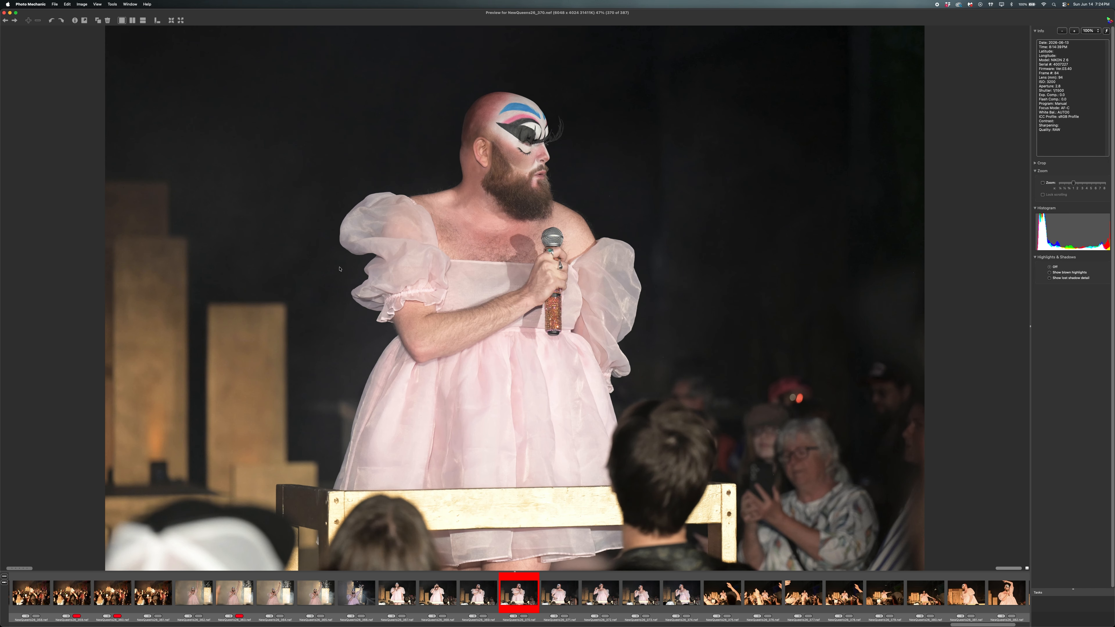
pyautogui.press('t')
pyautogui.press('Right')
pyautogui.press('Right')
pyautogui.press('t')
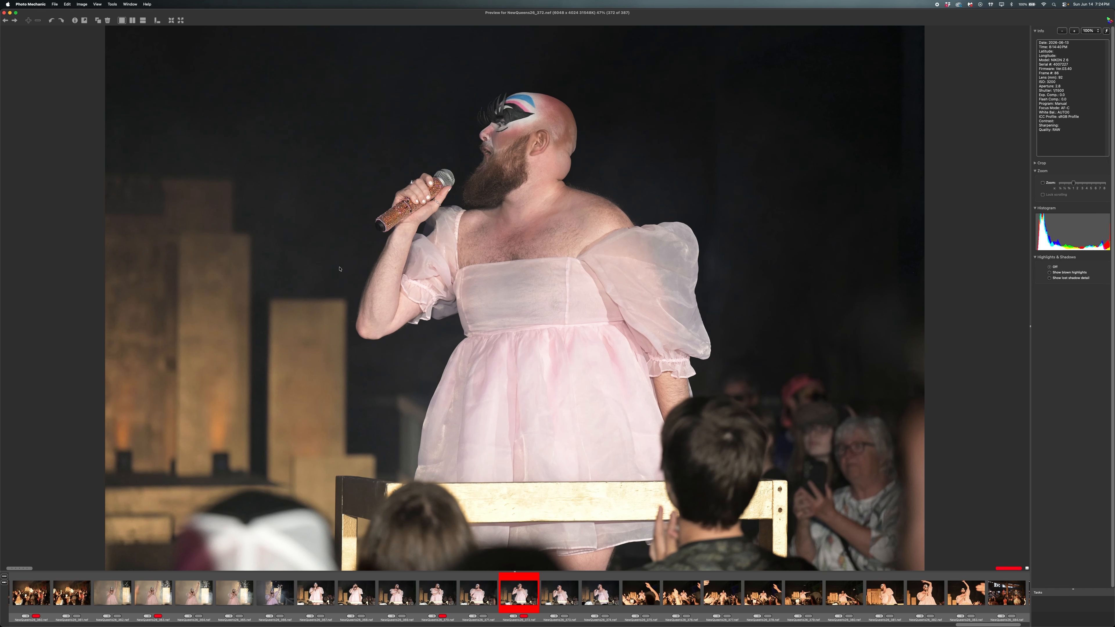
# Step: Mark photo 376, the pink-dressed performer behind the raised hands of the crowd, with colour class 1
pyautogui.press('Right')
pyautogui.press('Right')
pyautogui.press('Right')
pyautogui.press('Right')
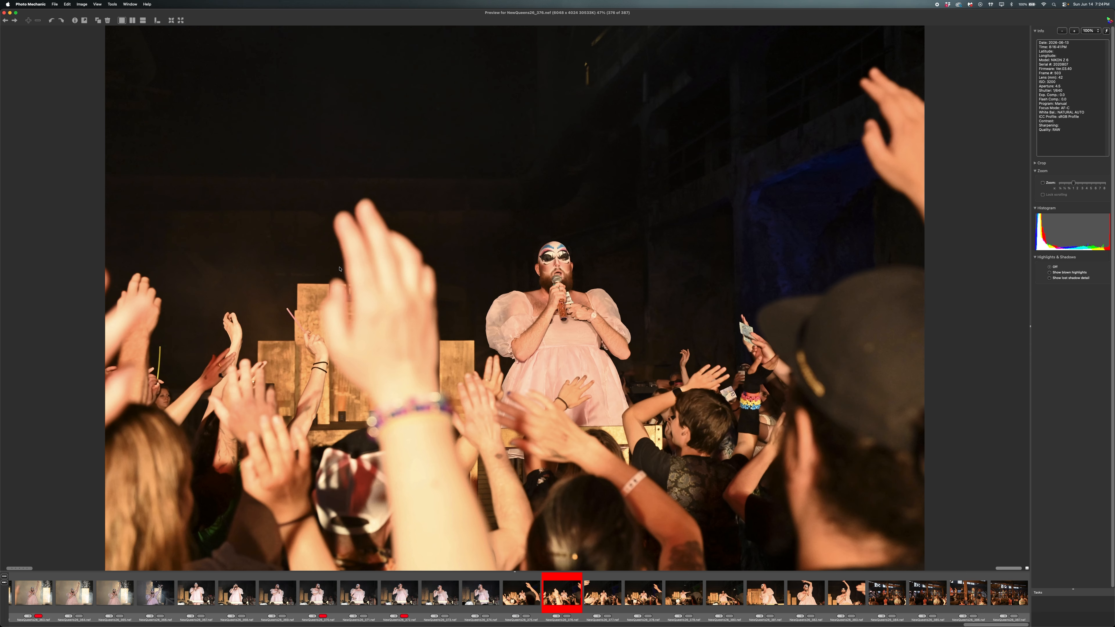
pyautogui.press('t')
pyautogui.press('Right')
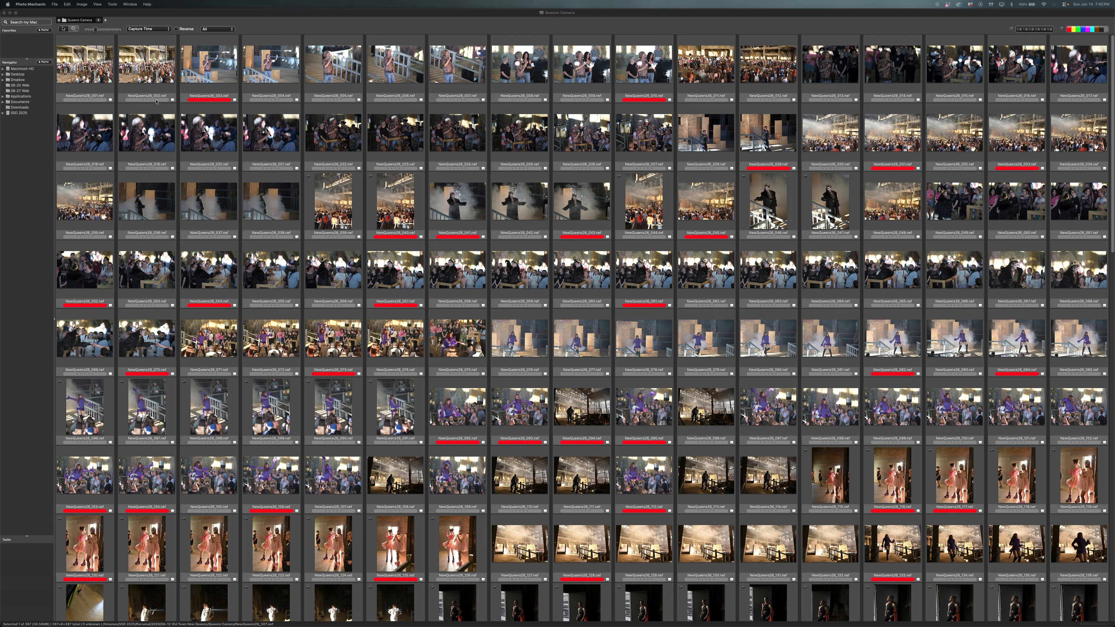
# Step: Review the marked keepers in the contact sheet and select all photos with colour class 1
pyautogui.scroll(-15, 511, 282)
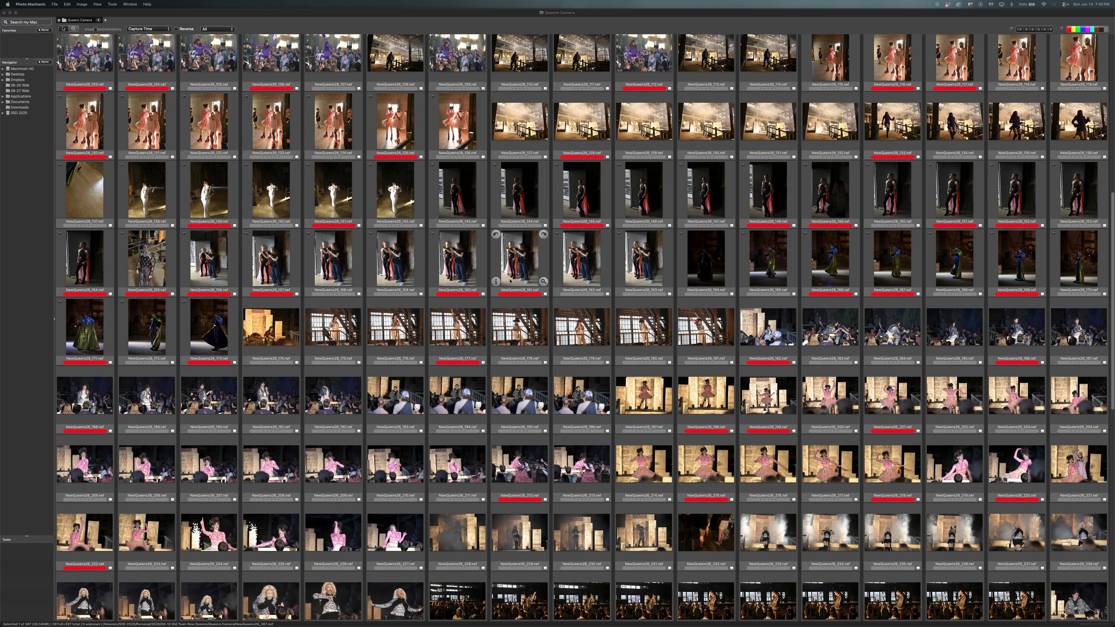
pyautogui.scroll(-5, 508, 281)
pyautogui.scroll(9, 508, 282)
pyautogui.scroll(10, 508, 281)
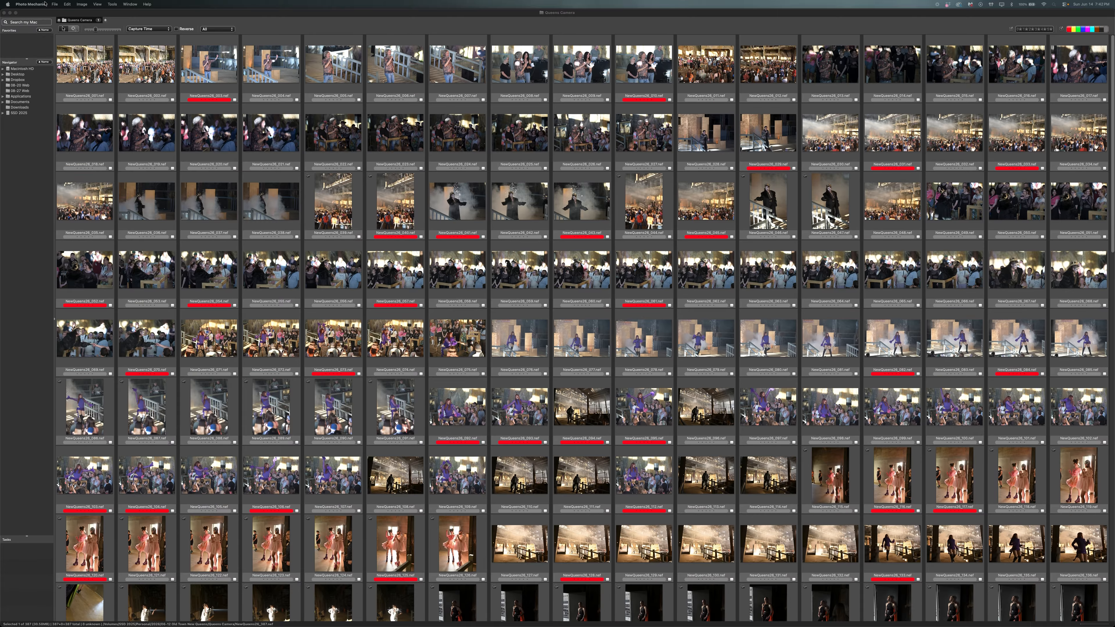
pyautogui.click(68, 5)
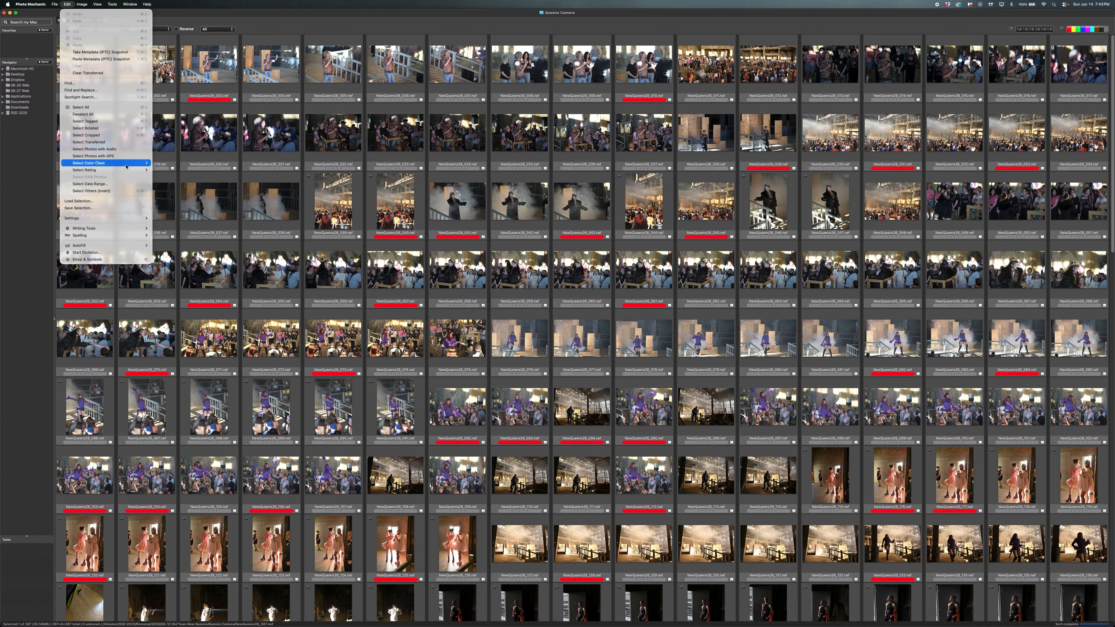
pyautogui.moveTo(140, 163)
pyautogui.click(166, 163)
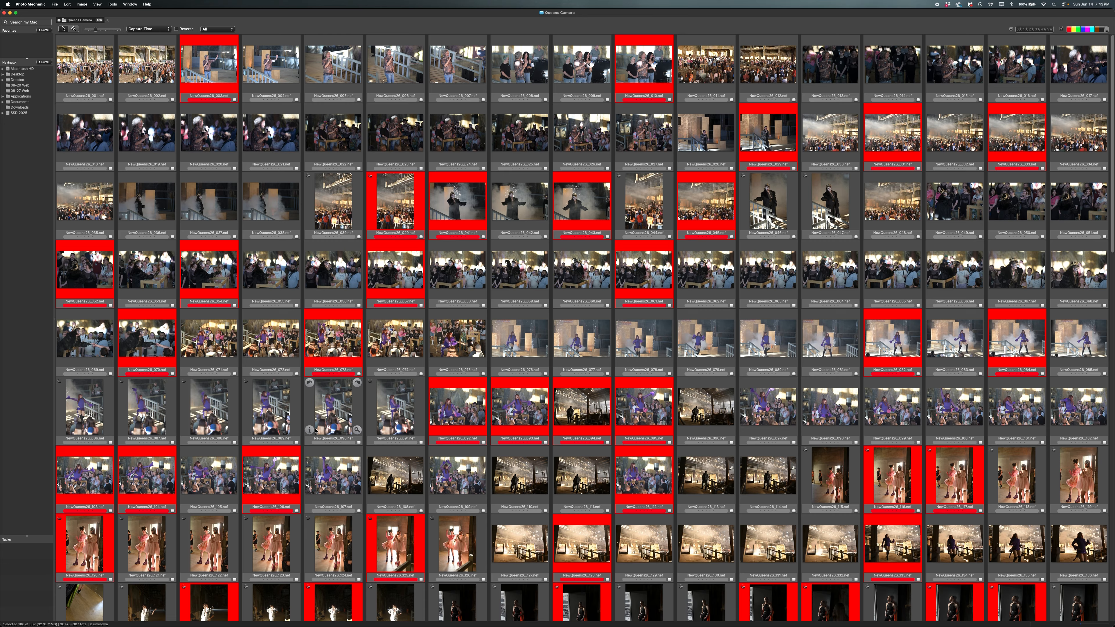
# Step: Open the copy options for the selected photos and the chooser for their destination folder
pyautogui.click(53, 4)
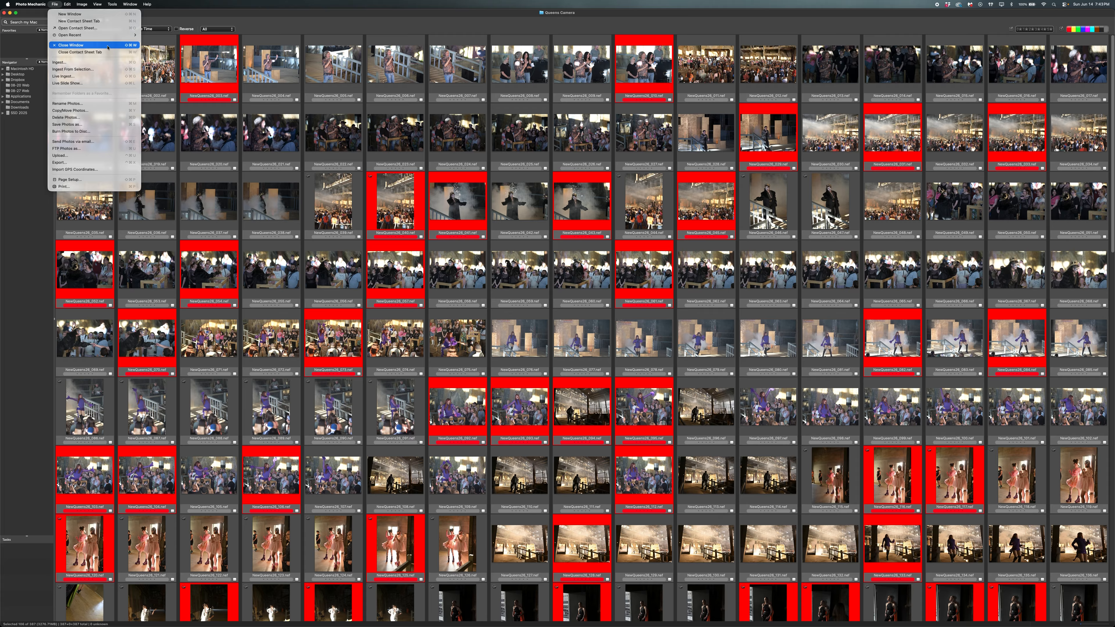
pyautogui.moveTo(77, 6)
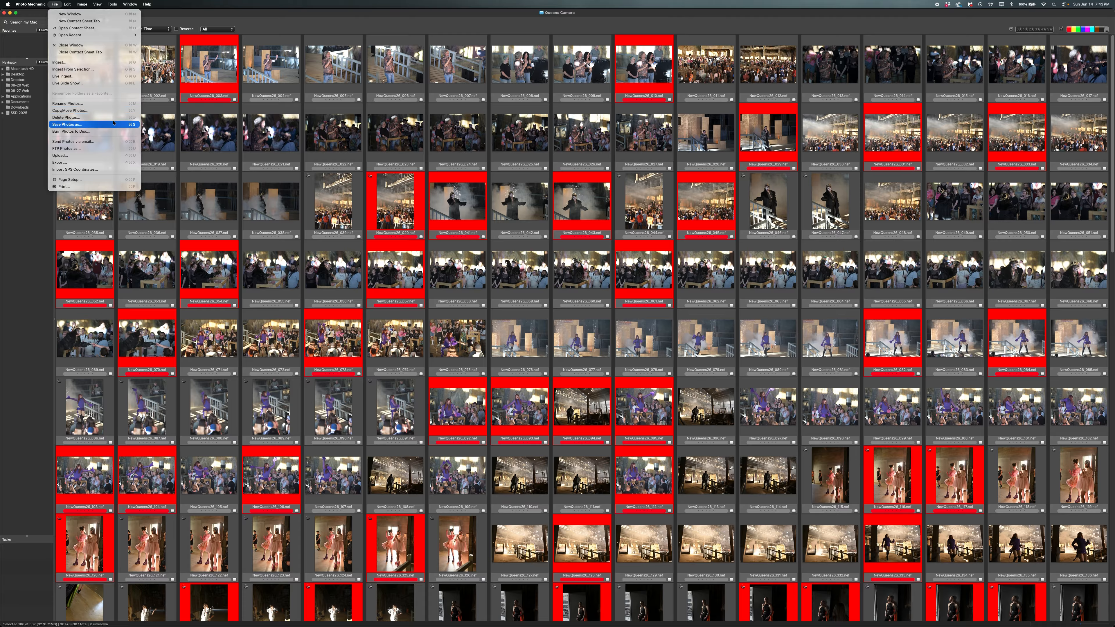
pyautogui.click(115, 110)
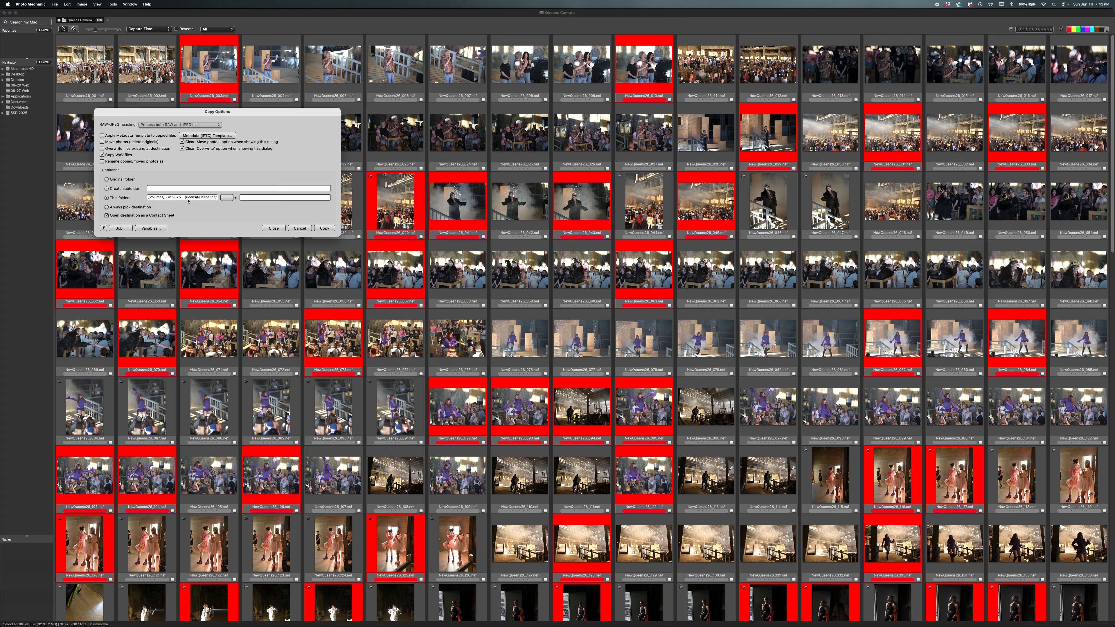
pyautogui.click(226, 198)
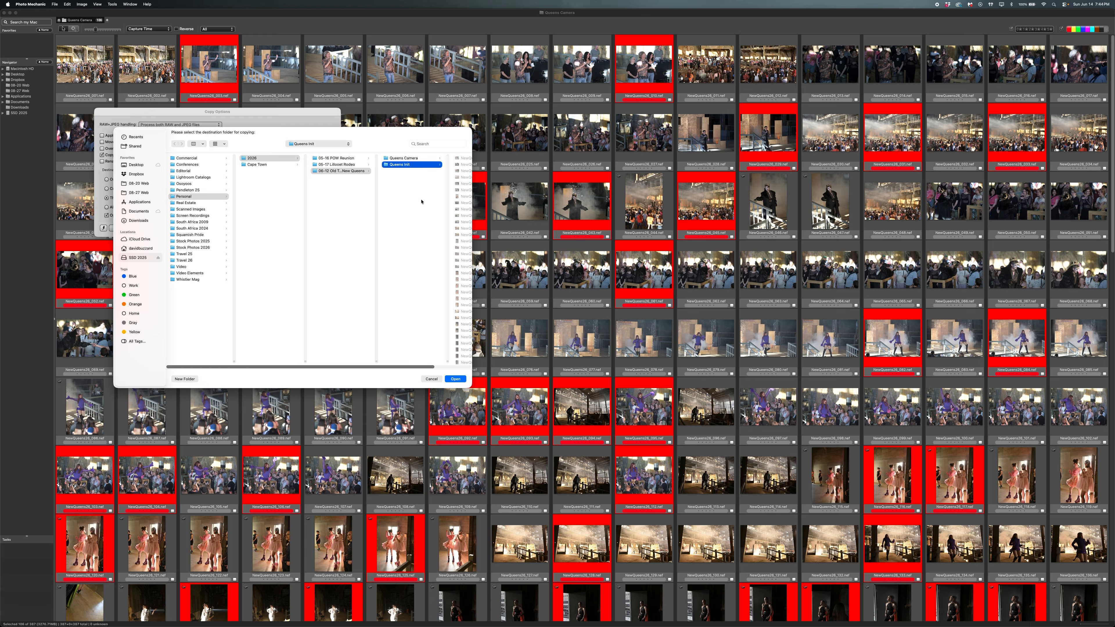
# Step: Create the folder Queens Init 2 inside the Old Town New Queens folder and copy the selected photos into it
pyautogui.press('Left')
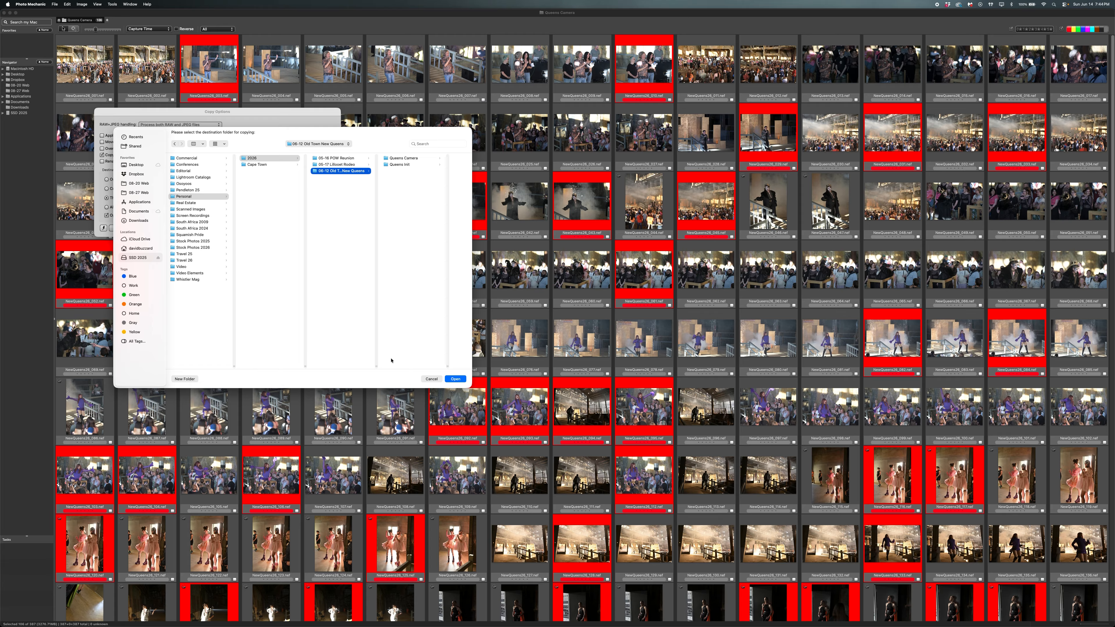
pyautogui.press('super+shift+n')
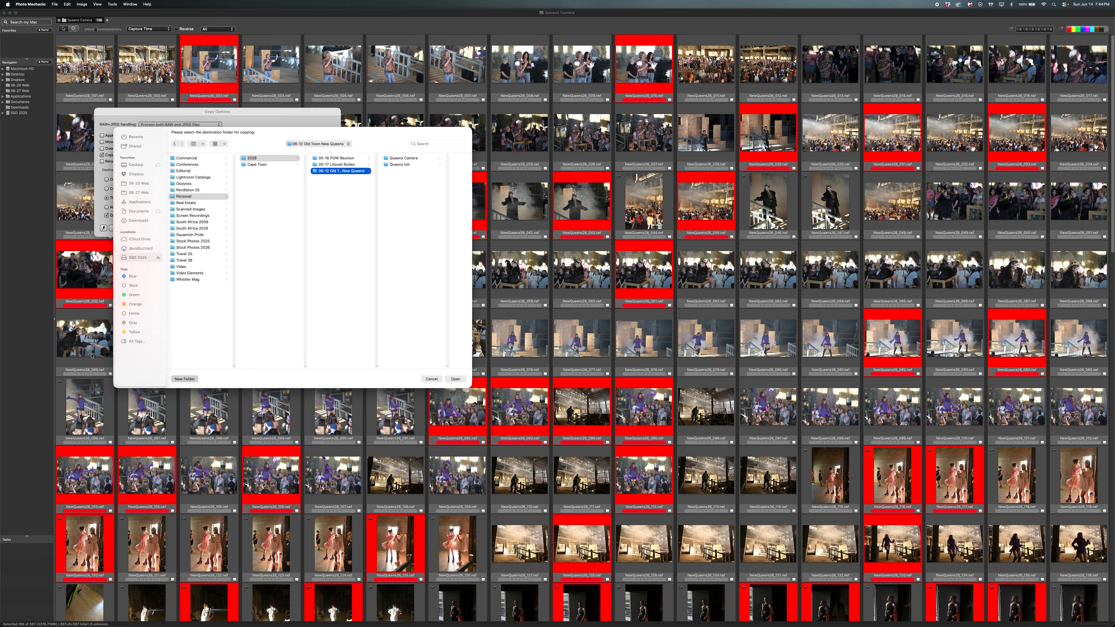
pyautogui.write('Queens')
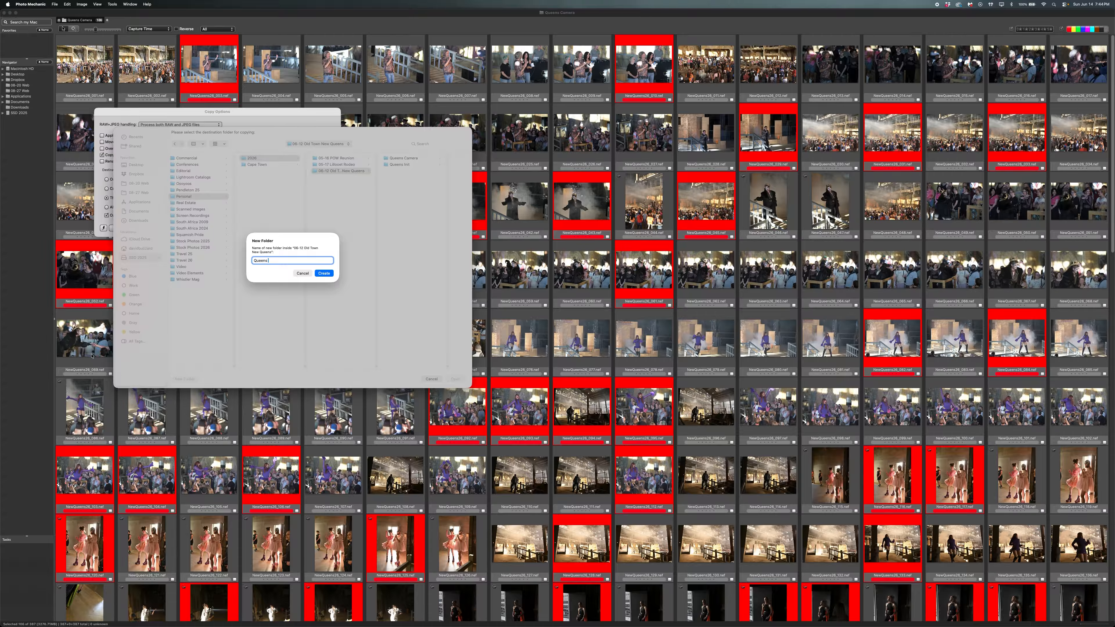
pyautogui.write('Init')
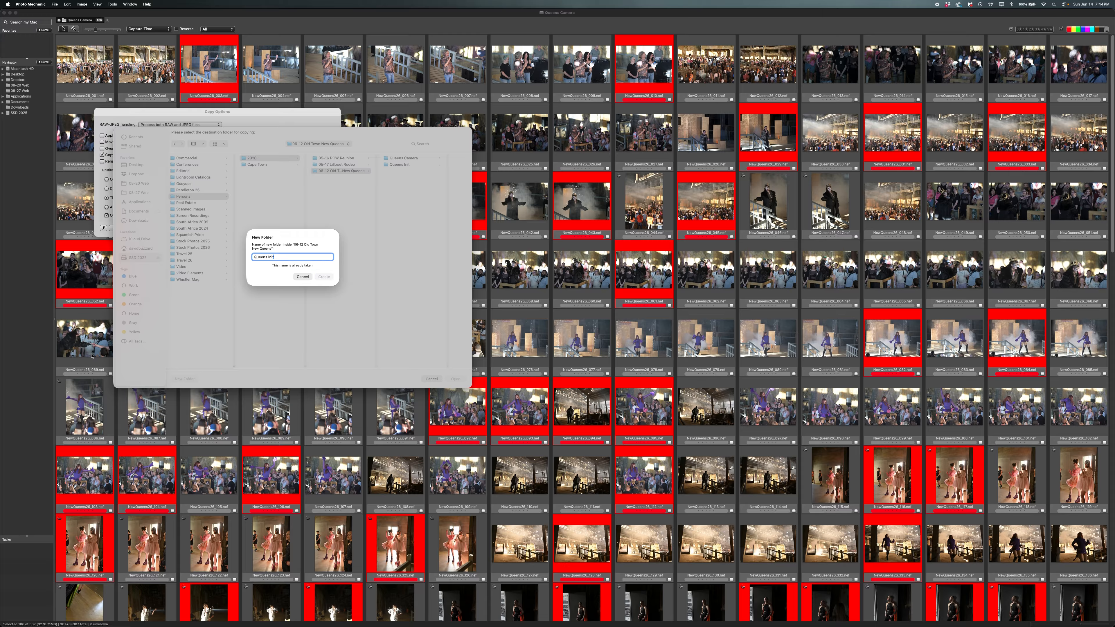
pyautogui.write(' 2')
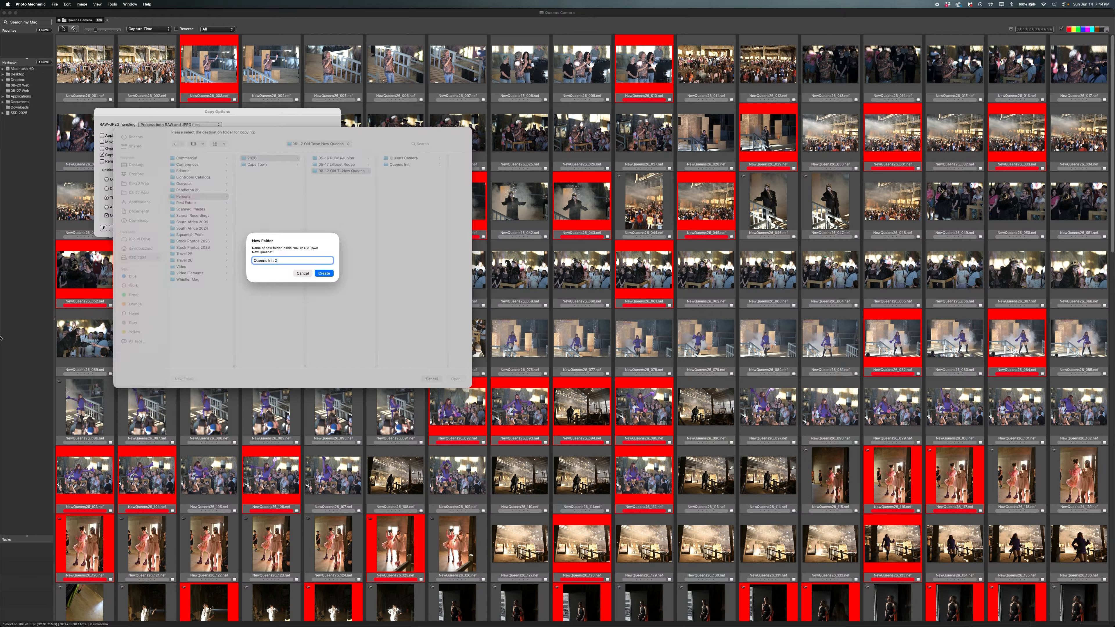
pyautogui.press('Return')
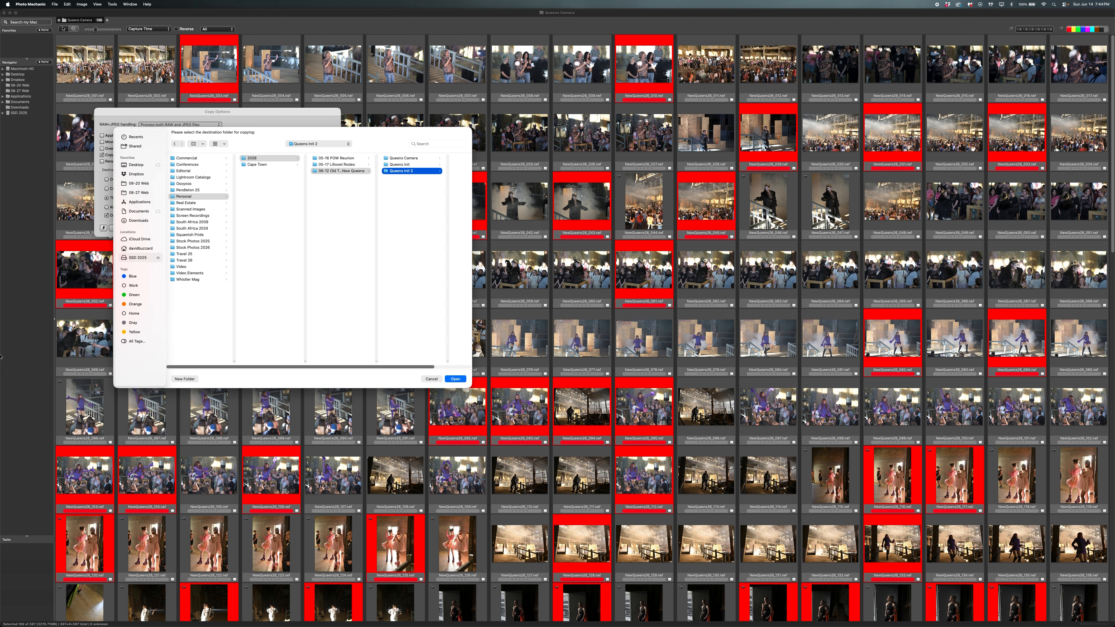
pyautogui.press('Return')
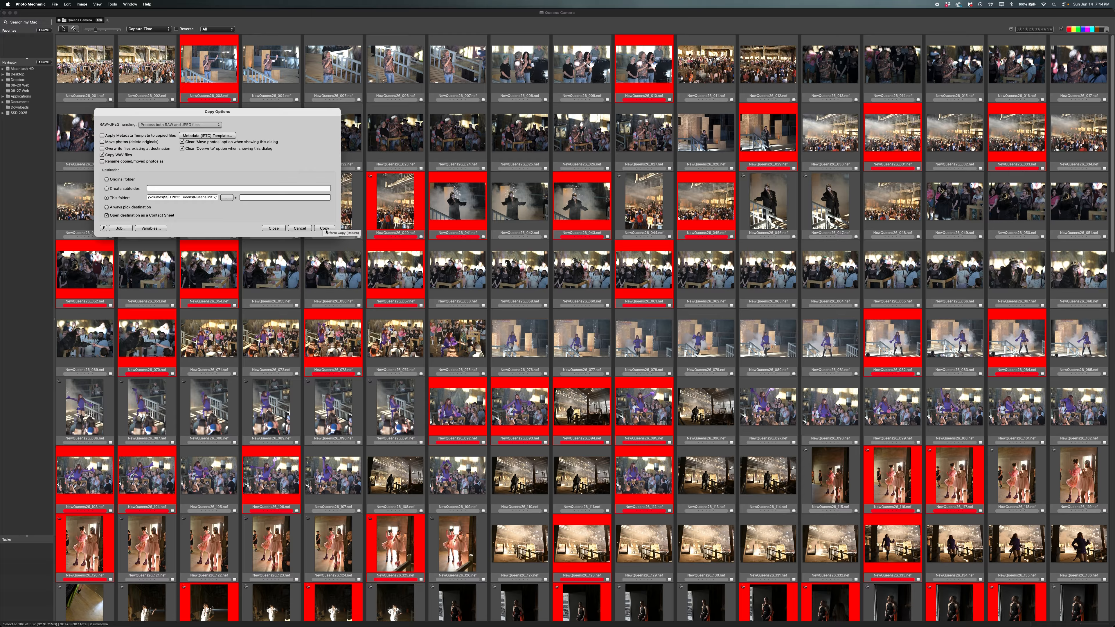
pyautogui.click(327, 229)
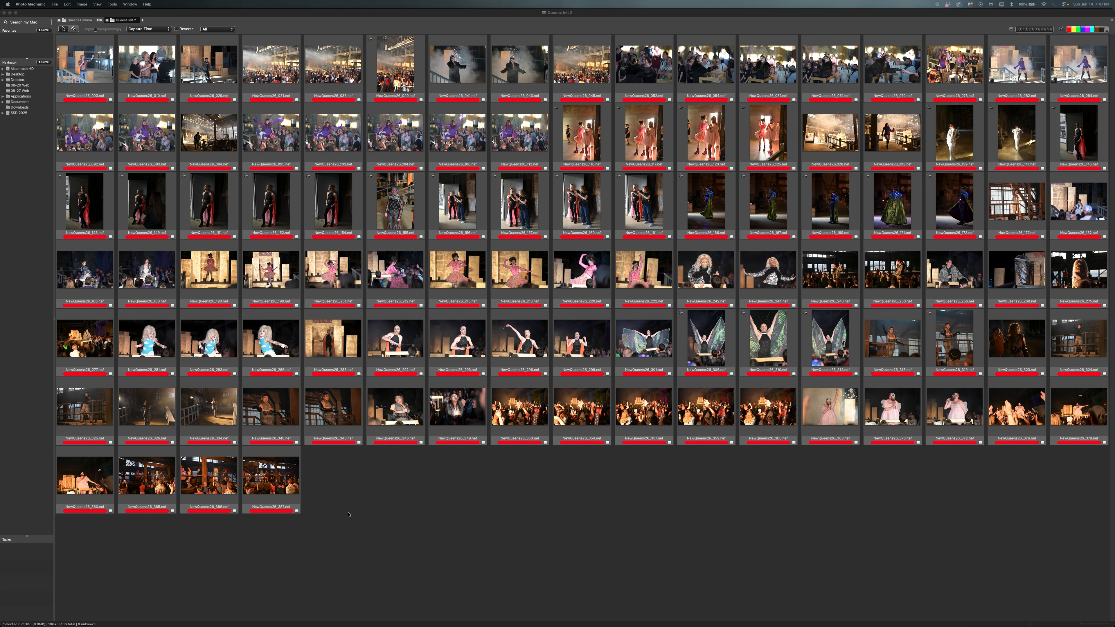
pyautogui.click(282, 18)
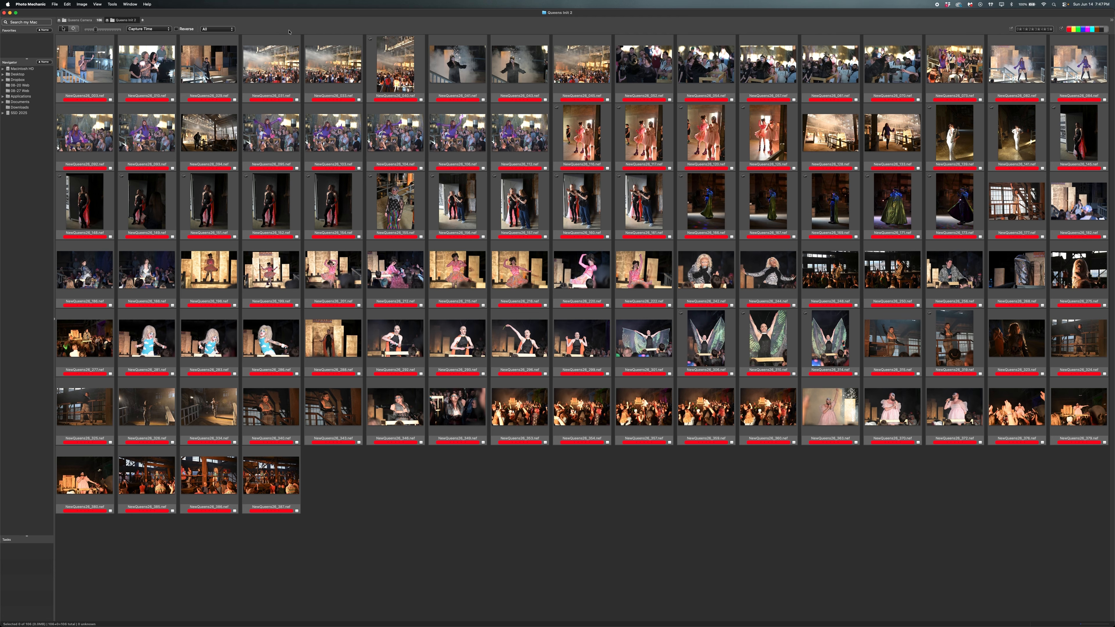
# Step: Clear the colour class of all photos in the Queens Init 2 contact sheet and deselect them
pyautogui.press('super+a')
pyautogui.press('super+i')
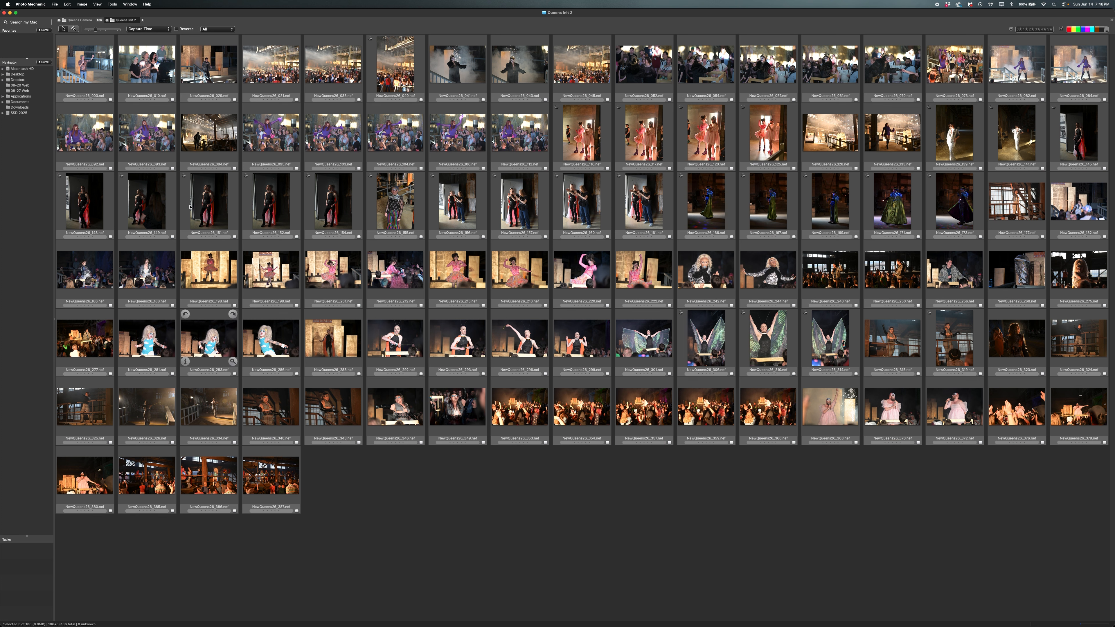
# Step: Preview the photos one by one from the start and mark the first, third, fourth and sixth with colour class 1
pyautogui.click(109, 88)
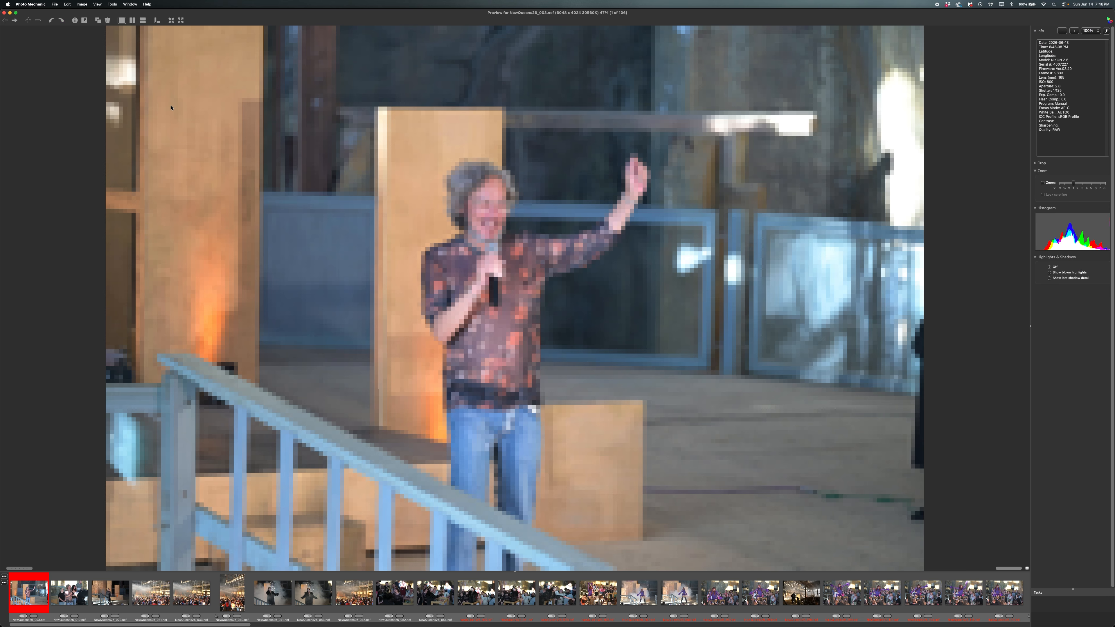
pyautogui.press('Right')
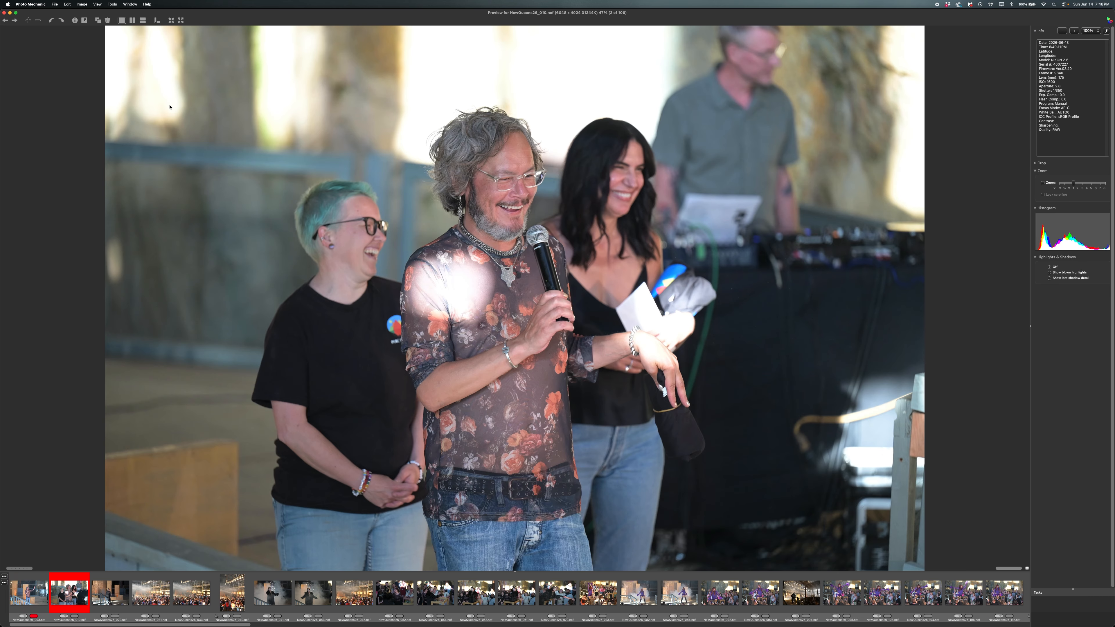
pyautogui.press('Right')
pyautogui.press('1')
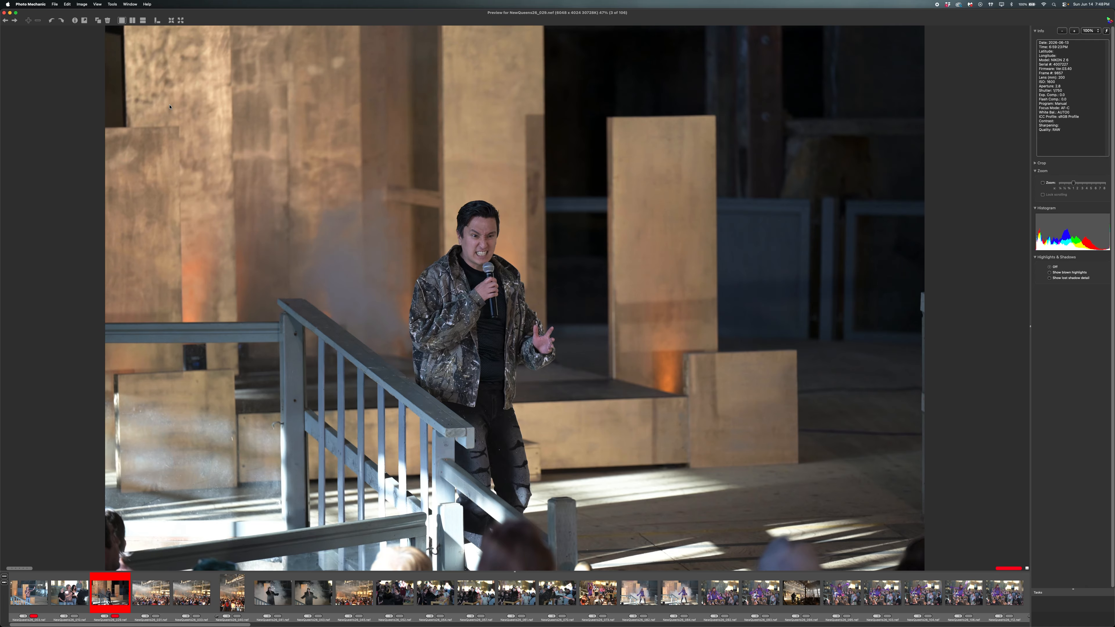
pyautogui.press('Right')
pyautogui.press('1')
pyautogui.press('Right')
pyautogui.press('Right')
pyautogui.press('1')
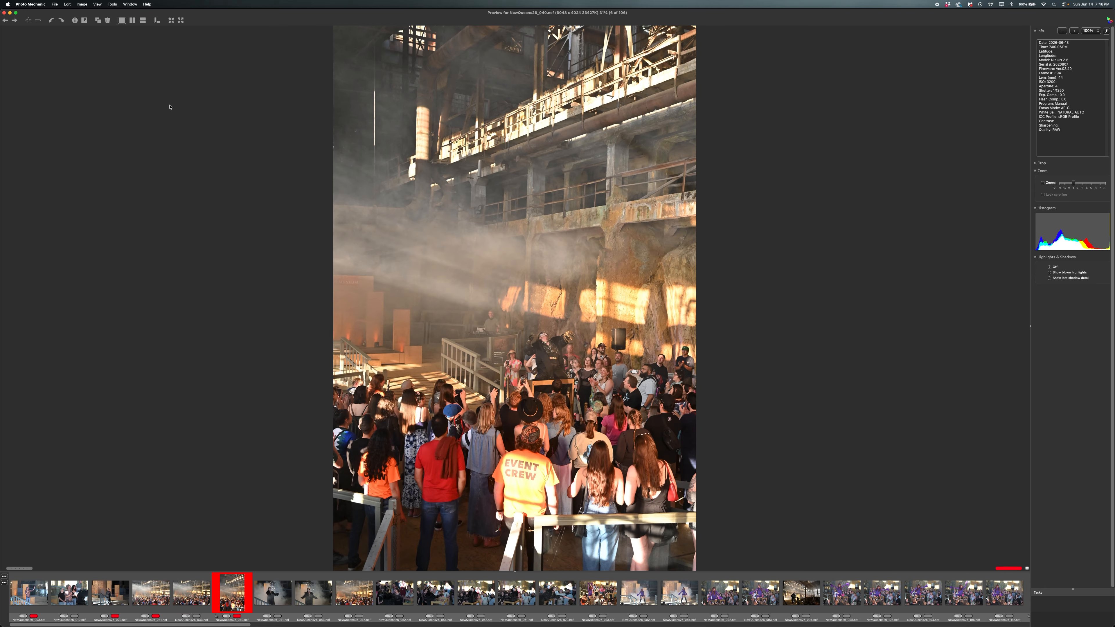
# Step: Compare the two shots of the crowned performer in the smoke and mark the eighth photo with colour class 1
pyautogui.press('Right')
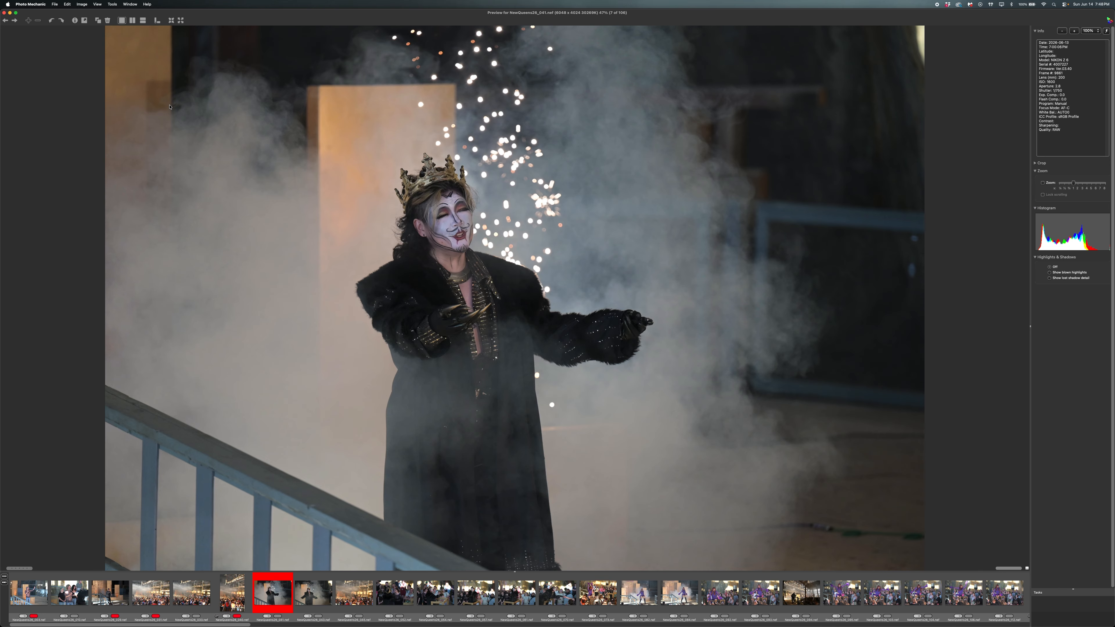
pyautogui.press('Right')
pyautogui.press('1')
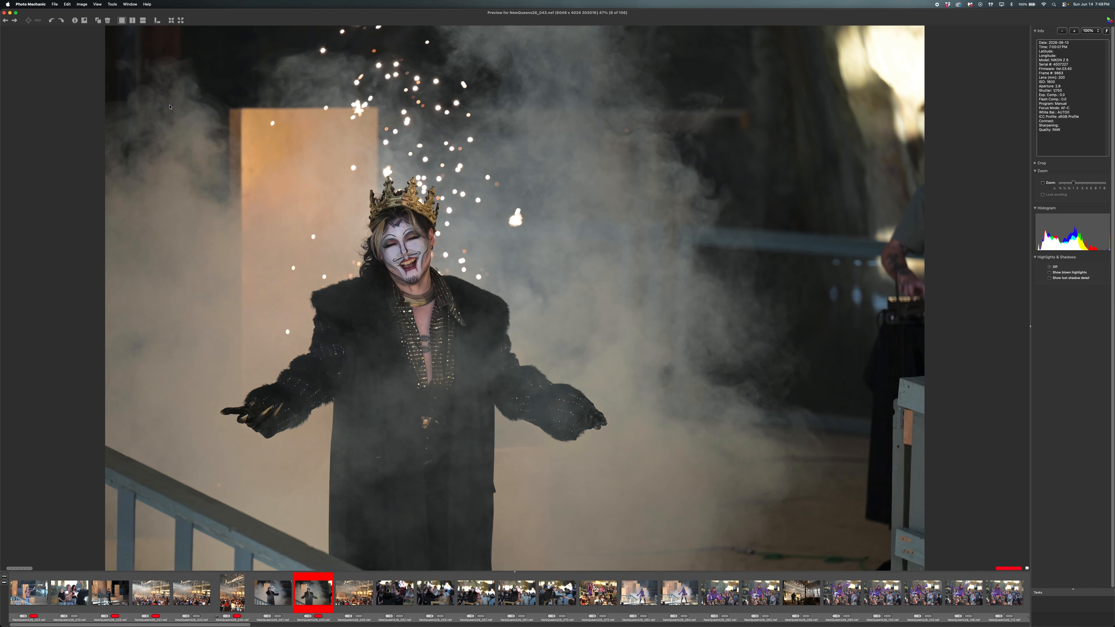
pyautogui.press('Left')
pyautogui.press('Right')
# Step: Check the ninth photo, the smoky crowd scene, at full size and mark it and the tenth photo with colour class 1
pyautogui.press('Right')
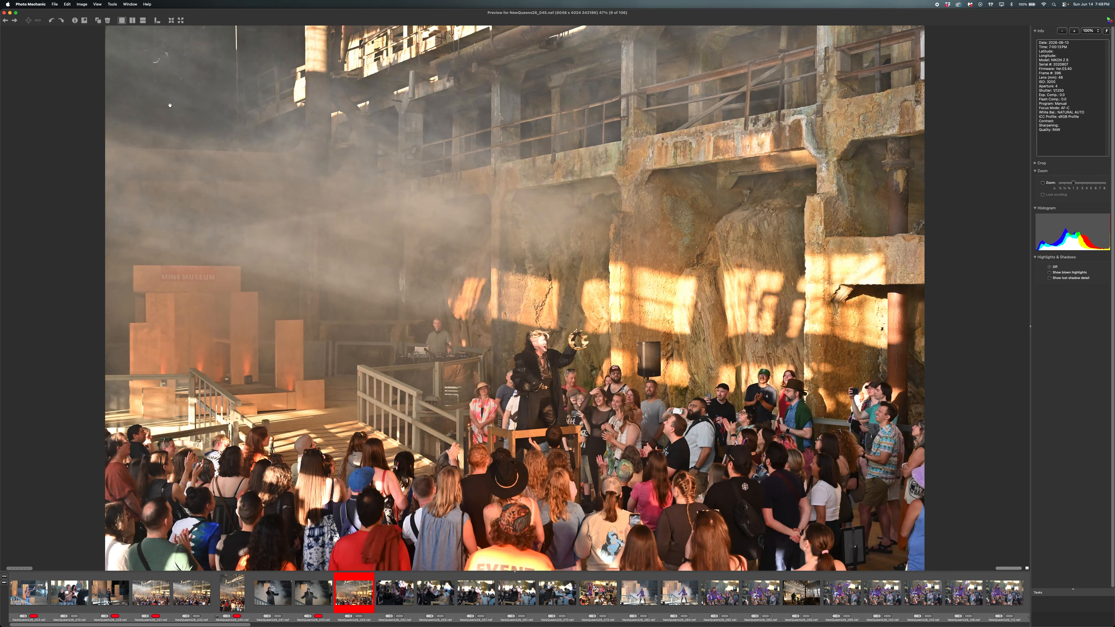
pyautogui.press('z')
pyautogui.press('z')
pyautogui.press('1')
pyautogui.press('Right')
pyautogui.press('1')
# Step: Compare the remaining shots of the crowned performer among the audience and mark photos 13 and 14 with colour class 1
pyautogui.press('Right')
pyautogui.press('Right')
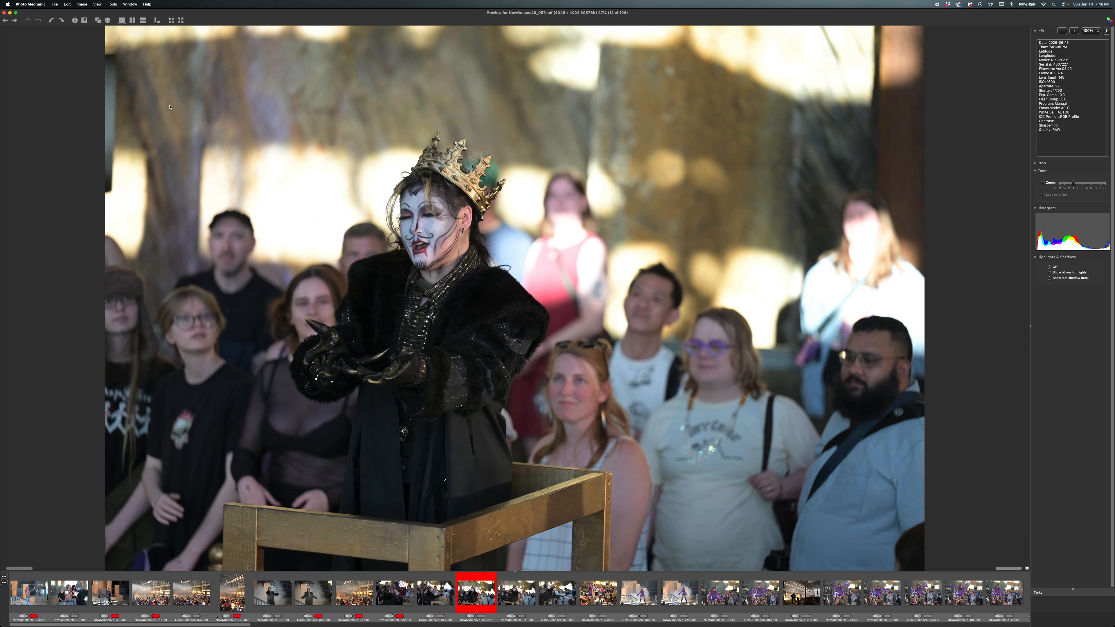
pyautogui.press('Right')
pyautogui.press('Right')
pyautogui.press('Left')
pyautogui.press('1')
pyautogui.press('Right')
pyautogui.press('1')
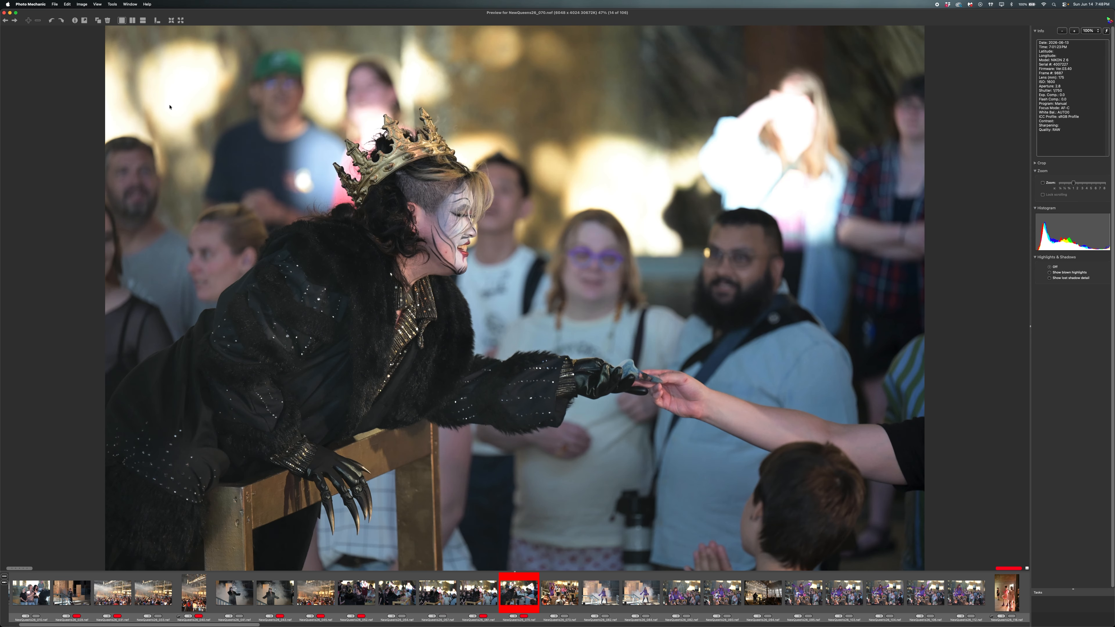
# Step: Continue through the photos up to the pink-dressed pair by the doorway, marking the keepers, including photo 29, with colour class 1
pyautogui.press('Right')
pyautogui.press('Right')
pyautogui.press('Right')
pyautogui.press('Right')
pyautogui.press('Right')
pyautogui.press('Right')
pyautogui.press('Right')
pyautogui.press('Right')
pyautogui.press('Right')
pyautogui.press('Right')
pyautogui.press('Right')
pyautogui.press('Right')
pyautogui.press('Right')
pyautogui.press('Right')
pyautogui.press('Right')
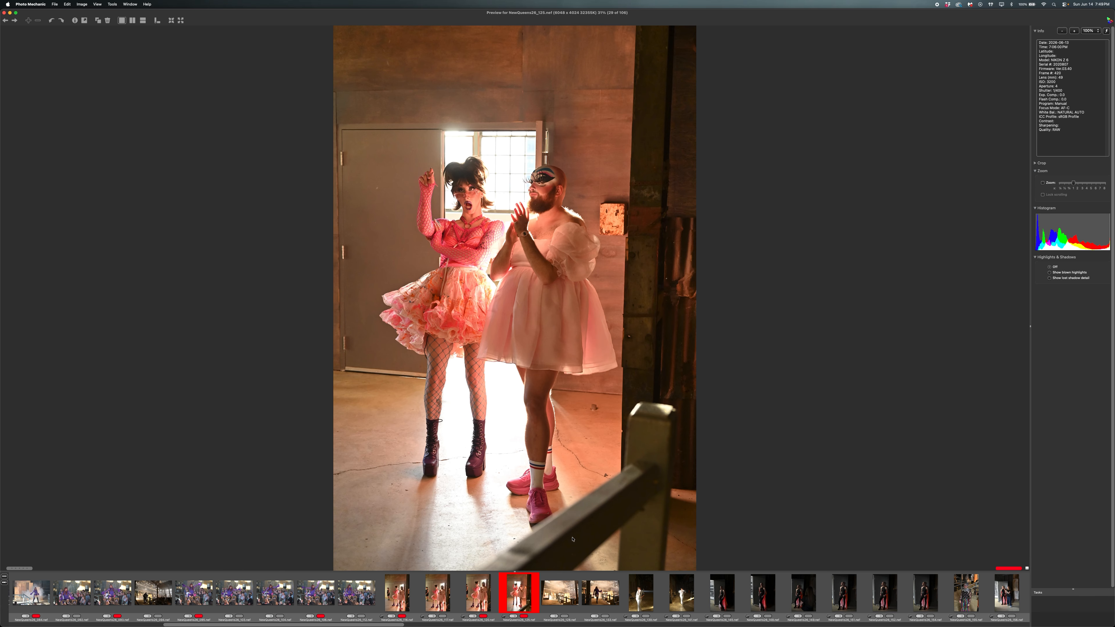
# Step: Compare photo 28 of the pink-dressed pair with its neighbour and clear its colour class
pyautogui.press('Left')
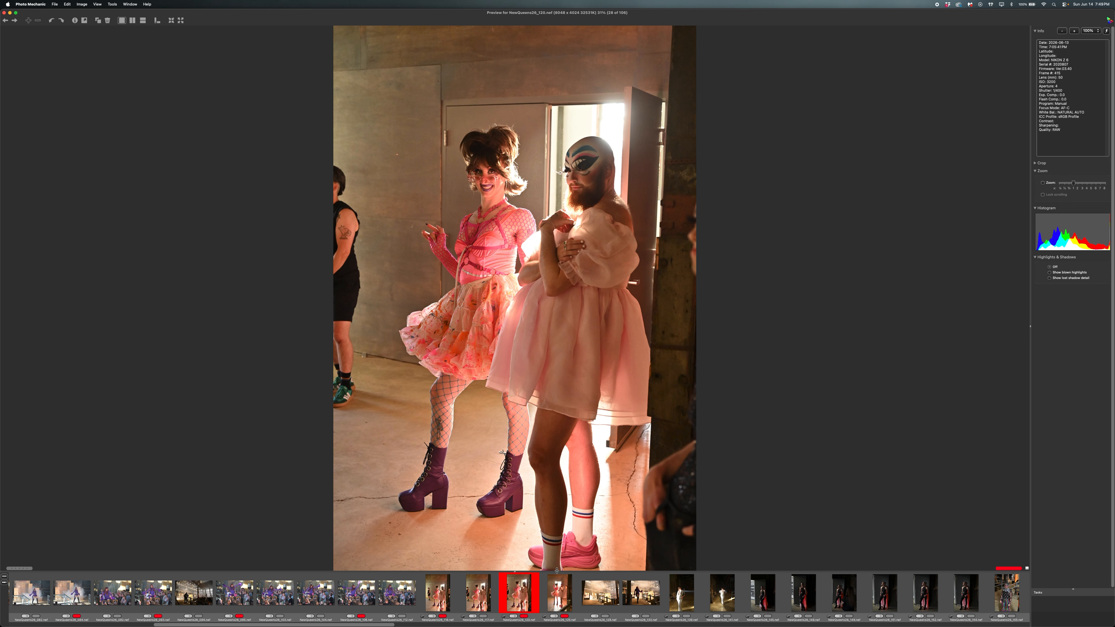
pyautogui.press('0')
pyautogui.press('Right')
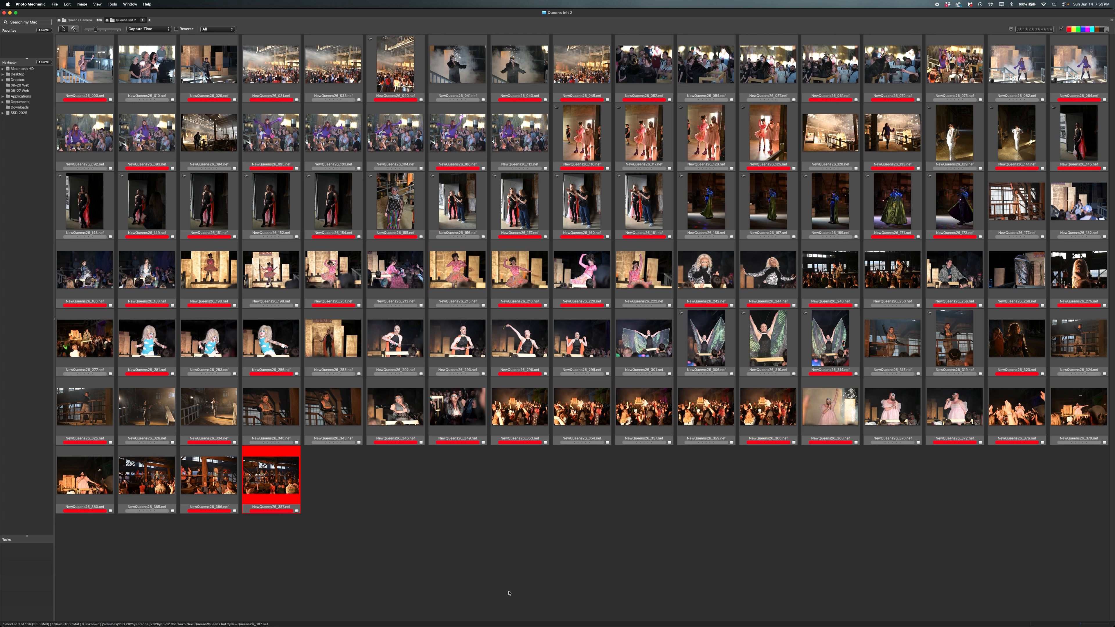
# Step: Deselect the last photo in the contact sheet and select all photos with colour class 1
pyautogui.click(508, 593)
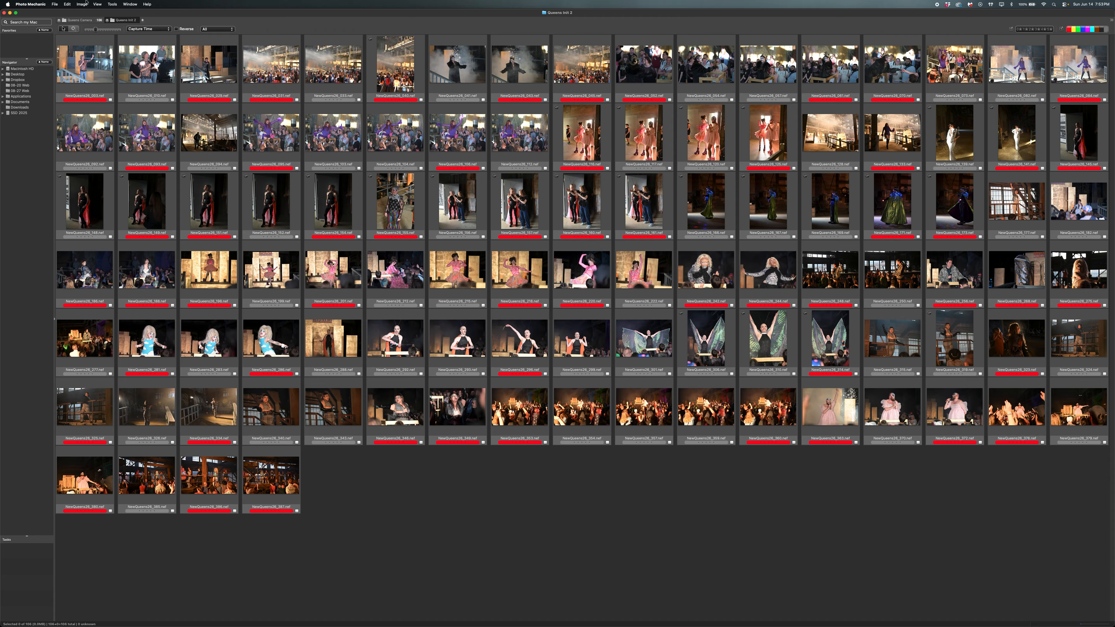
pyautogui.click(68, 4)
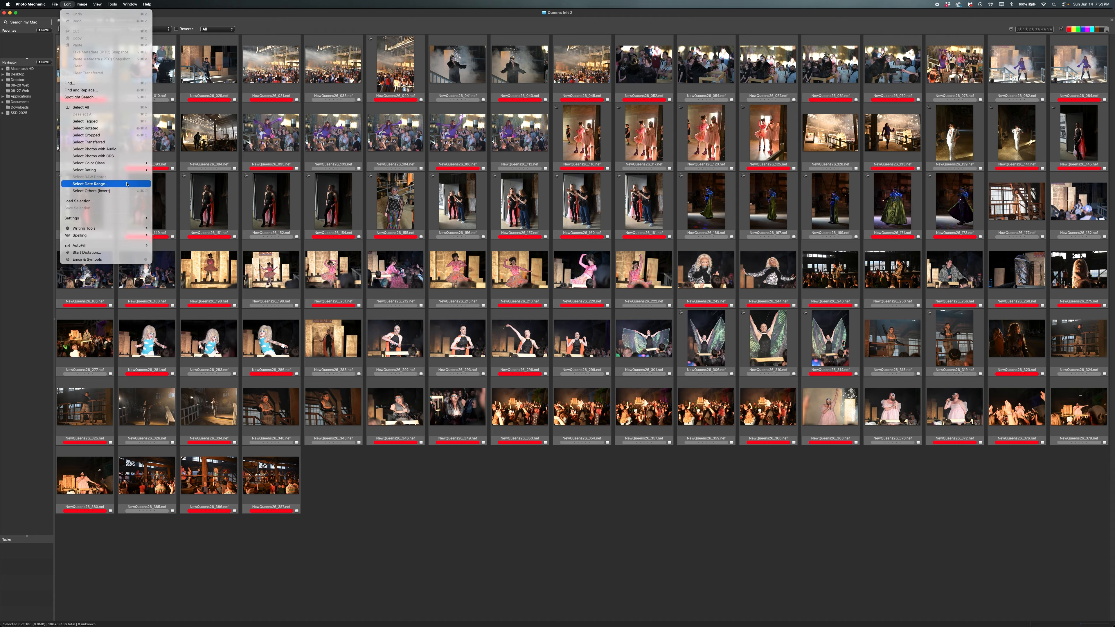
pyautogui.moveTo(132, 163)
pyautogui.click(179, 165)
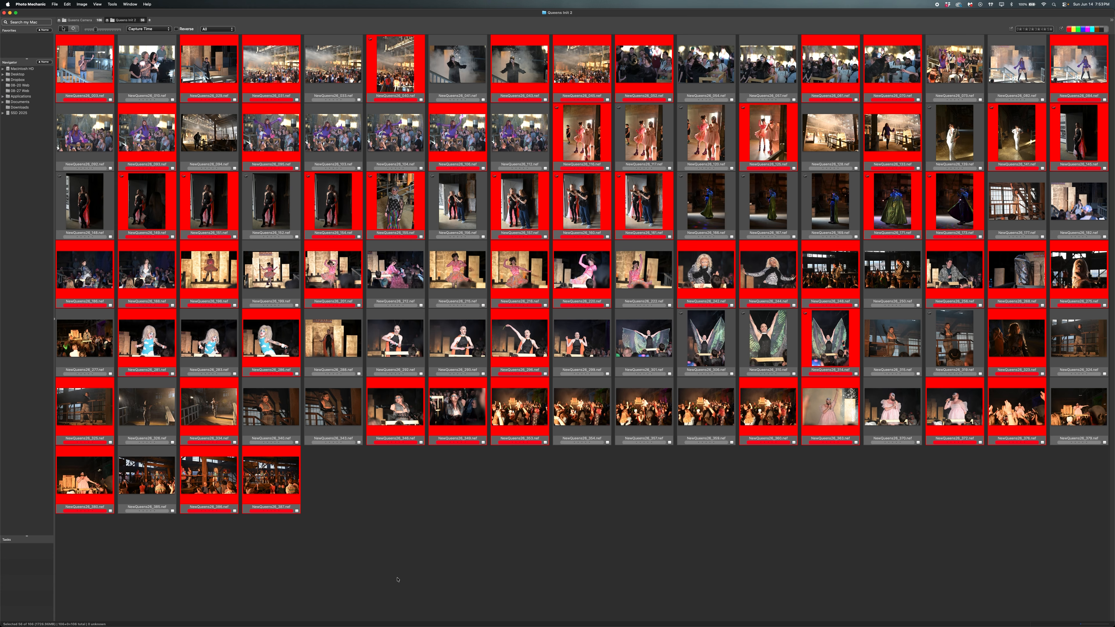
# Step: Open the copy options and create the folder Queen NEF's inside the Old Town New Queens folder as the destination
pyautogui.press('super+y')
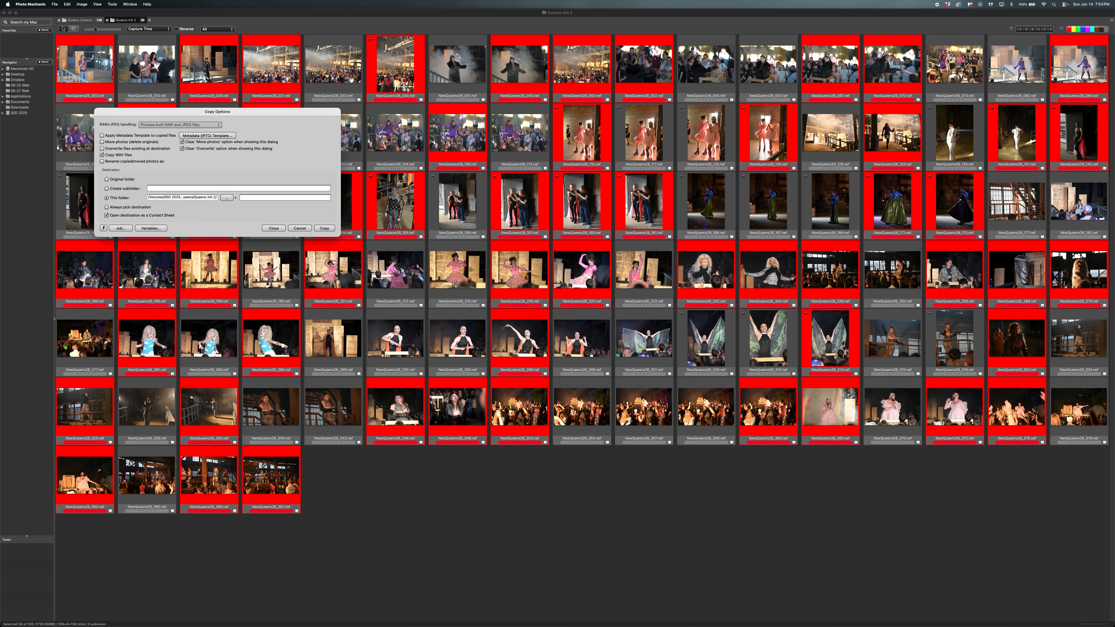
pyautogui.click(227, 198)
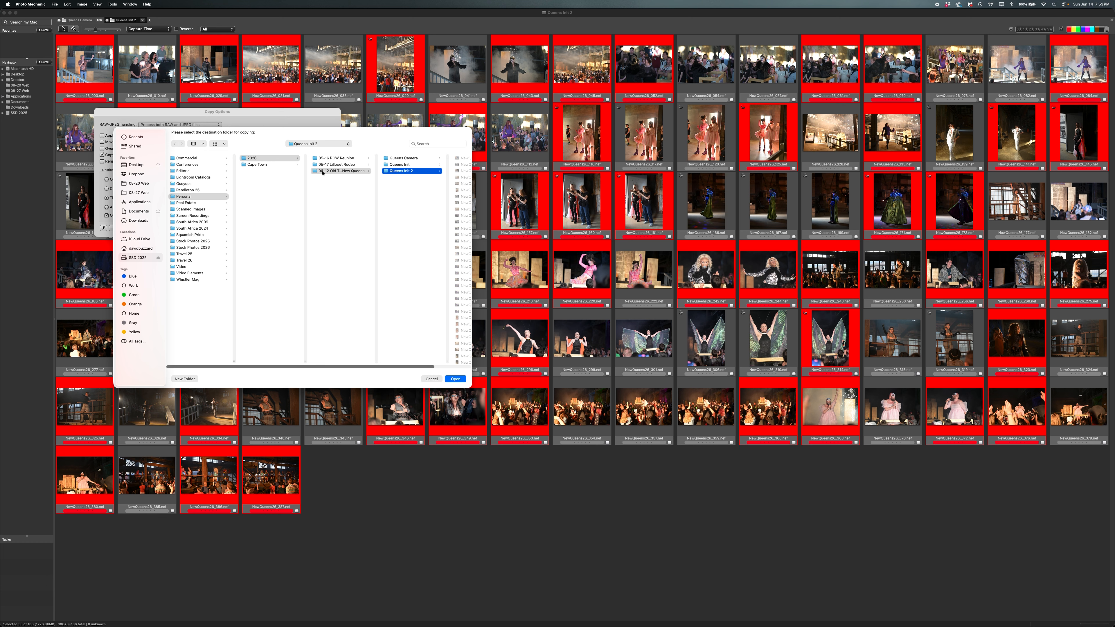
pyautogui.click(323, 172)
pyautogui.press('shift+super+n')
pyautogui.press('shift+super+n')
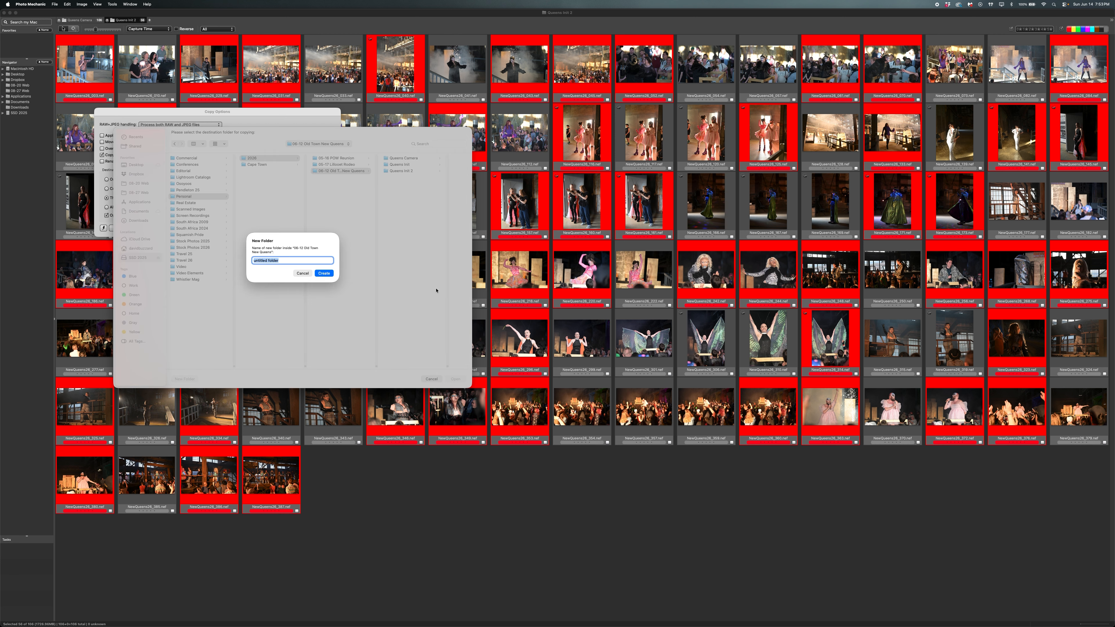
pyautogui.write("Queen NEF's")
pyautogui.press('Return')
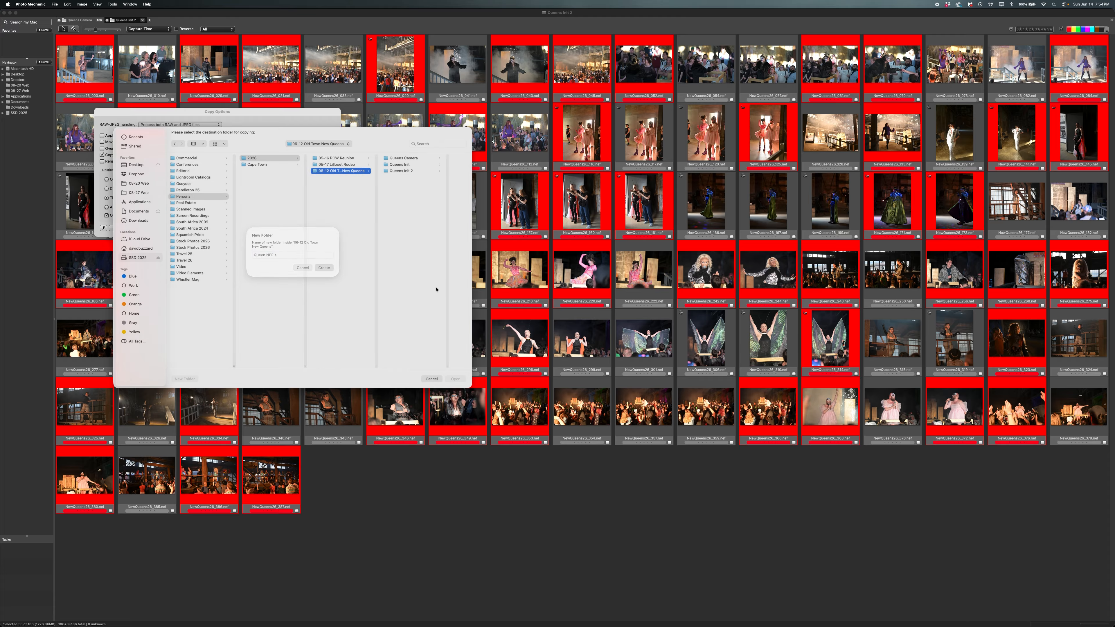
pyautogui.press('Return')
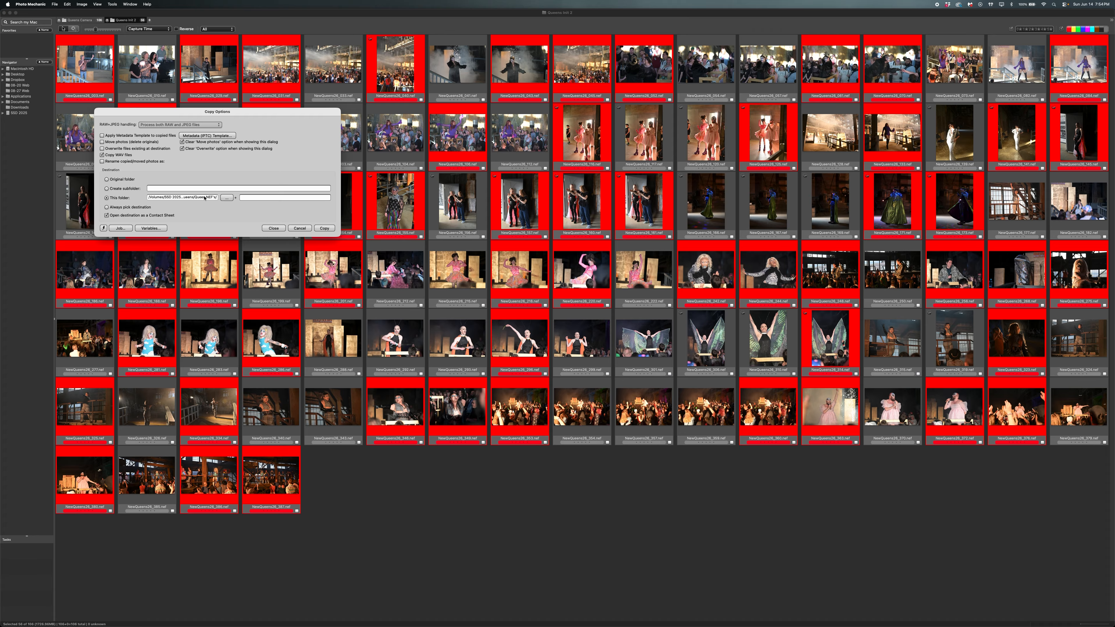
# Step: Verify Queen NEF's as the destination folder and copy the selected photos into it
pyautogui.click(226, 198)
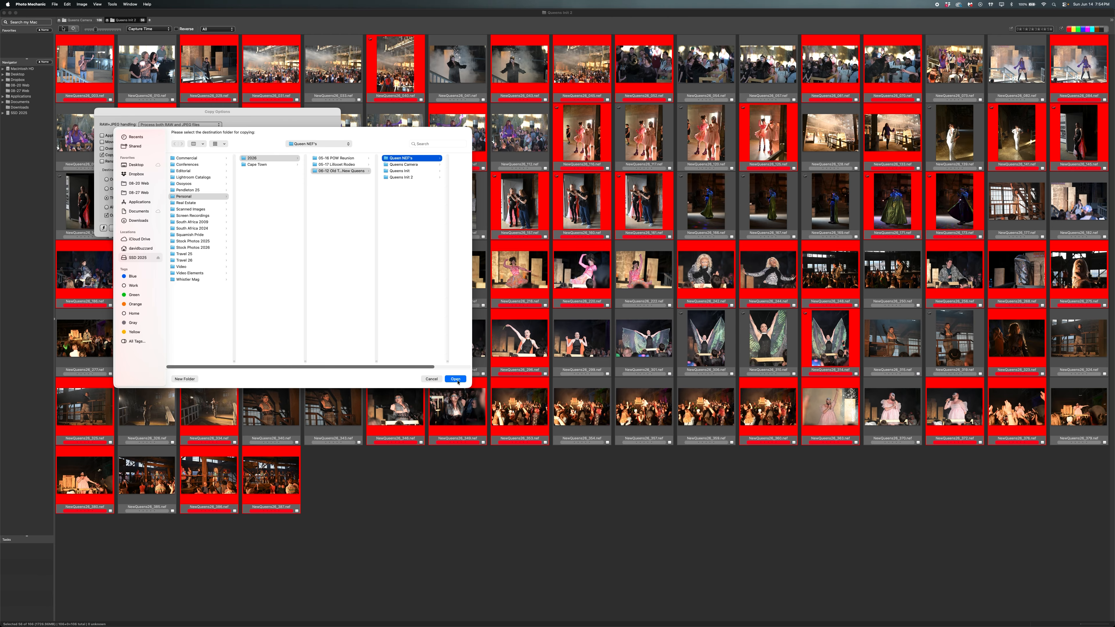
pyautogui.click(455, 379)
pyautogui.click(326, 229)
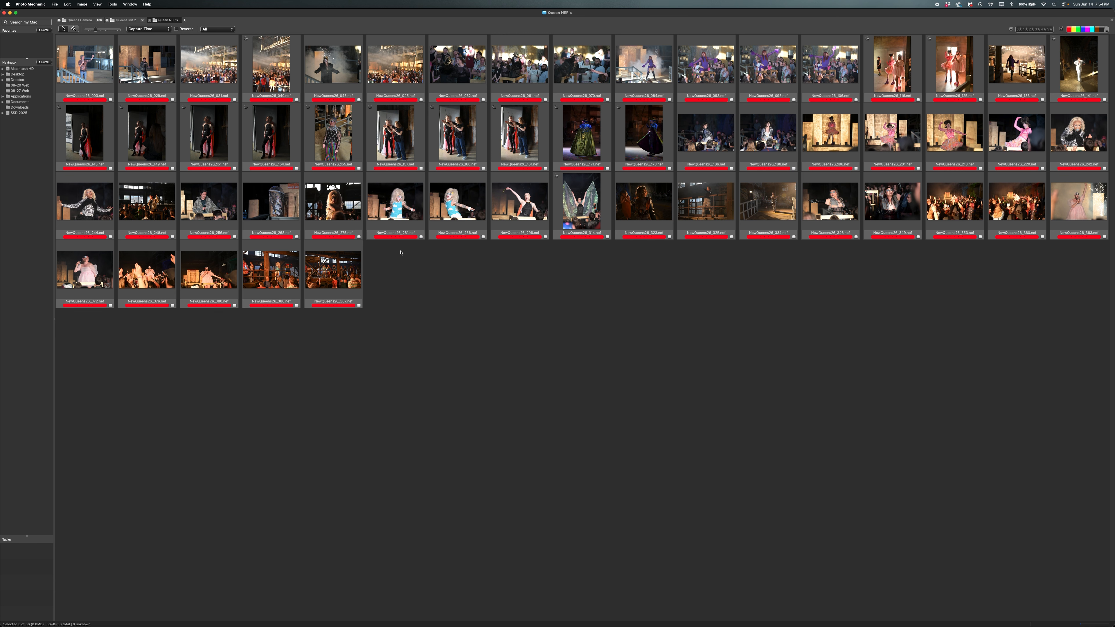
# Step: Clear the colour class of all photos in the Queen NEF's contact sheet and deselect them
pyautogui.press('super+a')
pyautogui.press('0')
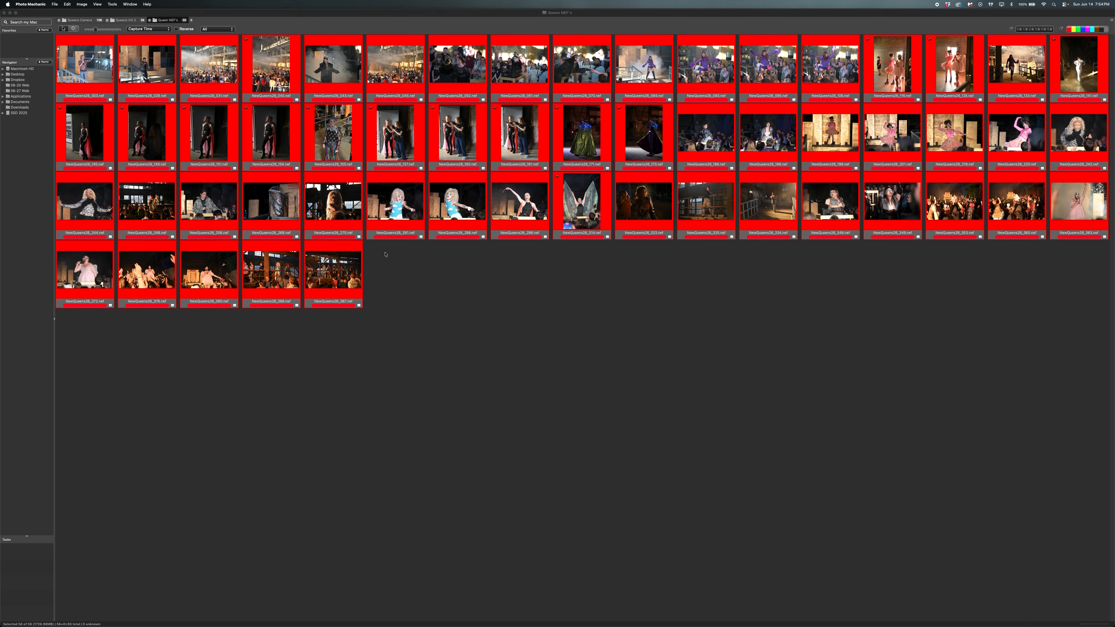
pyautogui.press('super+d')
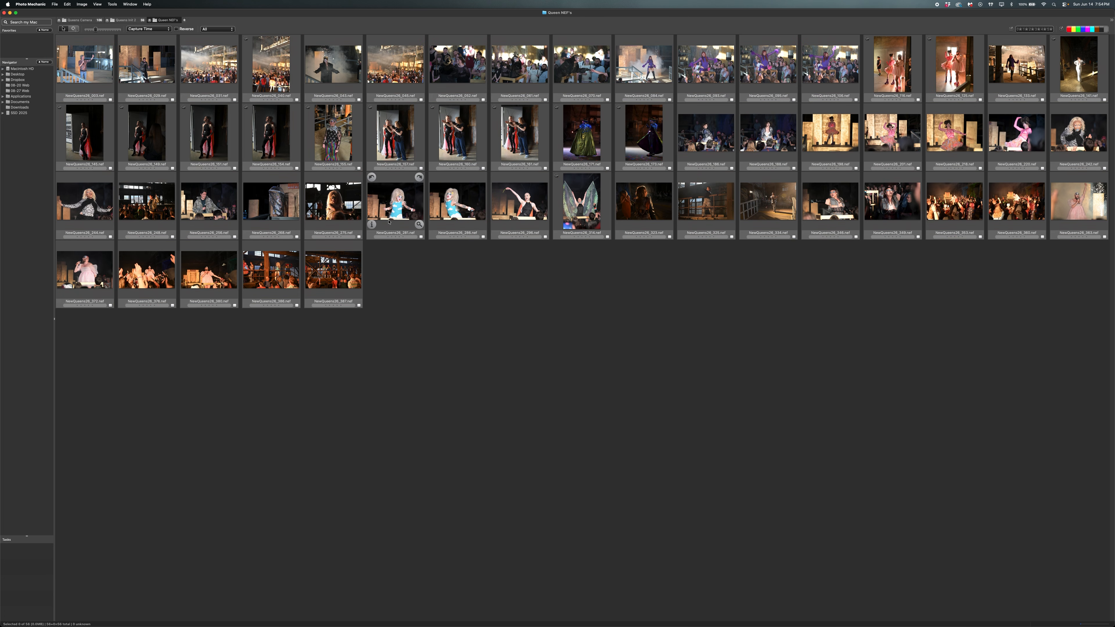
# Step: Check the caption and other IPTC metadata of photo 281, the performer in the blue cloud dress, and close it
pyautogui.click(372, 225)
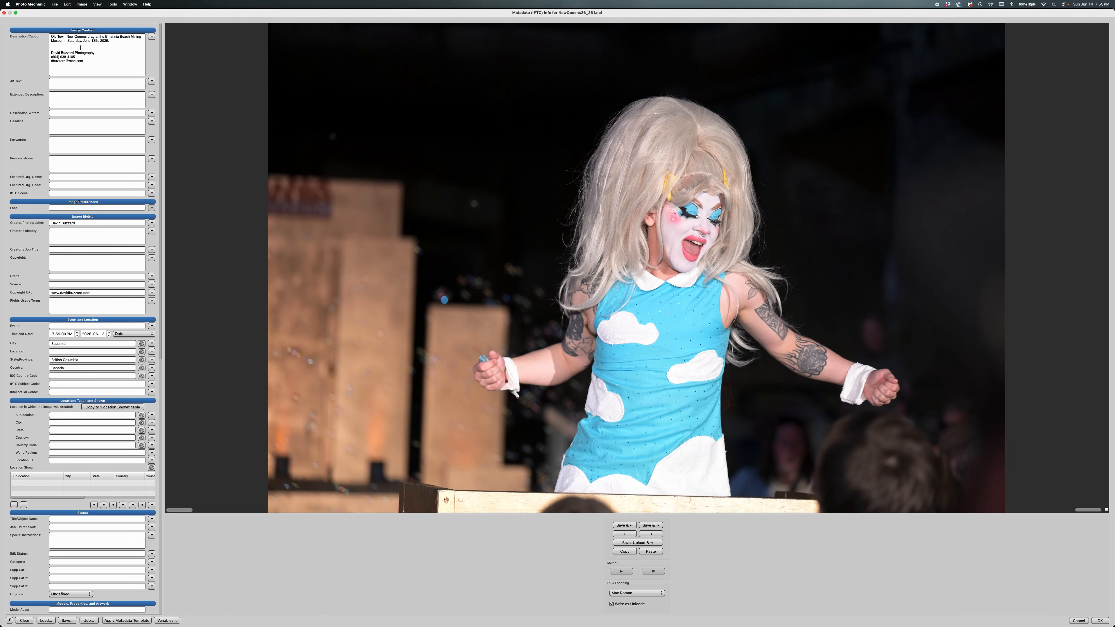
pyautogui.click(5, 13)
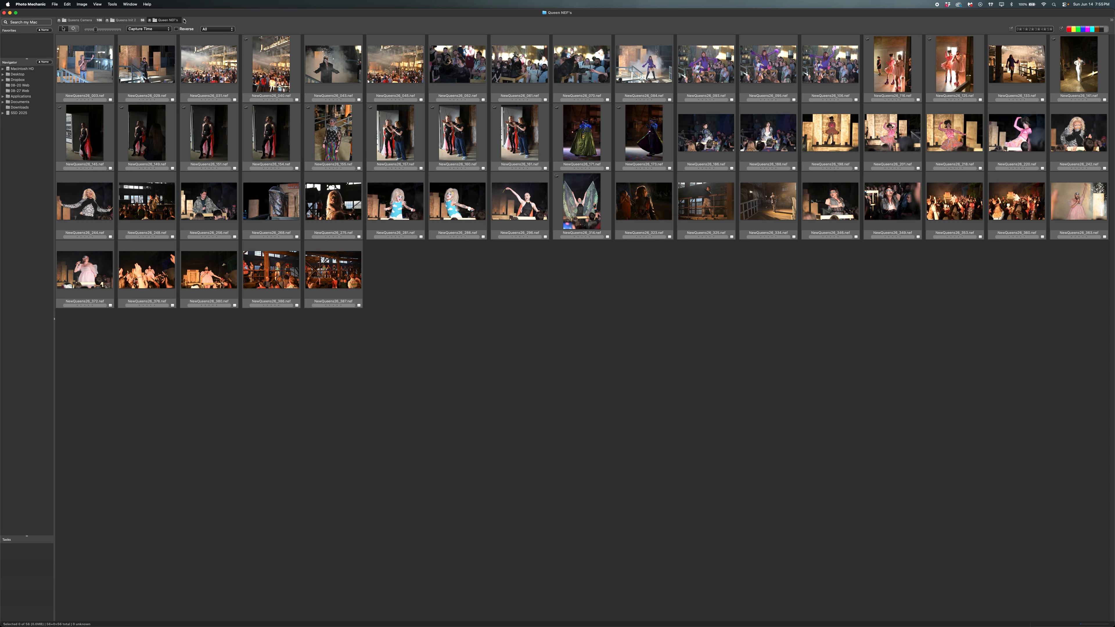
# Step: Close the Queen NEF's, Queens Init 2 and Queens Camera contact sheets
pyautogui.click(149, 19)
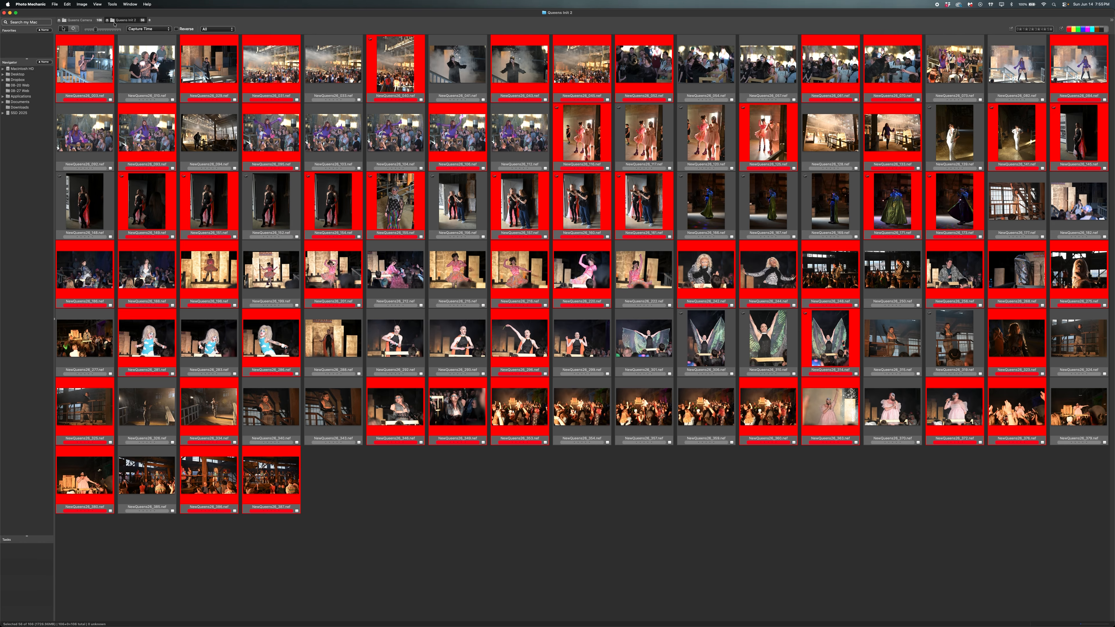
pyautogui.click(107, 19)
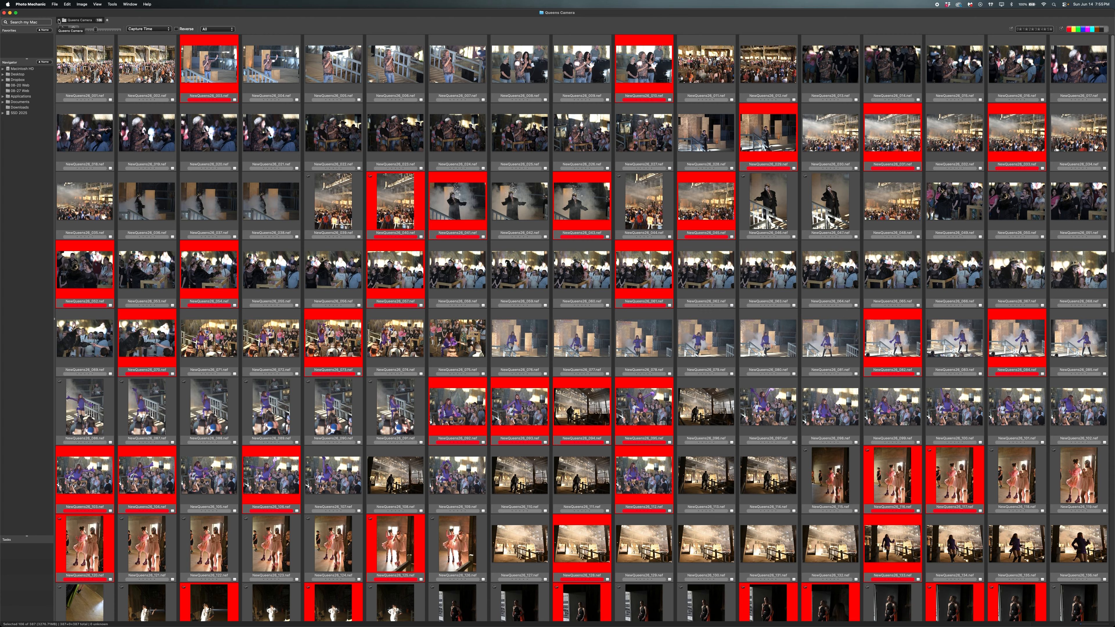
pyautogui.click(59, 20)
# Step: Switch to Finder and rename the Queen NEF's folder as Queens NEF's
pyautogui.click(396, 132)
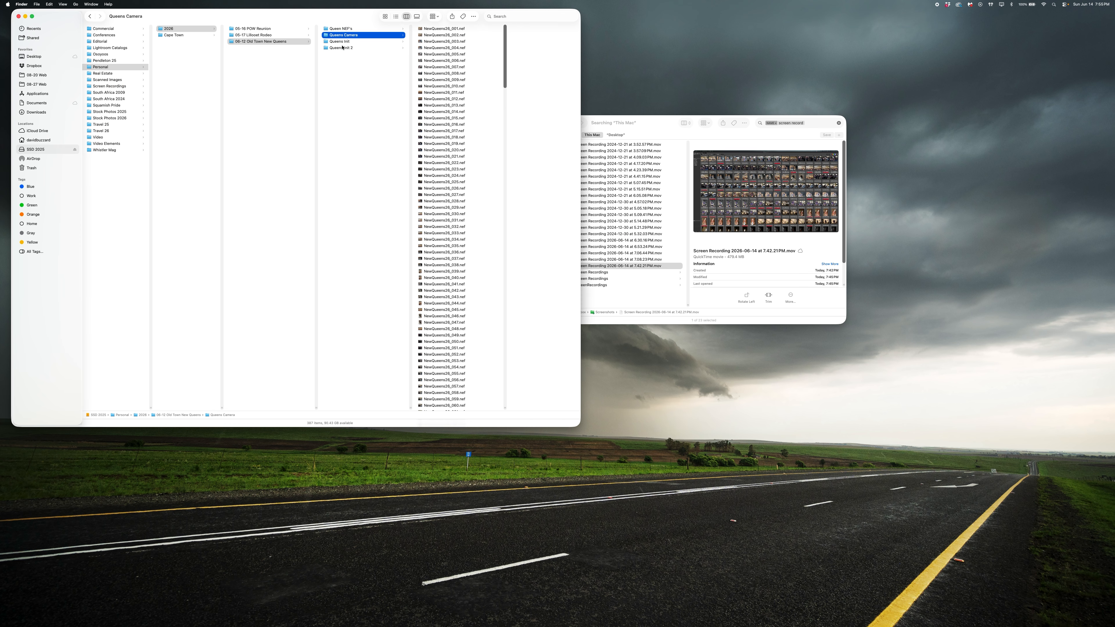
pyautogui.click(341, 30)
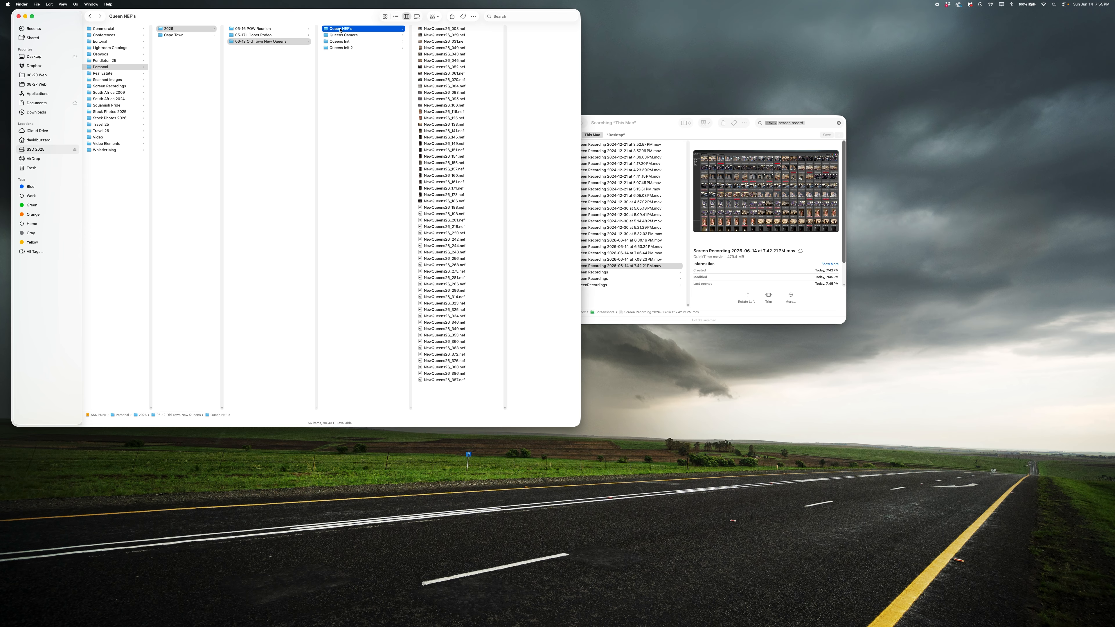
pyautogui.click(340, 30)
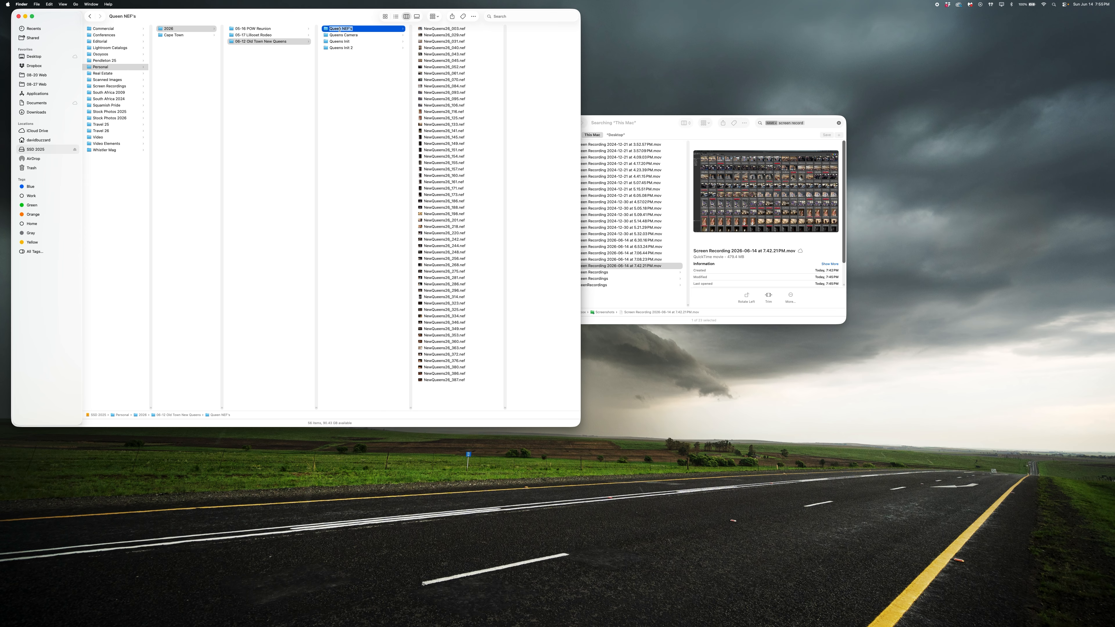
pyautogui.click(341, 28)
pyautogui.write('s')
pyautogui.press('Return')
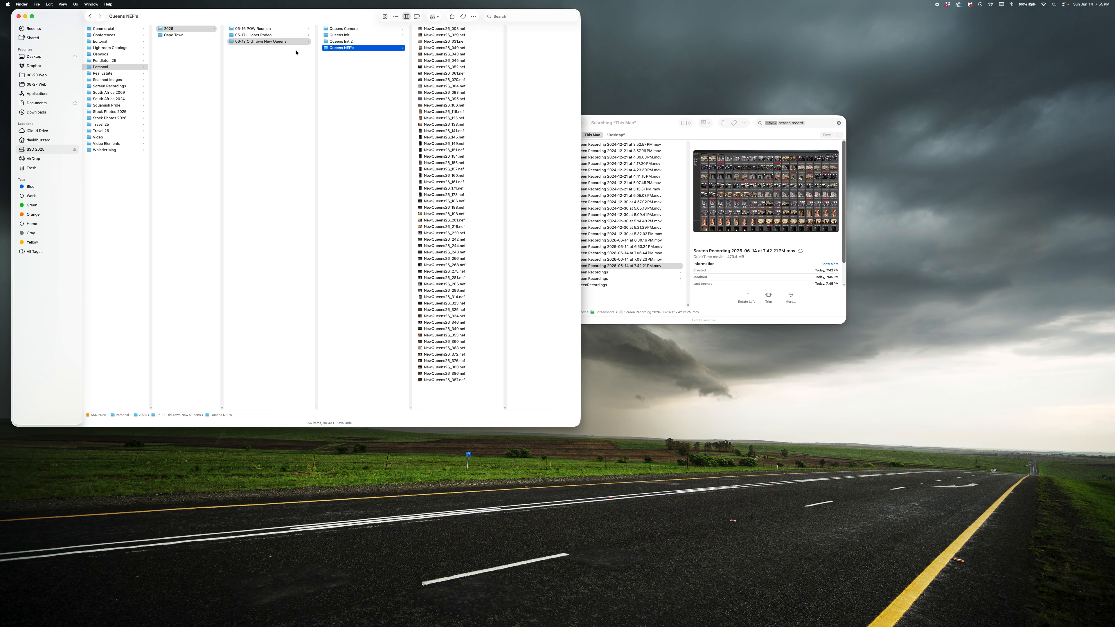